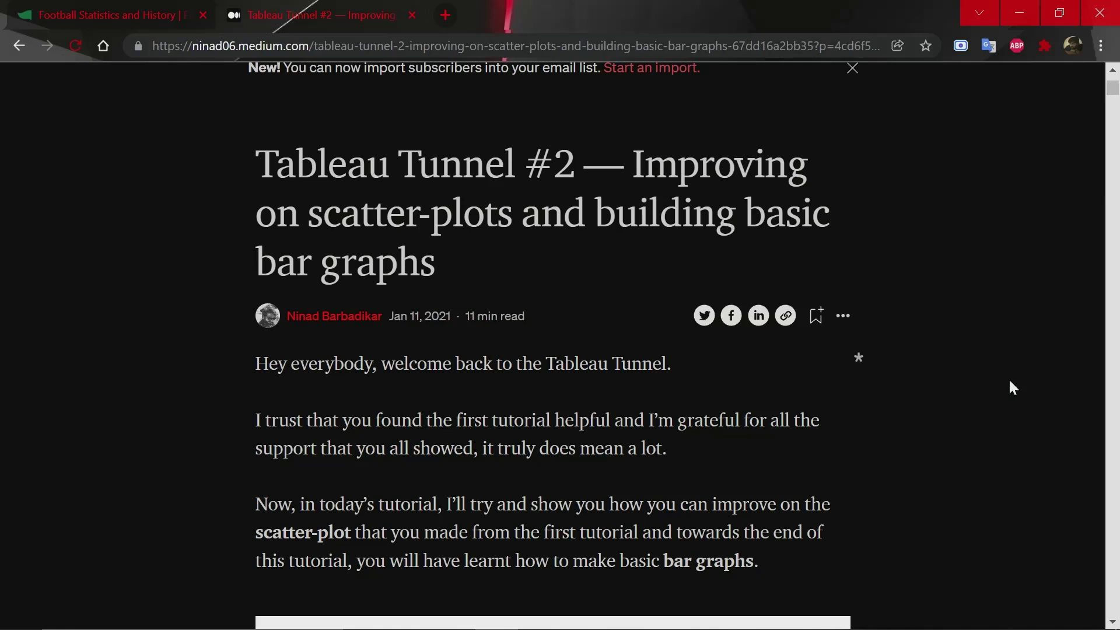
Glance at the FBref home page, return to the Tableau Tunnel #2 article and open its author's profile.
key(ctrl+Tab)
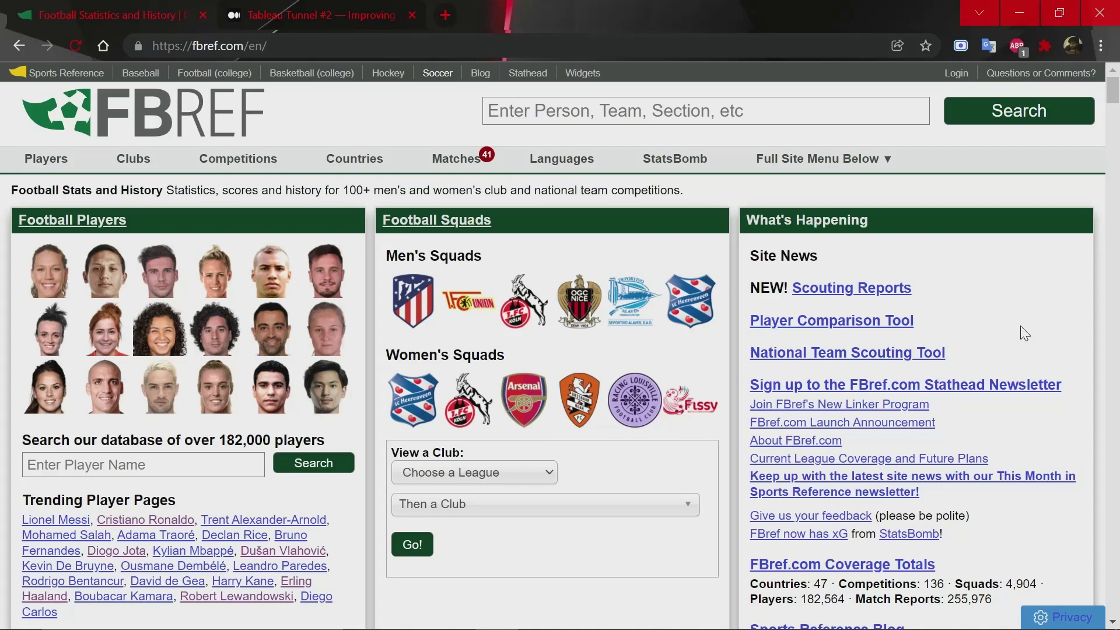
key(ctrl+Tab)
scroll(1019, 327, up, 3)
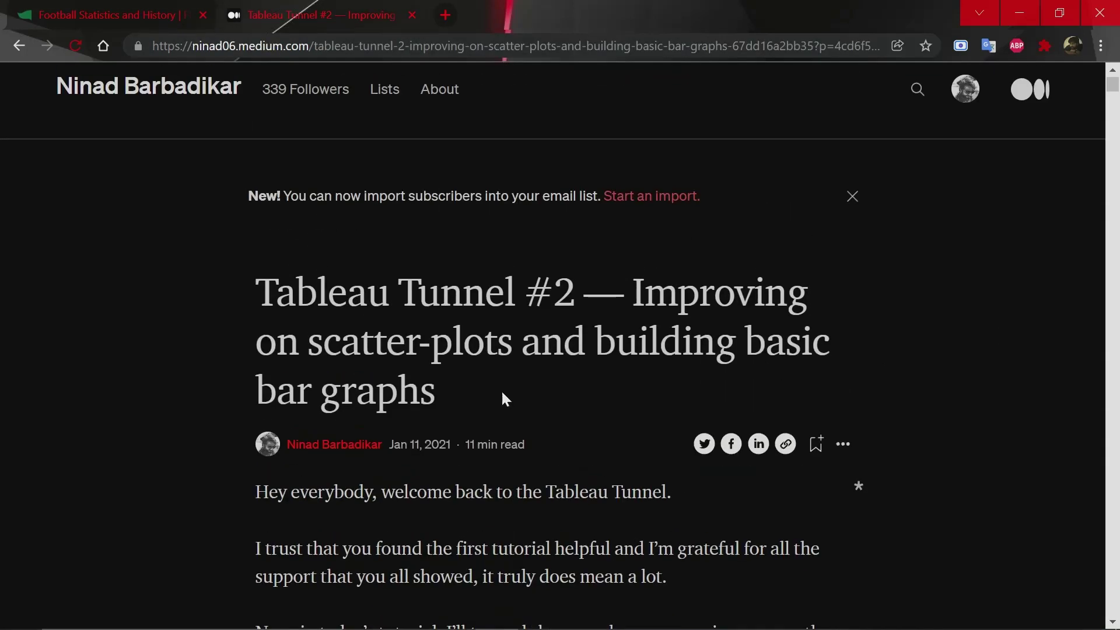
mouse_move(355, 448)
click(340, 446)
Look through the author's published posts for the Tableau Tunnel tutorials.
scroll(338, 448, down, 7)
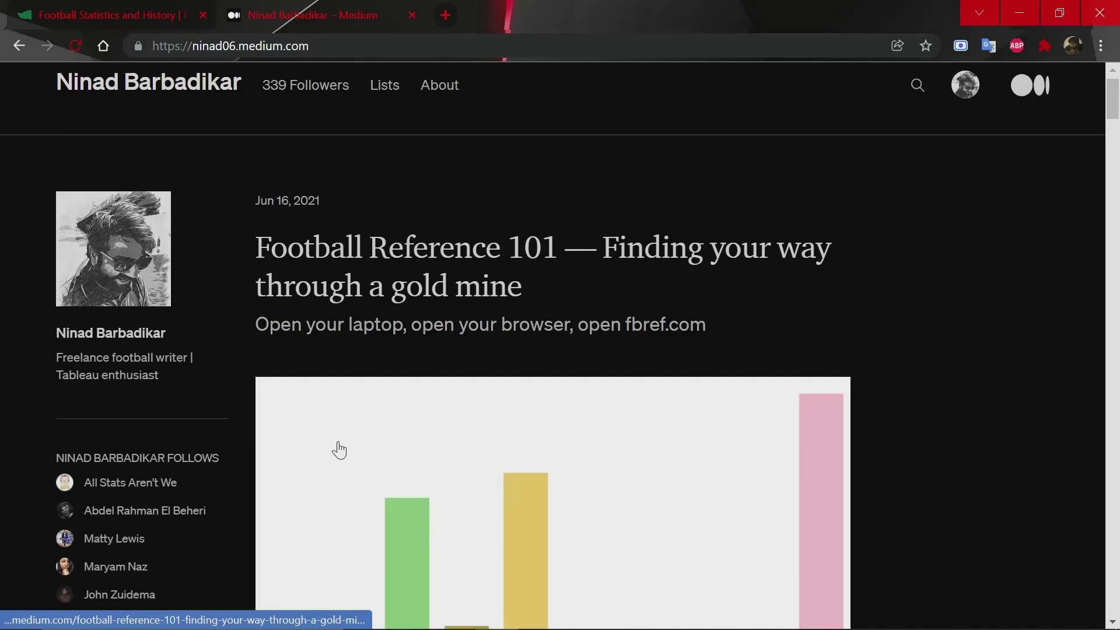
scroll(338, 448, down, 20)
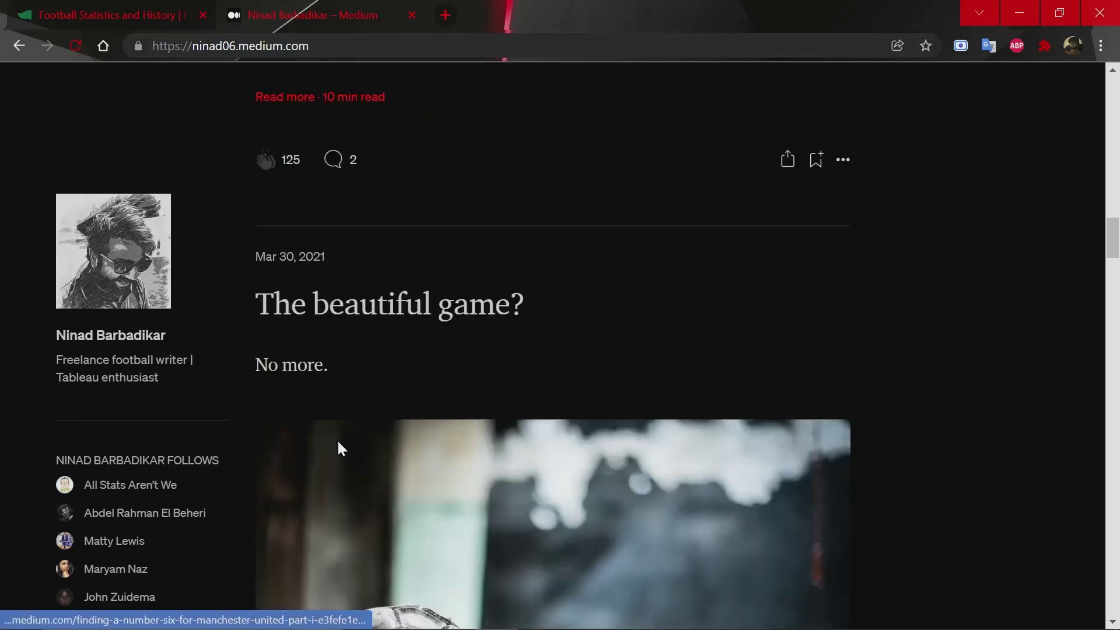
scroll(338, 441, down, 11)
scroll(340, 442, up, 5)
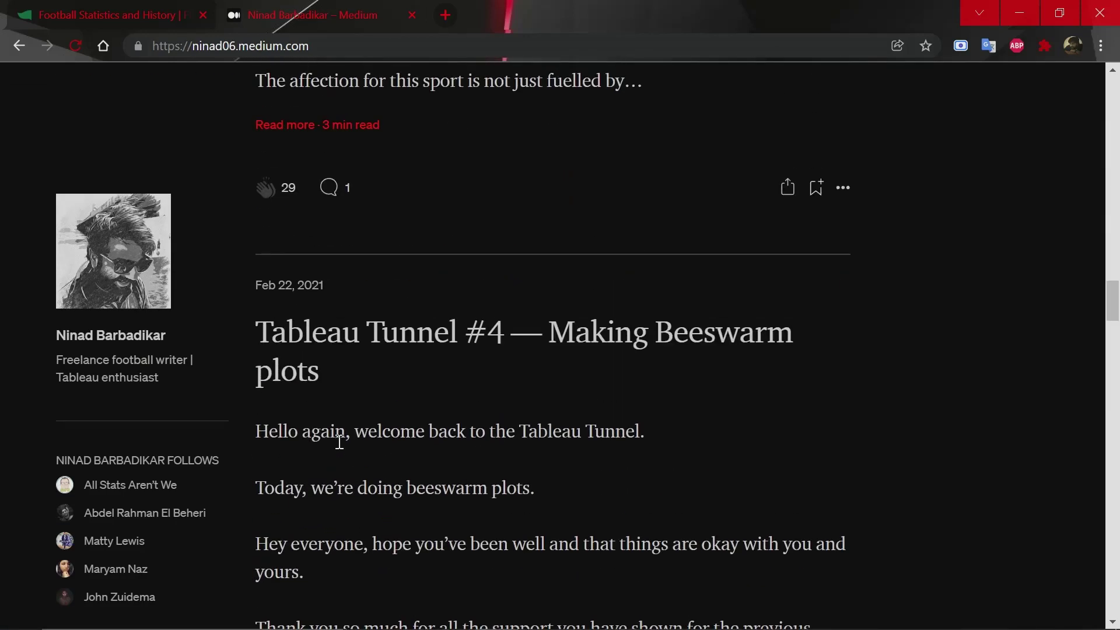
scroll(340, 442, down, 3)
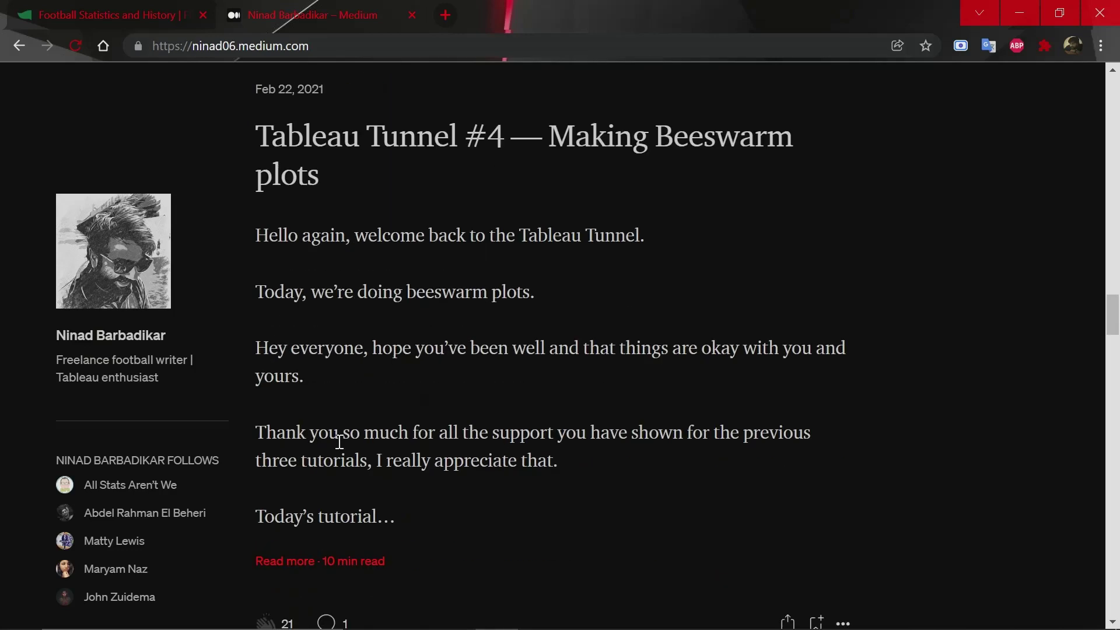
scroll(339, 441, down, 20)
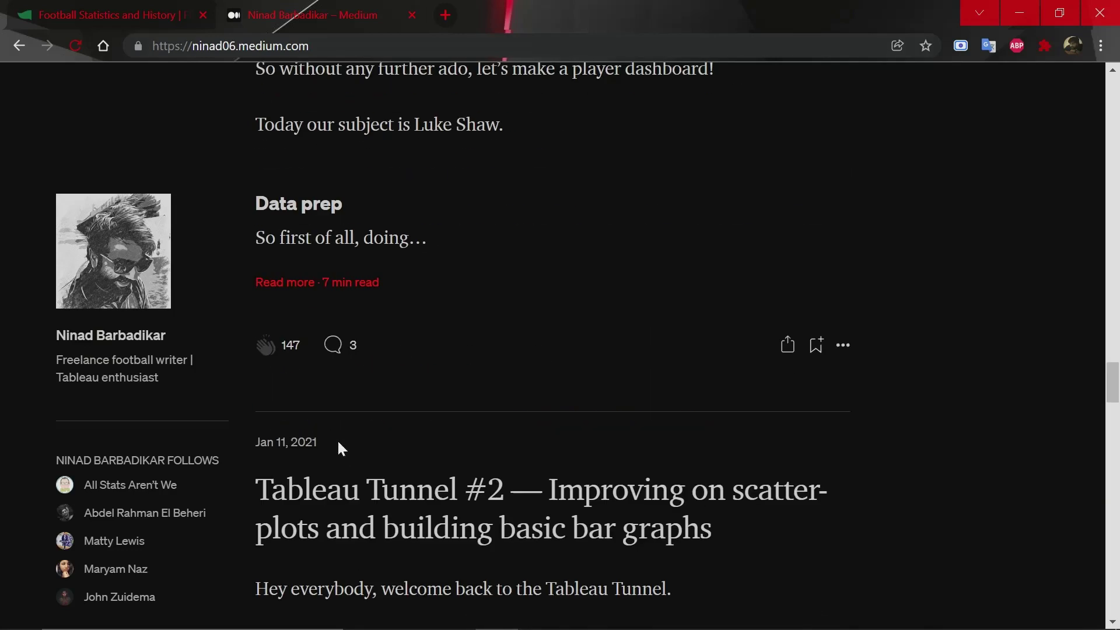
scroll(339, 449, down, 3)
scroll(338, 447, up, 8)
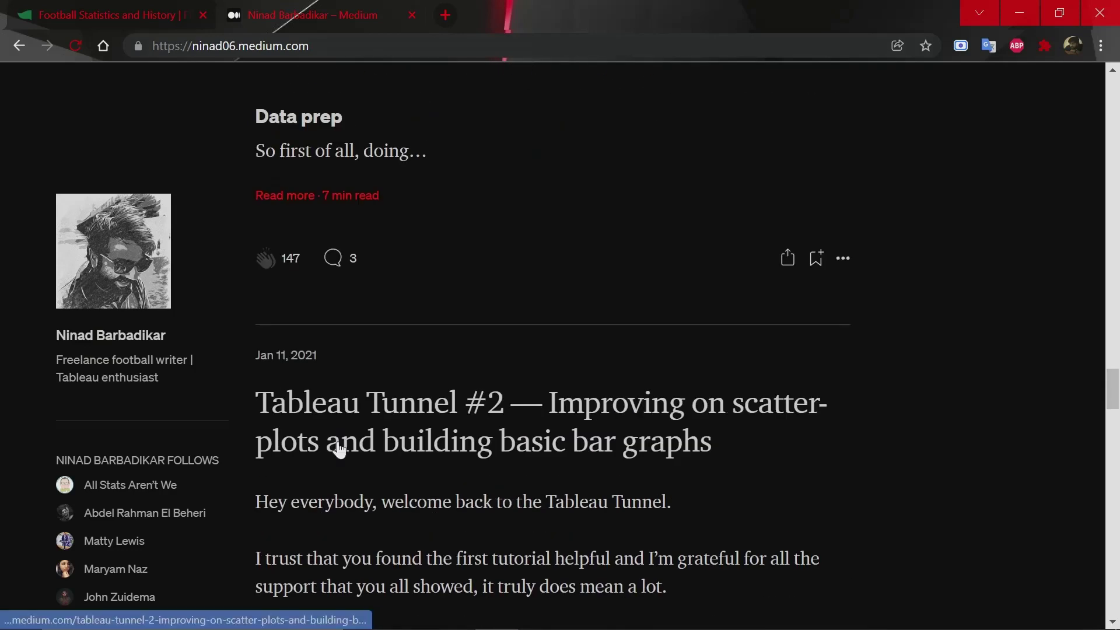
Open the Tableau Tunnel #2 article and read the problems it lists for the earlier scatter-plot.
click(461, 411)
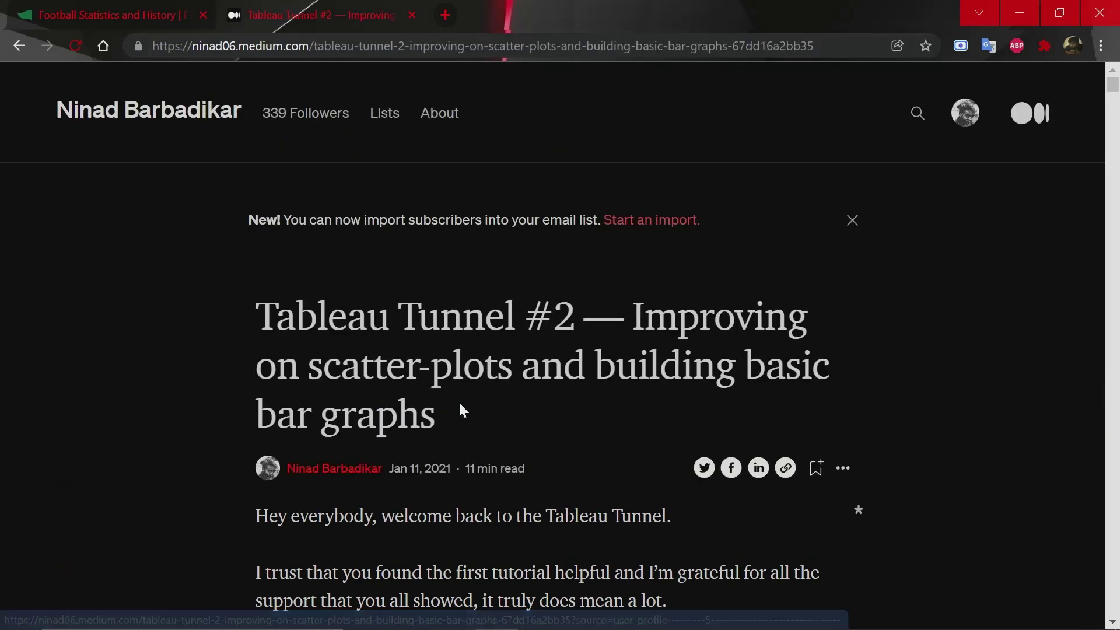
scroll(461, 410, down, 5)
scroll(460, 410, down, 4)
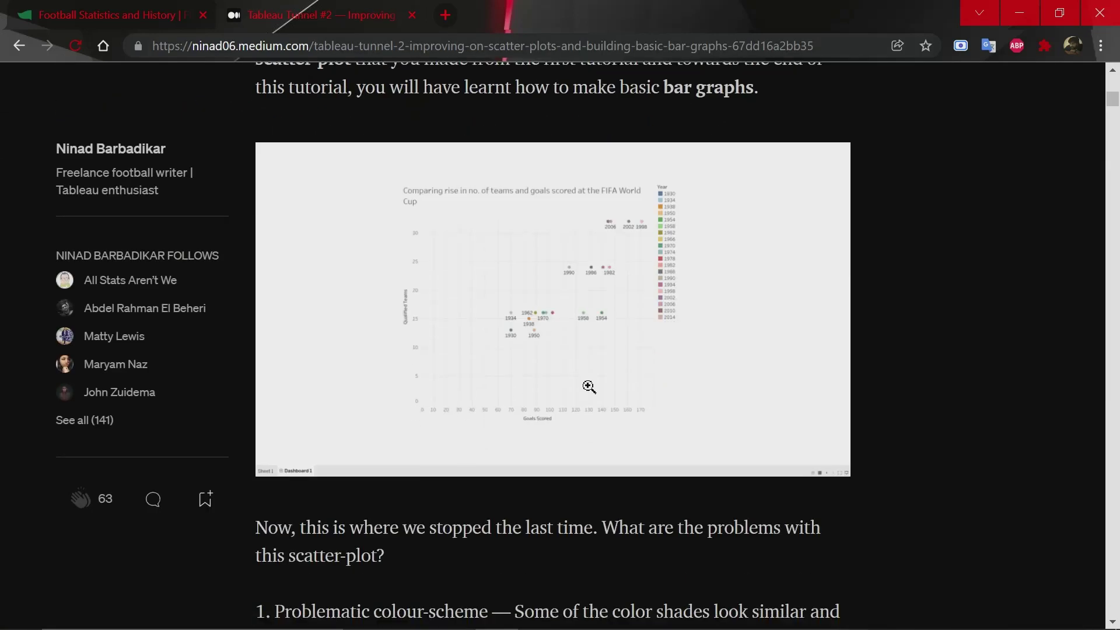
scroll(877, 389, down, 4)
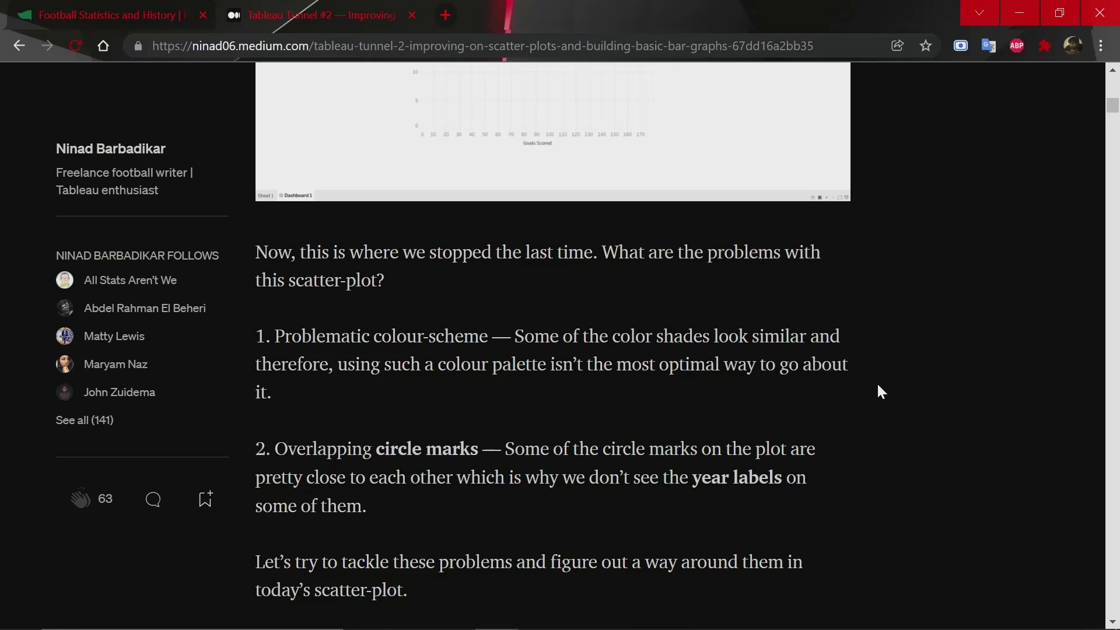
Switch to the FBref site and open the English Premier League competition's stats page.
key(ctrl+Tab)
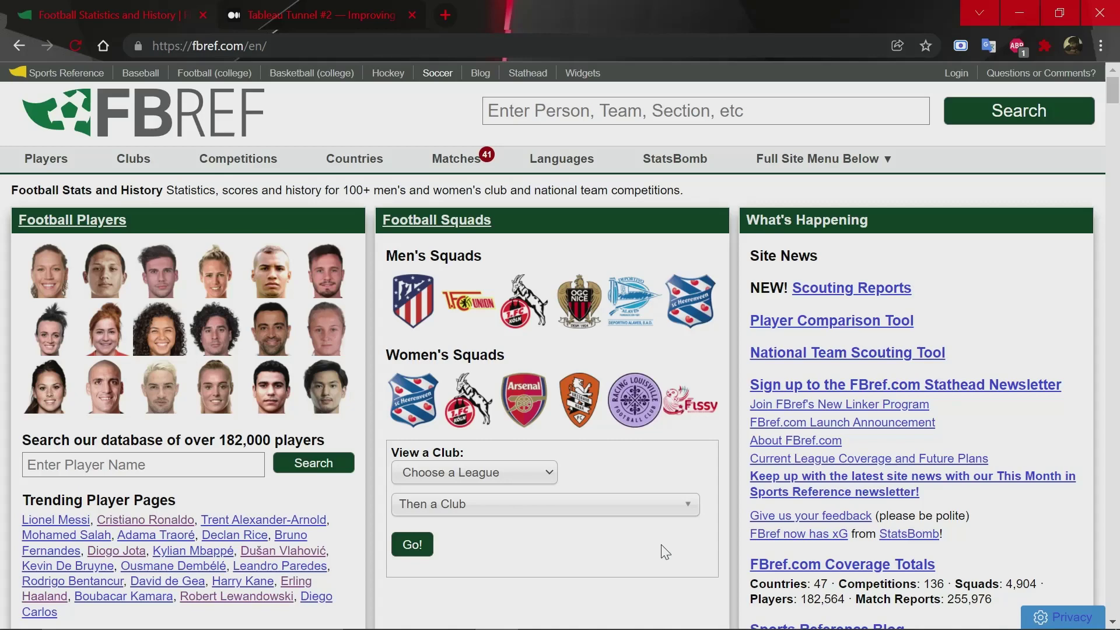
key(alt+Tab)
scroll(352, 110, down, 3)
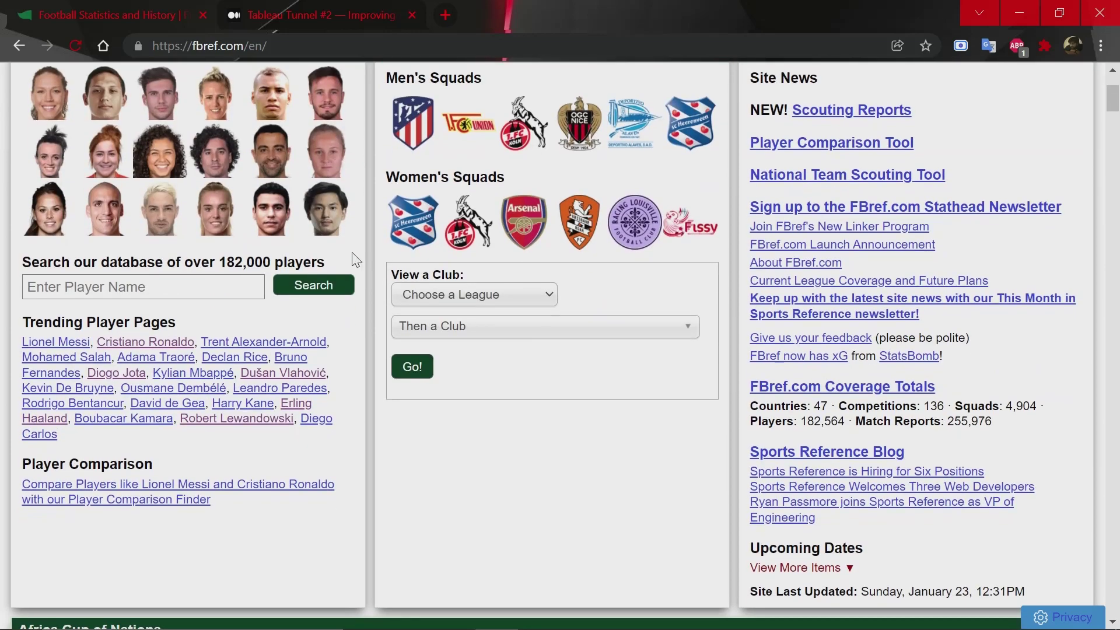
scroll(358, 260, up, 4)
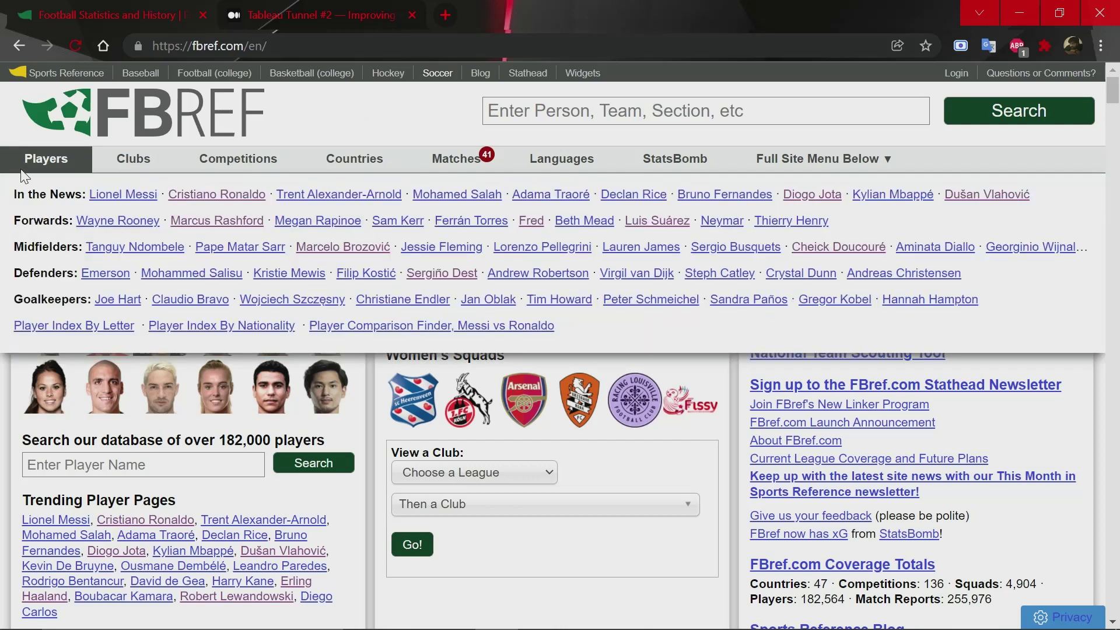
mouse_move(138, 164)
mouse_move(207, 165)
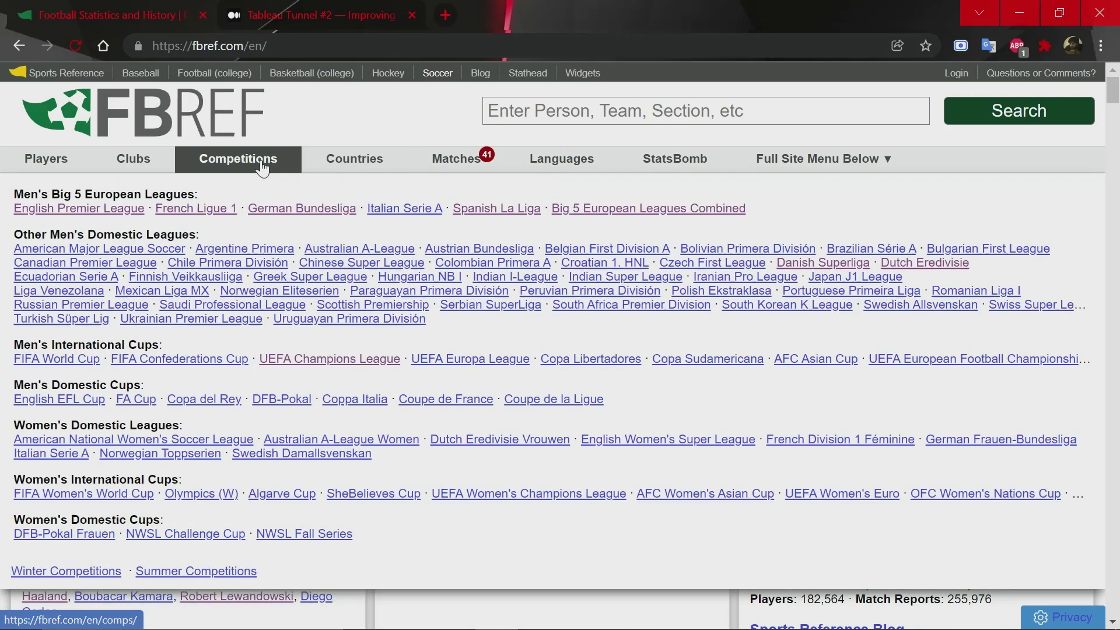
click(113, 216)
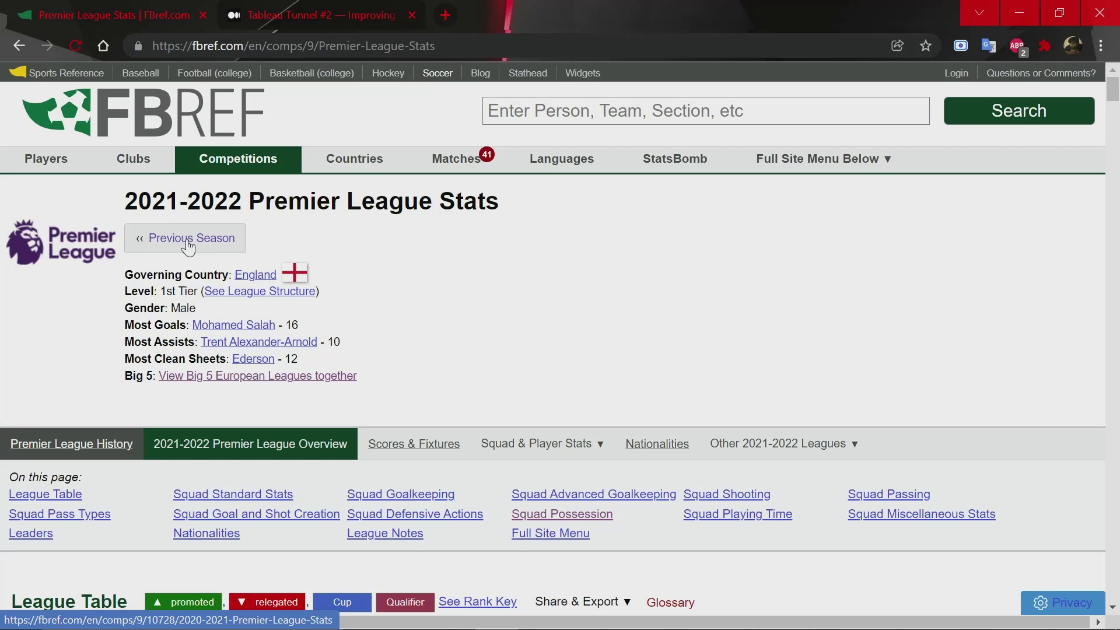
Examine the overall league table on the 2021-2022 Premier League stats page.
scroll(187, 248, down, 5)
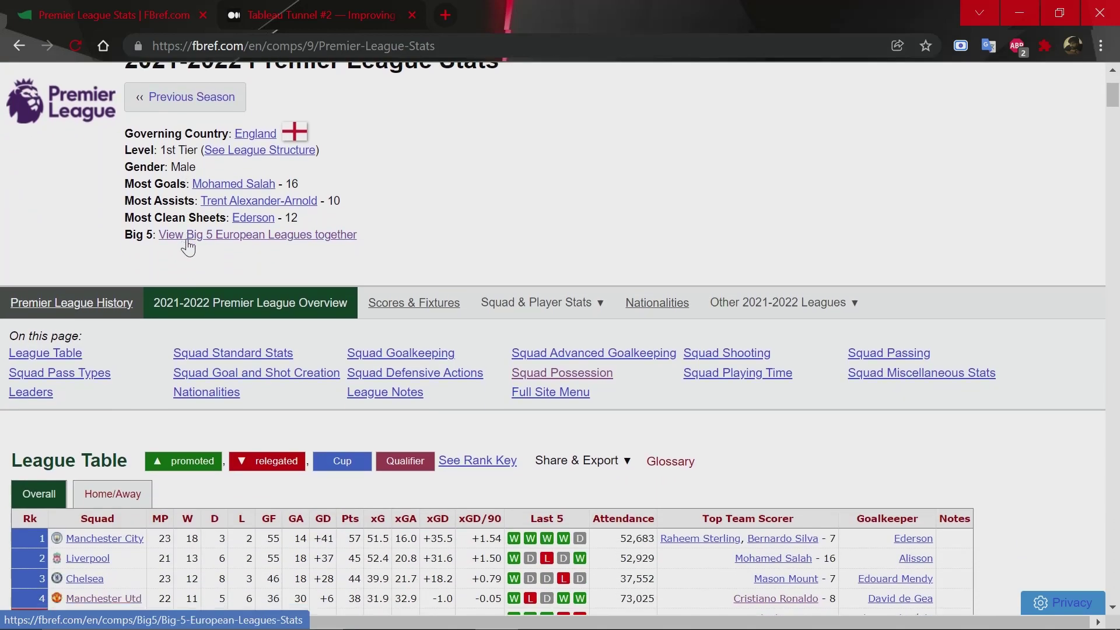
scroll(694, 257, down, 3)
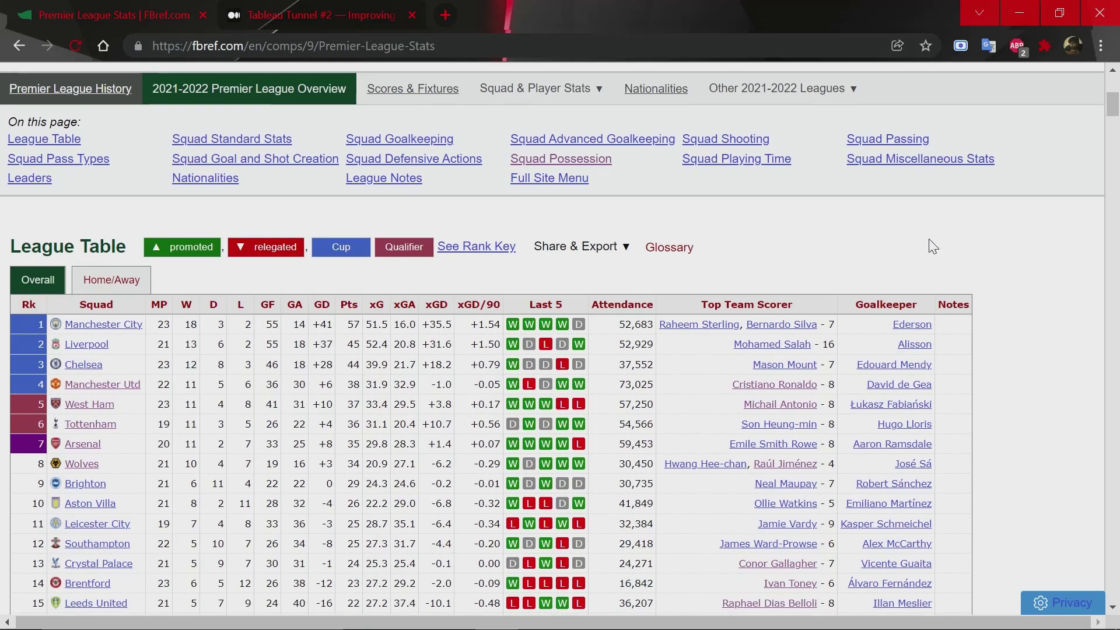
scroll(978, 236, down, 1)
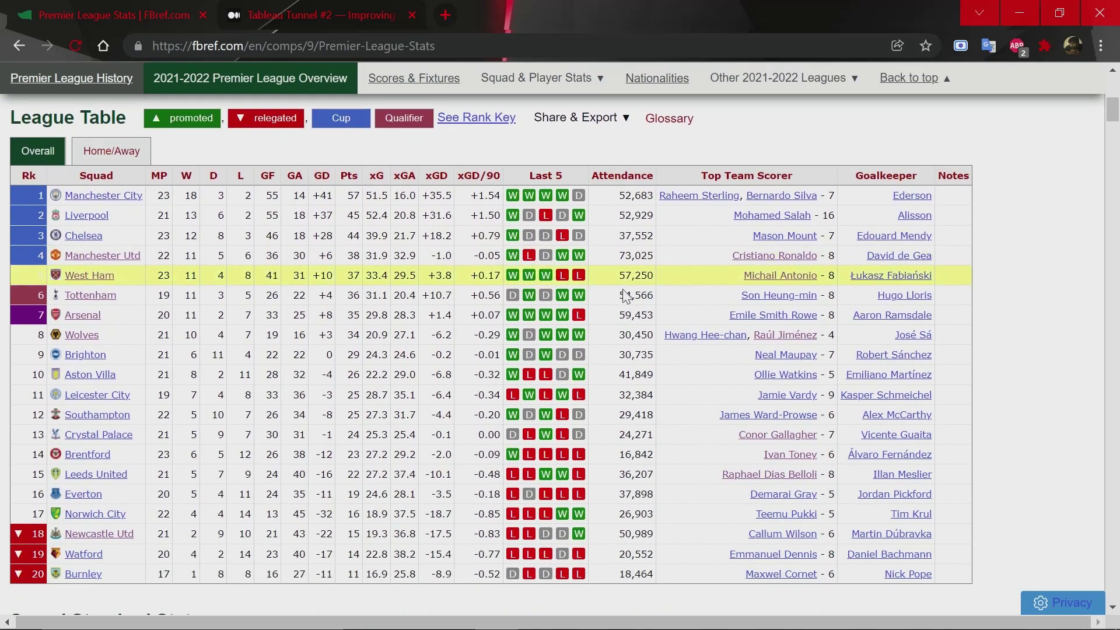
scroll(264, 251, down, 1)
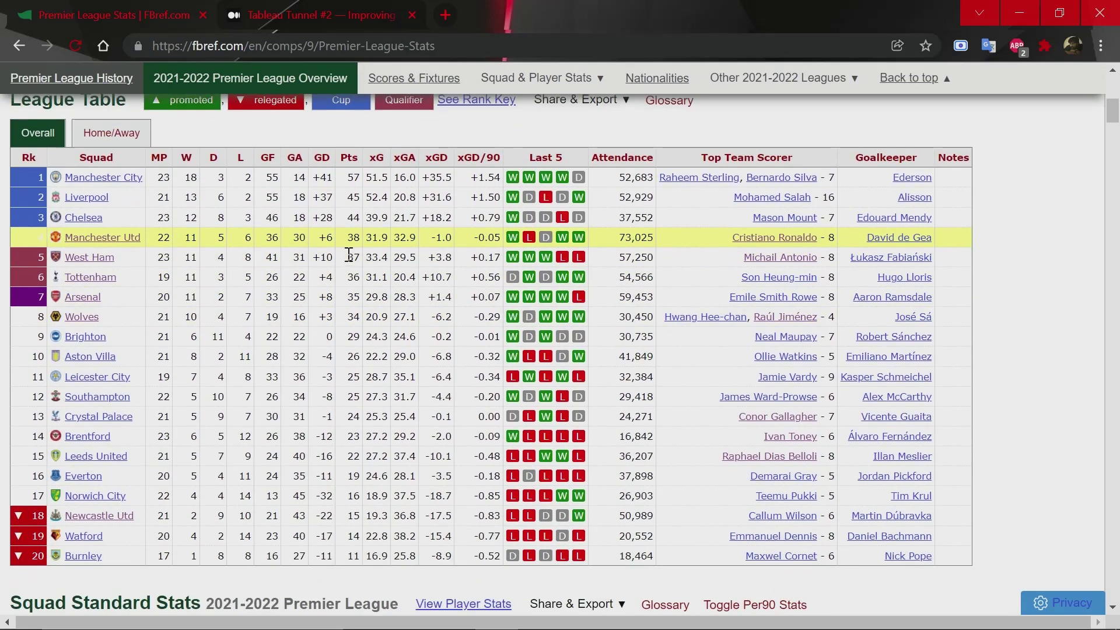
scroll(264, 217, up, 1)
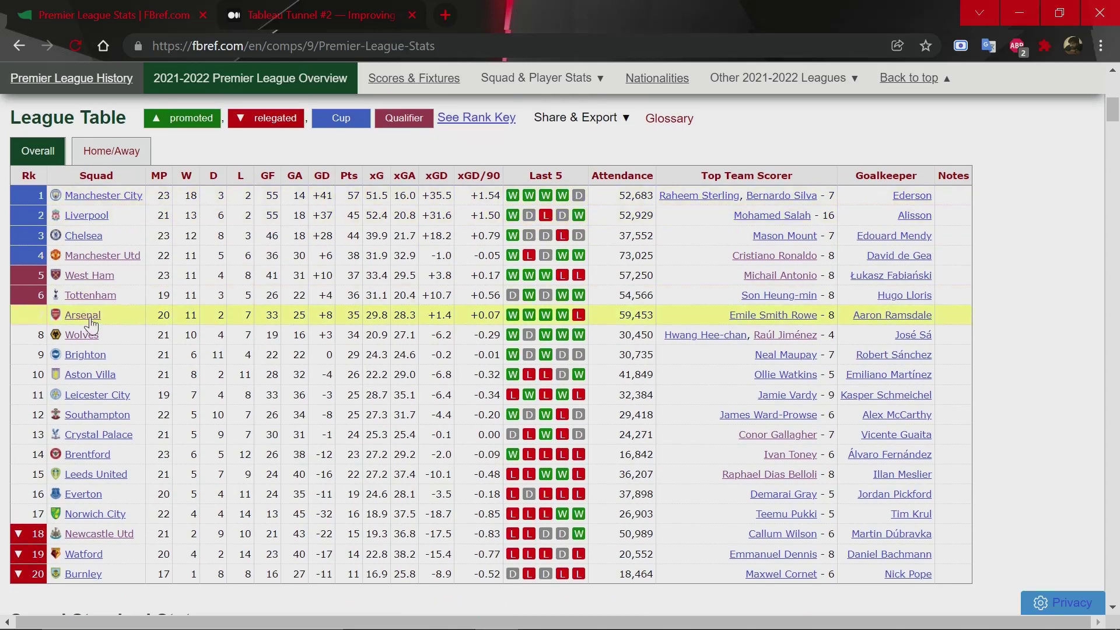
Examine the squad standard, goalkeeping and passing tables, including the non-penalty expected goals column, and return to the page's start.
scroll(133, 382, down, 5)
scroll(133, 382, down, 5)
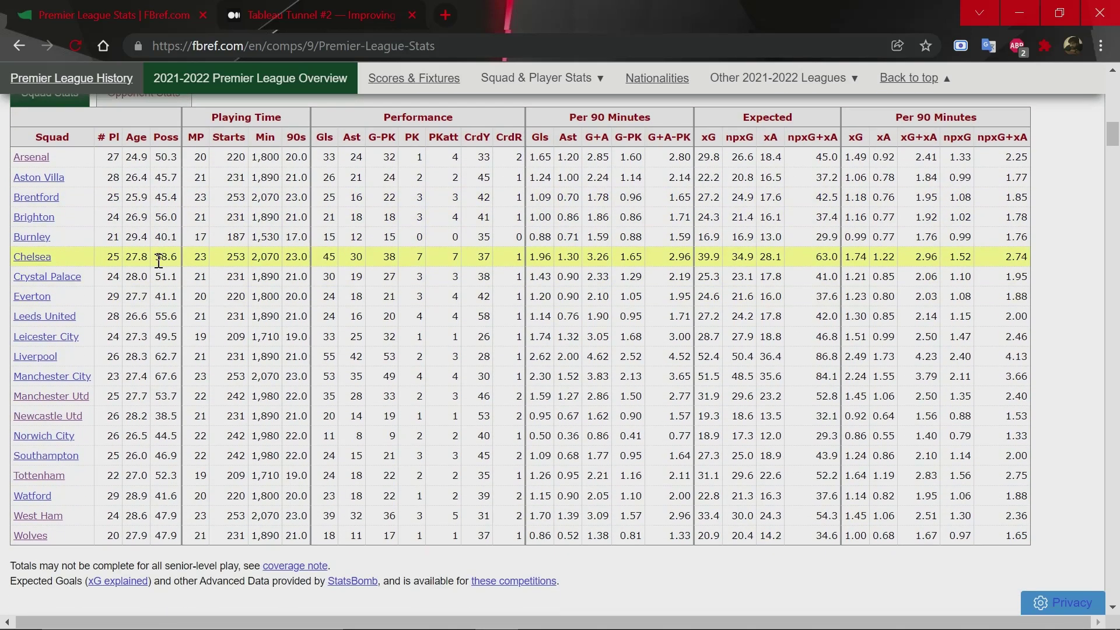
scroll(346, 215, up, 1)
scroll(334, 219, up, 1)
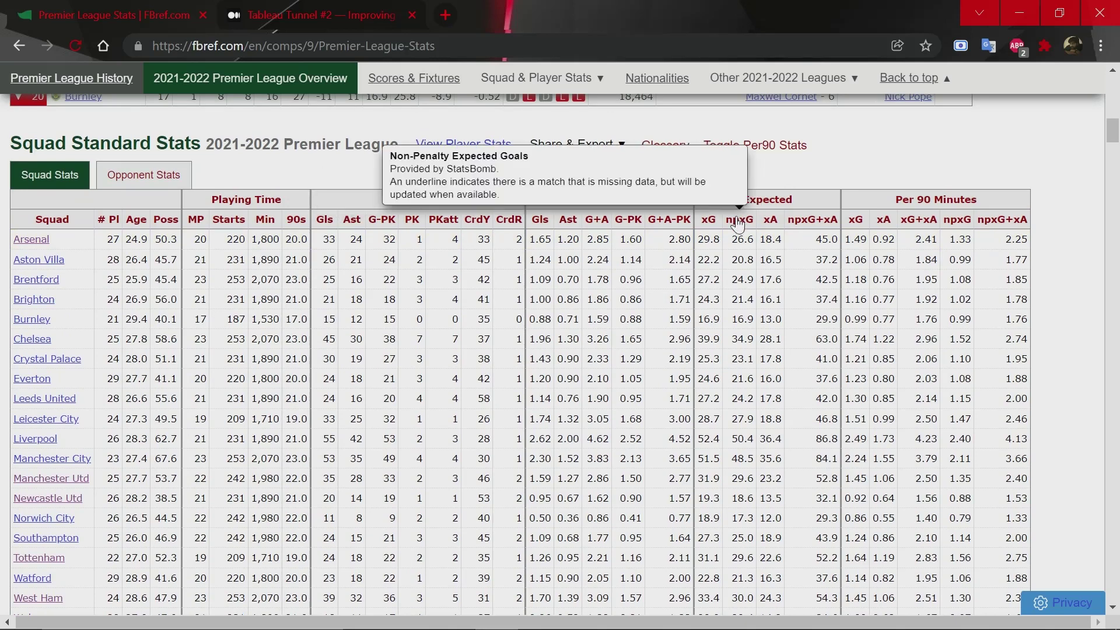
scroll(781, 229, down, 8)
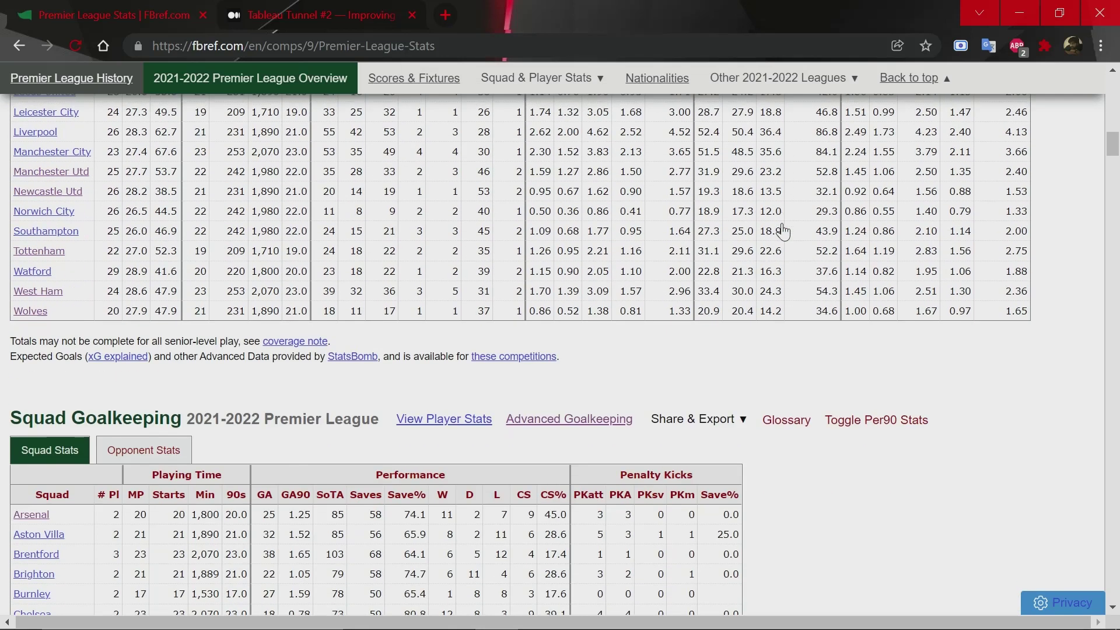
scroll(786, 230, down, 14)
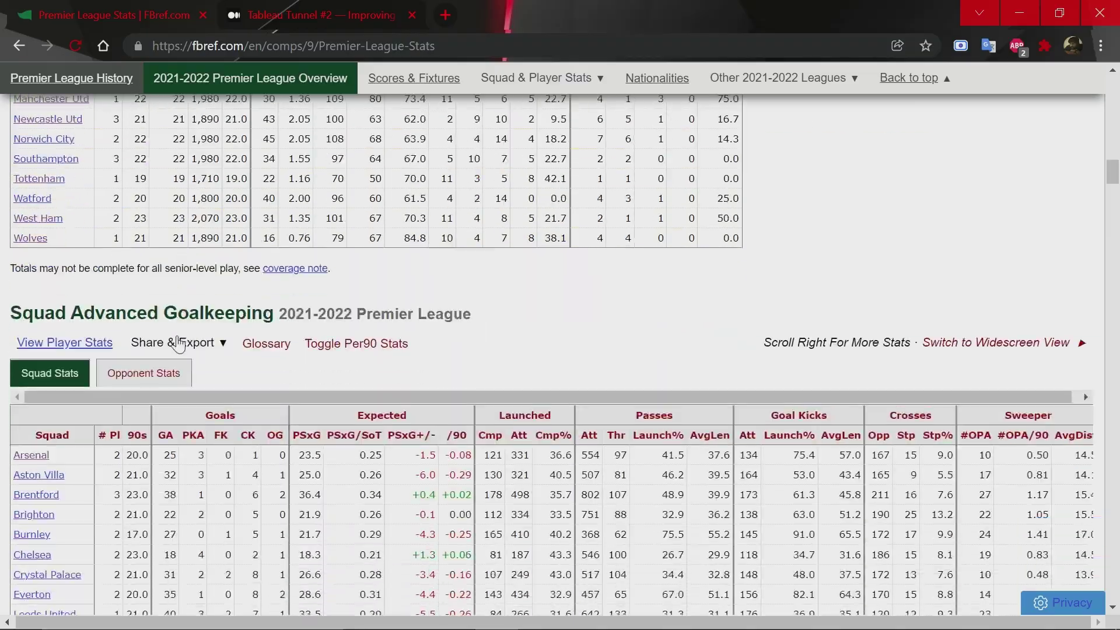
scroll(176, 336, down, 12)
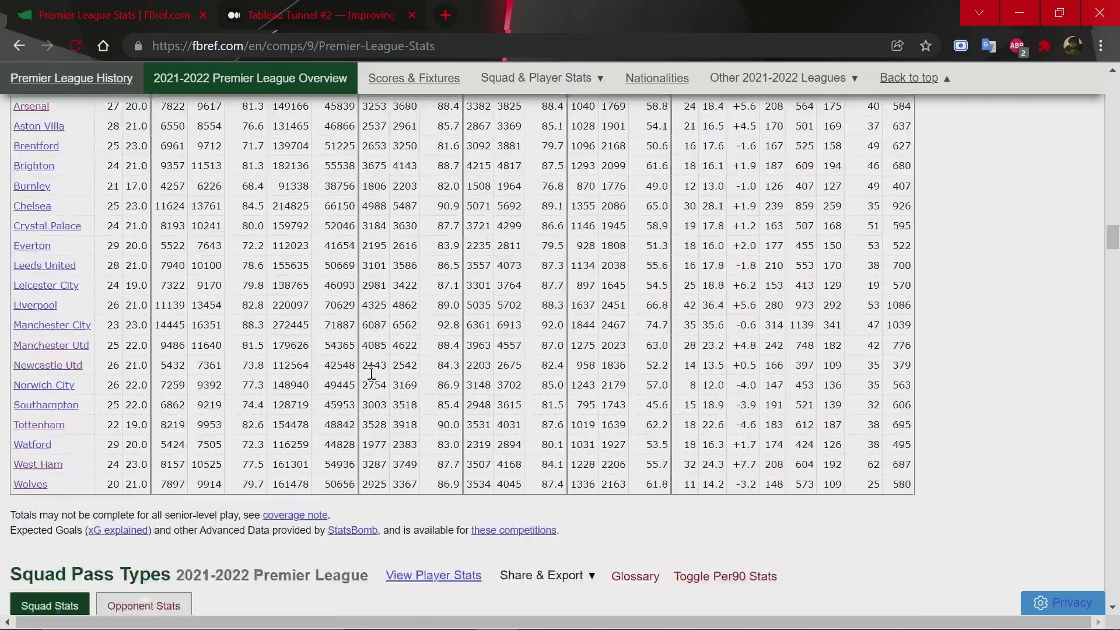
scroll(374, 380, up, 20)
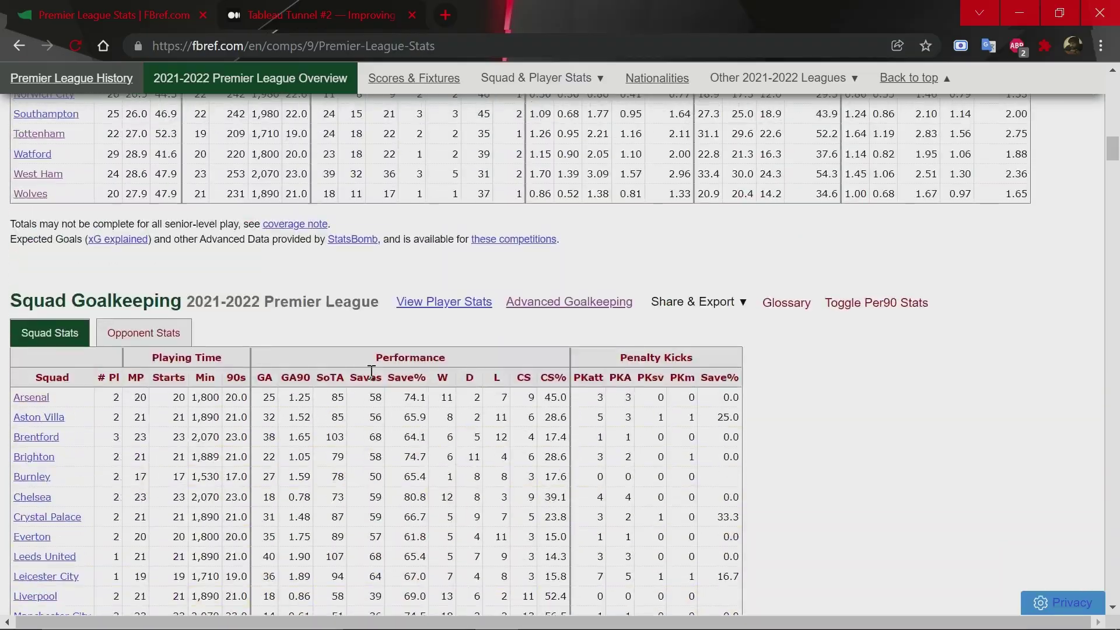
scroll(372, 379, up, 15)
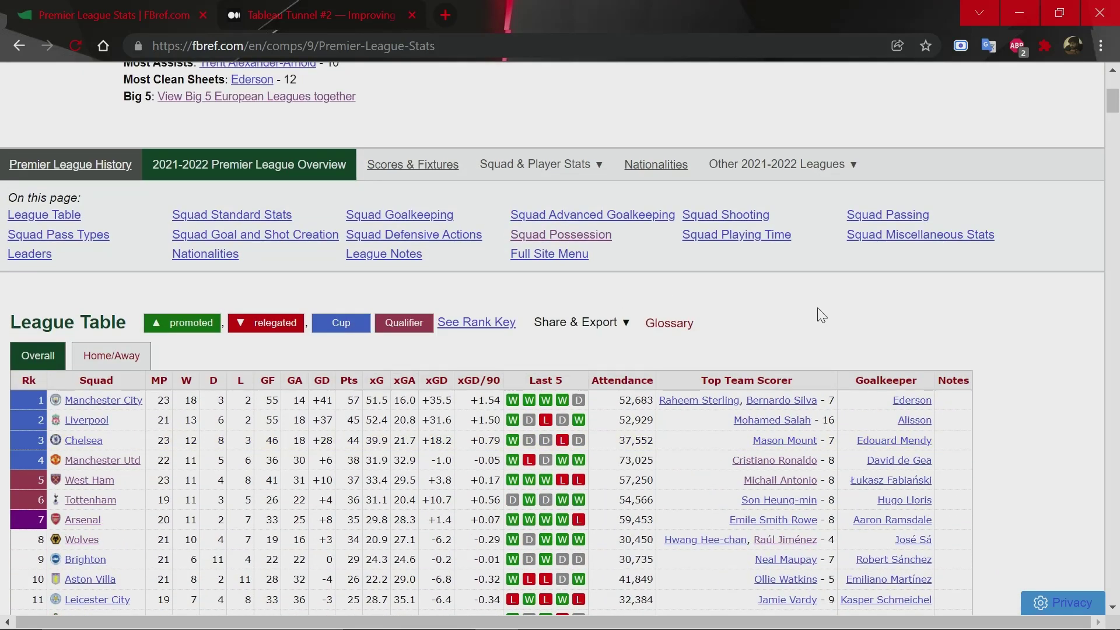
scroll(805, 309, up, 5)
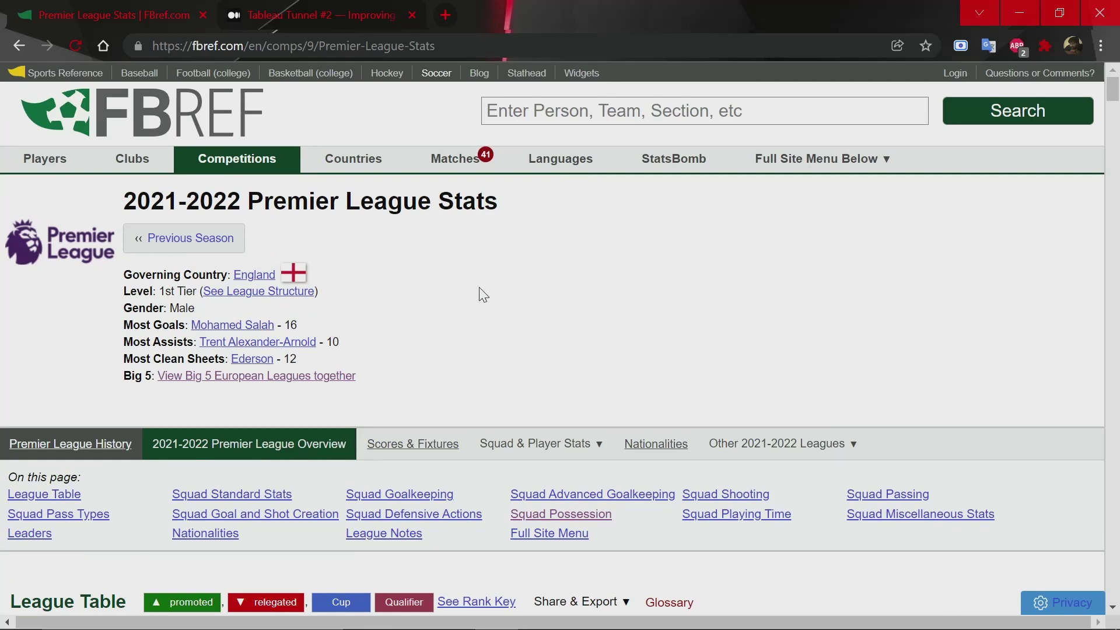
Compare the League Table with Squad Standard Stats as data sources and check the definition of the xG column.
scroll(484, 294, down, 4)
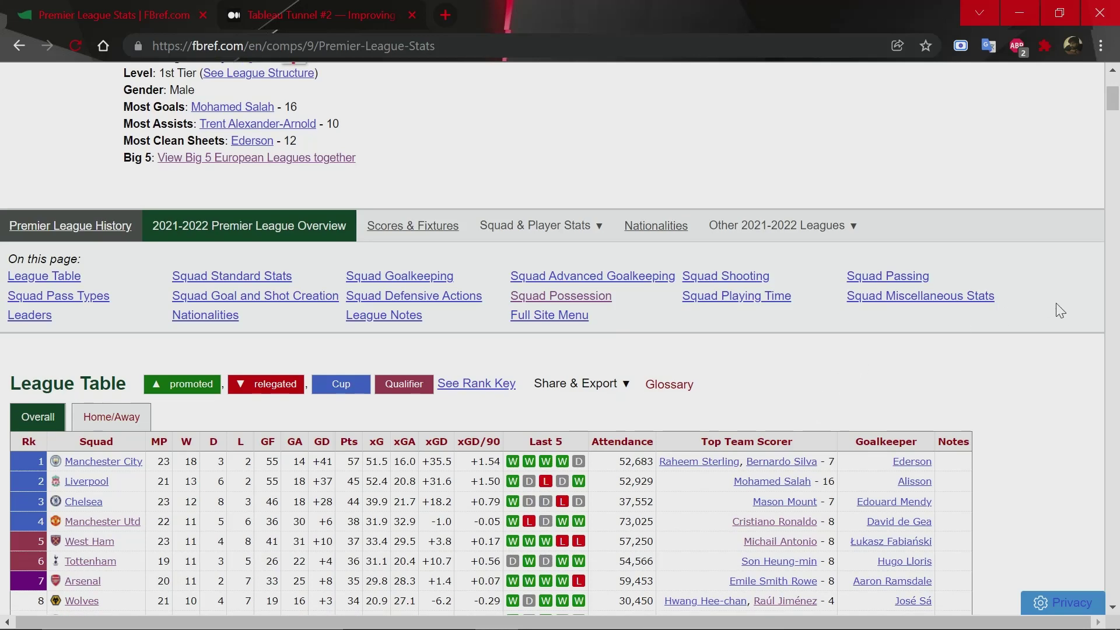
scroll(1067, 303, down, 3)
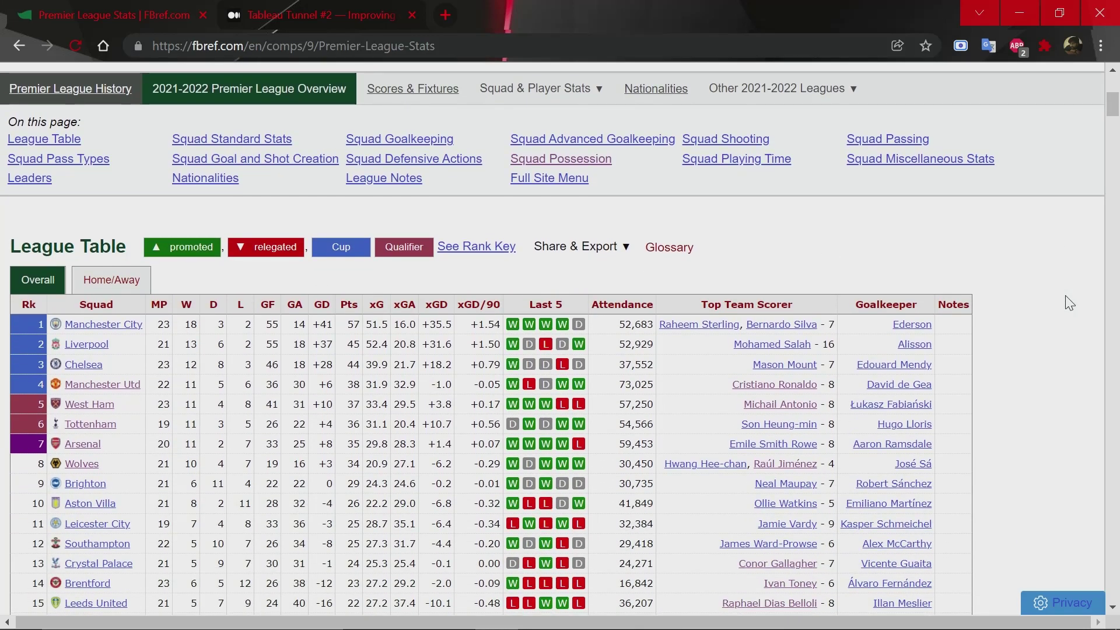
scroll(1069, 302, down, 2)
scroll(1069, 302, down, 1)
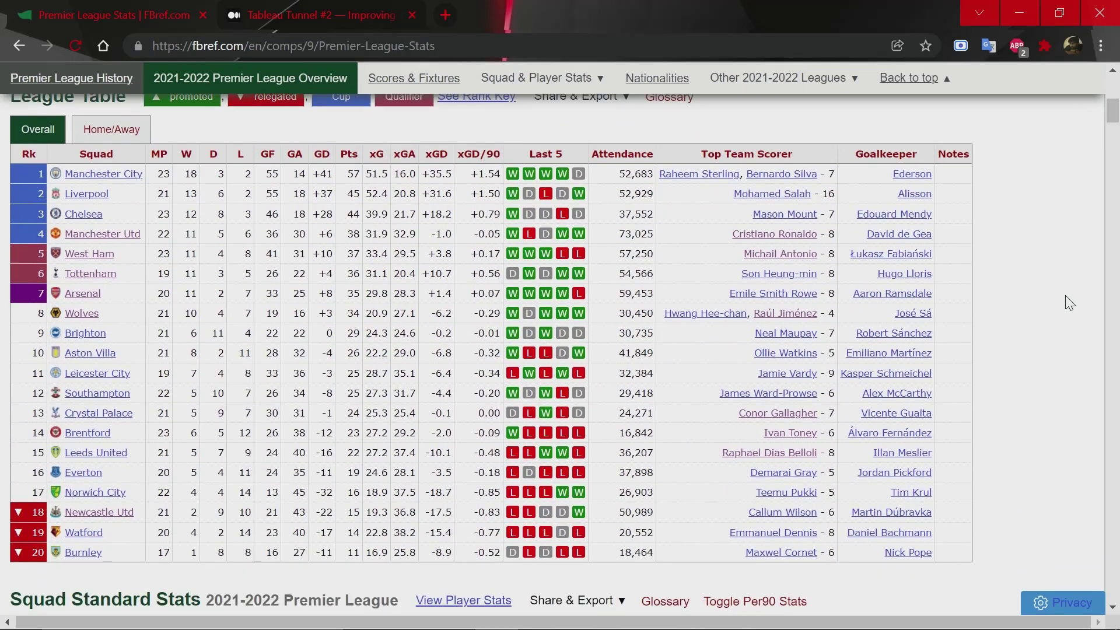
scroll(1069, 303, up, 1)
scroll(1038, 306, up, 6)
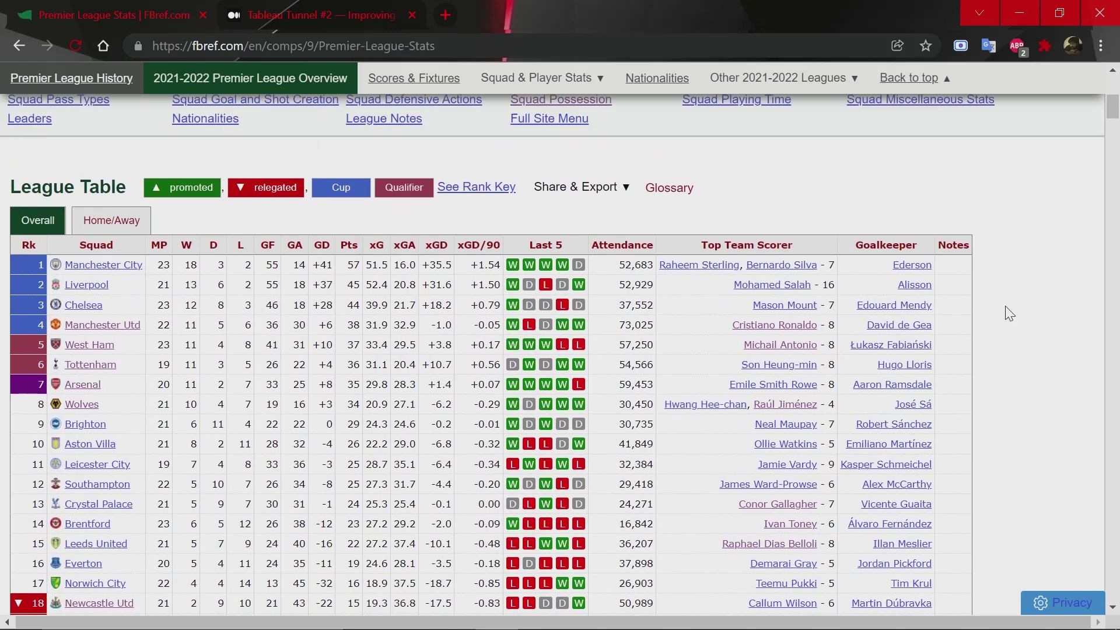
scroll(443, 293, down, 11)
scroll(447, 292, down, 3)
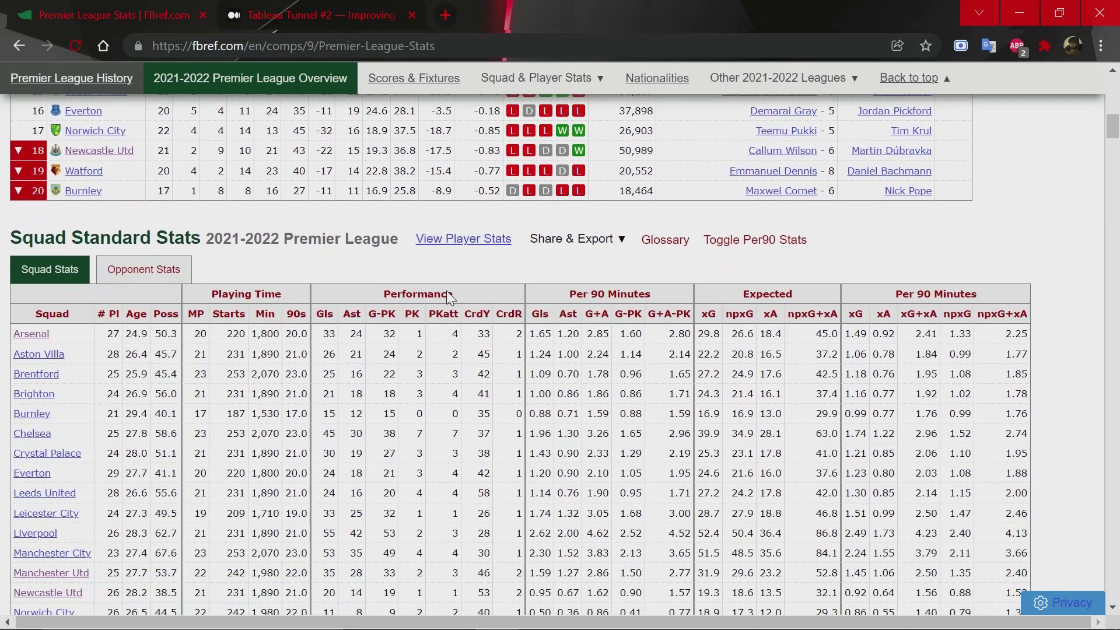
scroll(409, 280, up, 9)
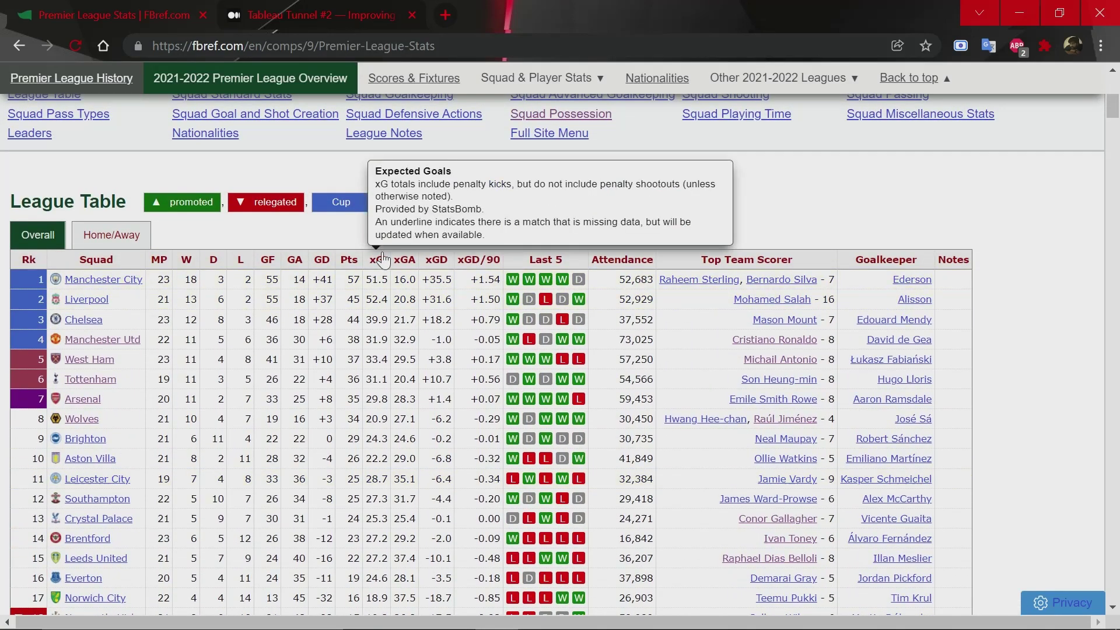
Examine the League Table's columns and team rows, from rank through to the notes column, as the dataset for the plot.
mouse_move(569, 210)
scroll(447, 259, up, 2)
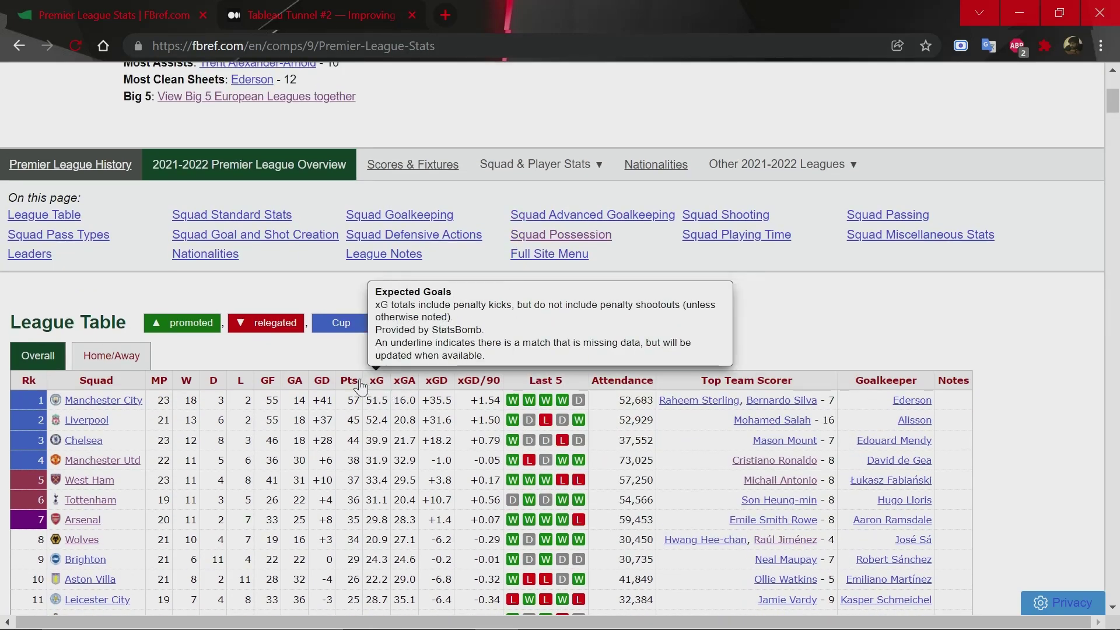
scroll(152, 292, down, 2)
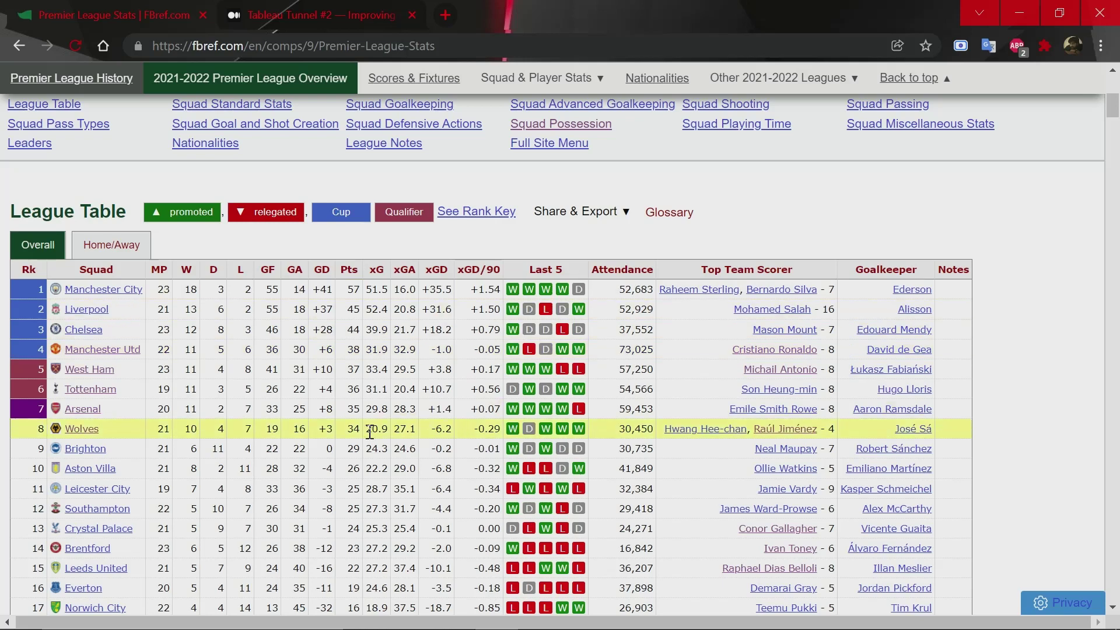
scroll(376, 429, down, 2)
scroll(391, 408, up, 1)
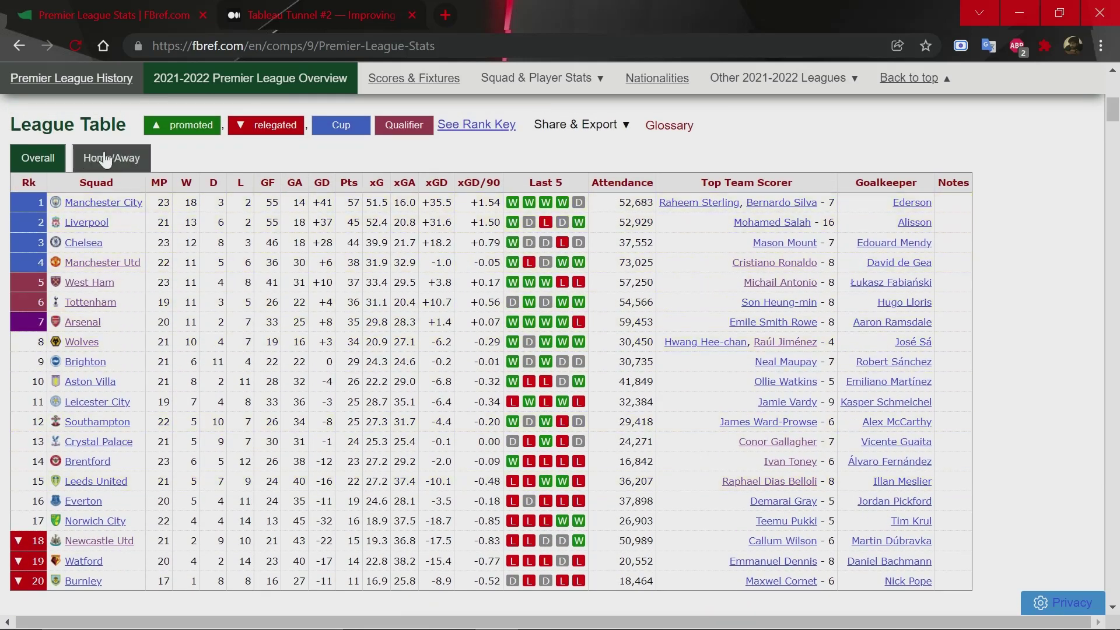
mouse_move(11, 191)
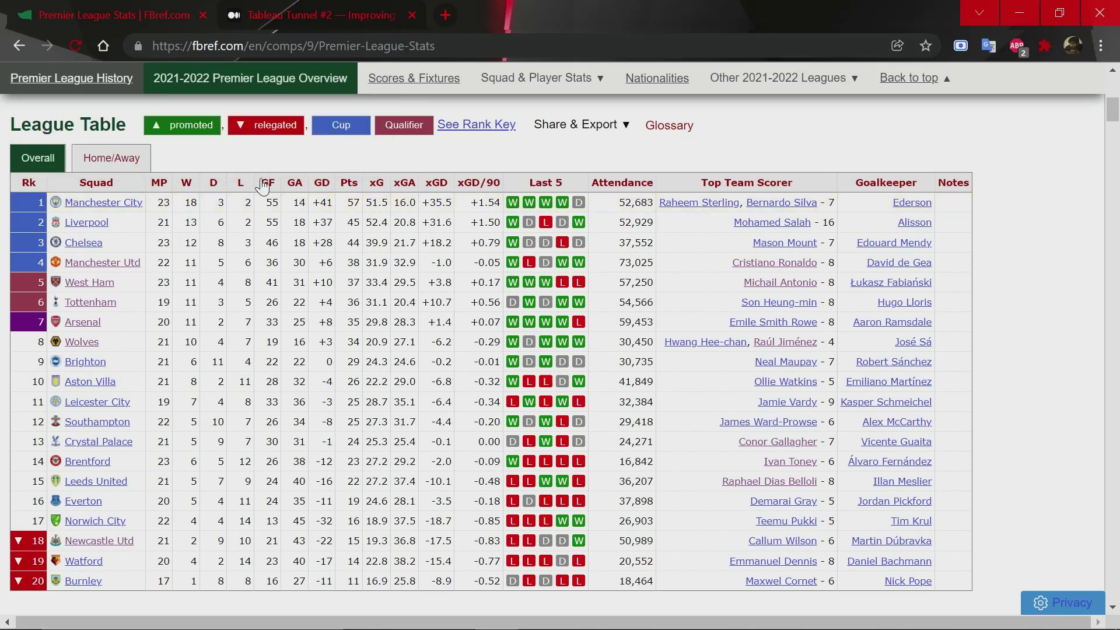
mouse_move(303, 193)
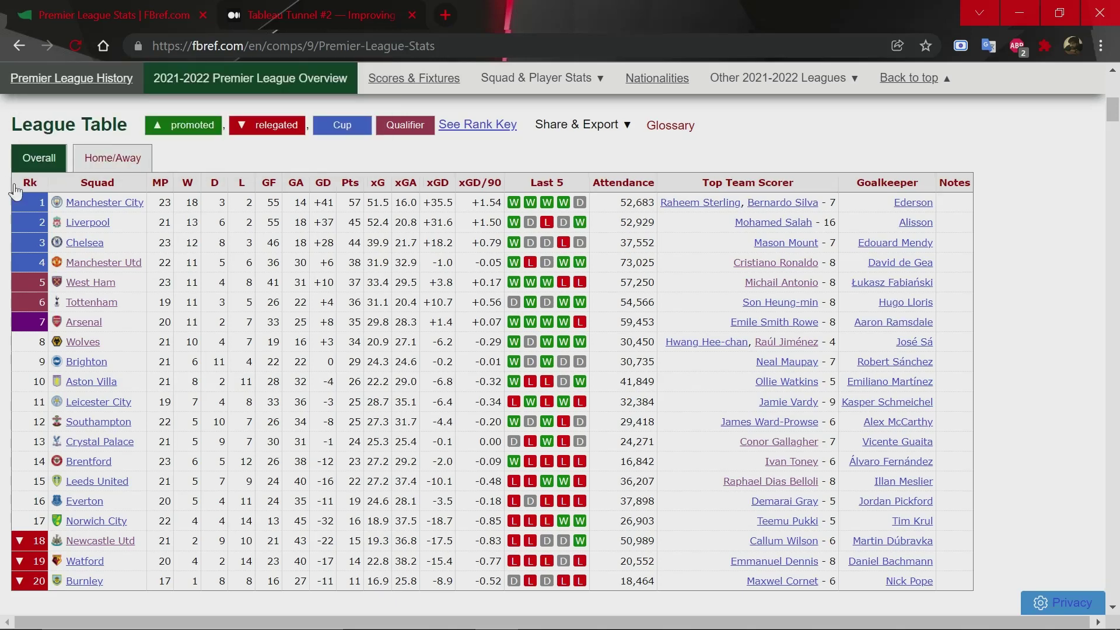
drag(8, 185, 955, 581)
Convert the overall League Table into CSV text for Excel.
scroll(521, 153, up, 1)
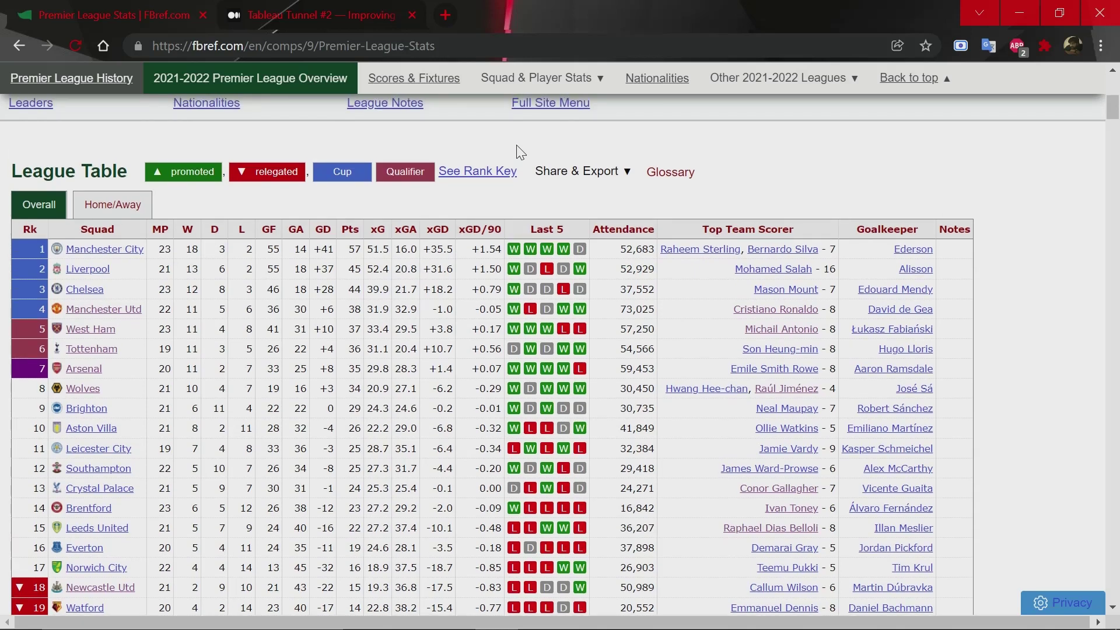
mouse_move(544, 178)
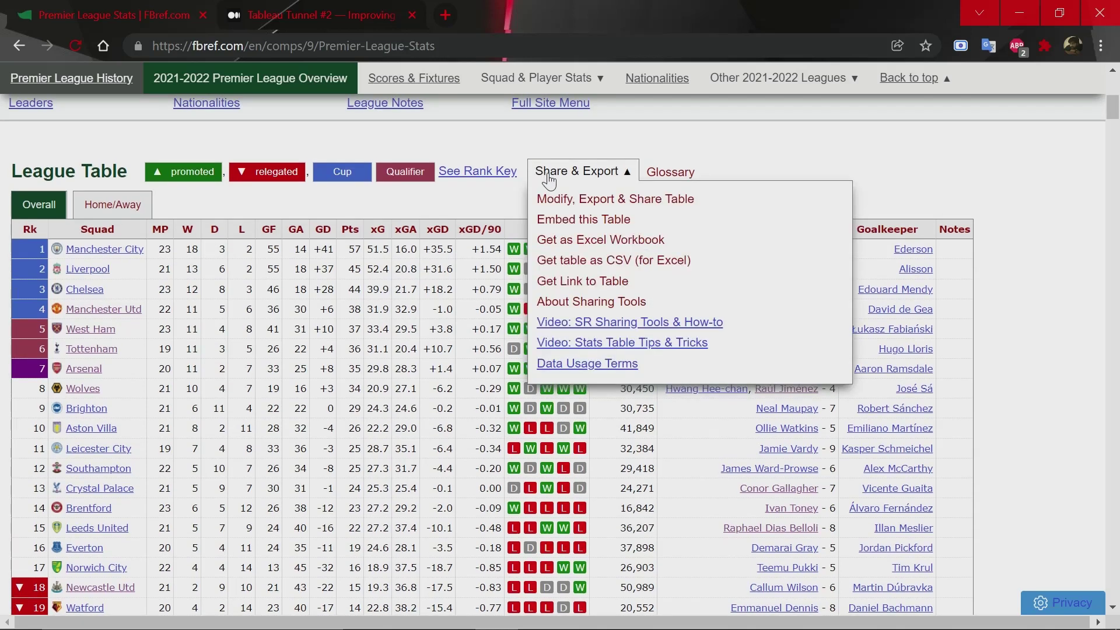
click(552, 270)
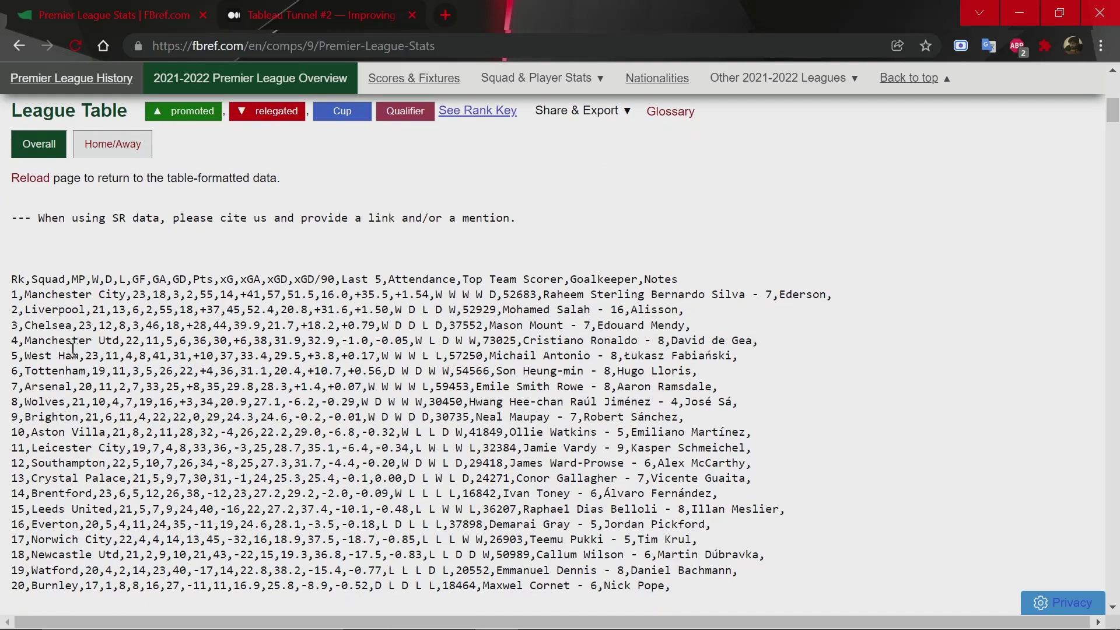
Copy the League Table's CSV text, from the header row starting with Rk down to the Burnley row.
scroll(45, 329, down, 3)
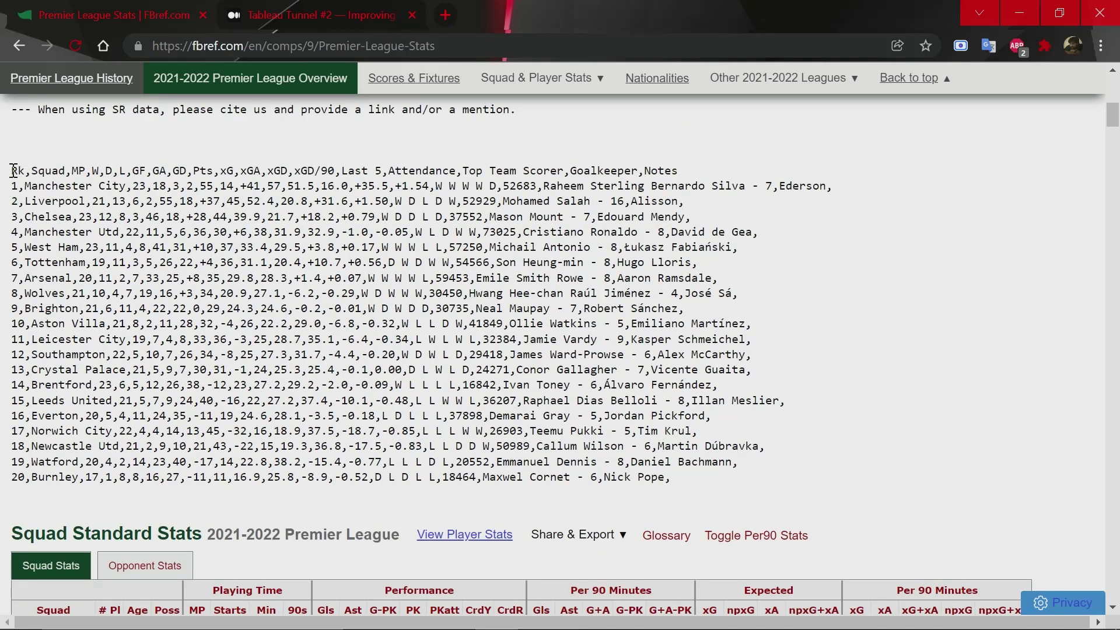
drag(27, 176, 723, 491)
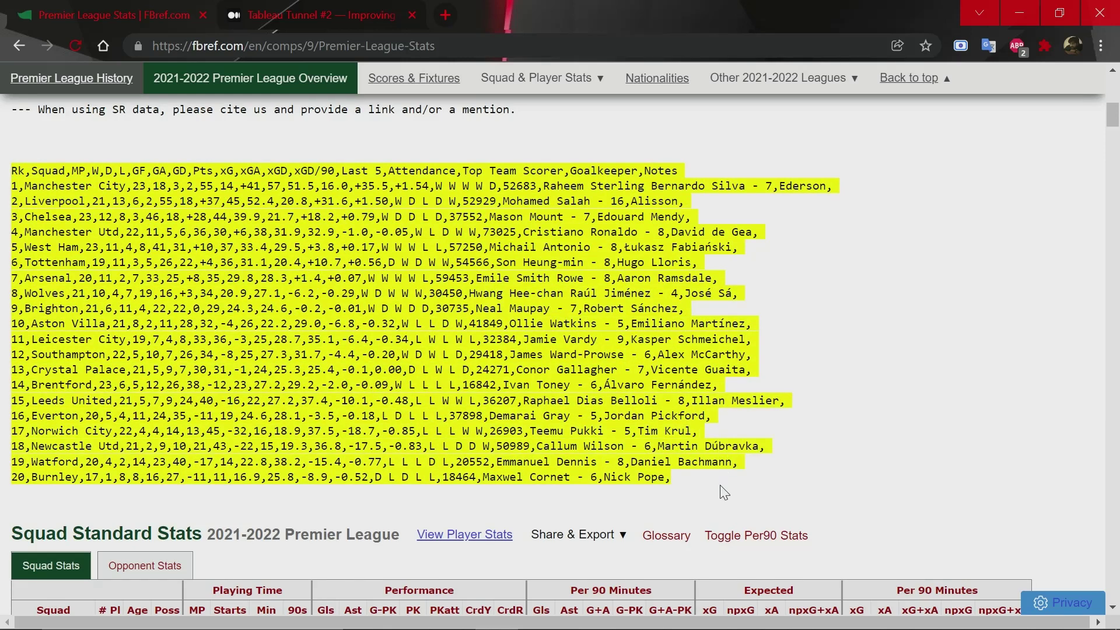
right_click(331, 255)
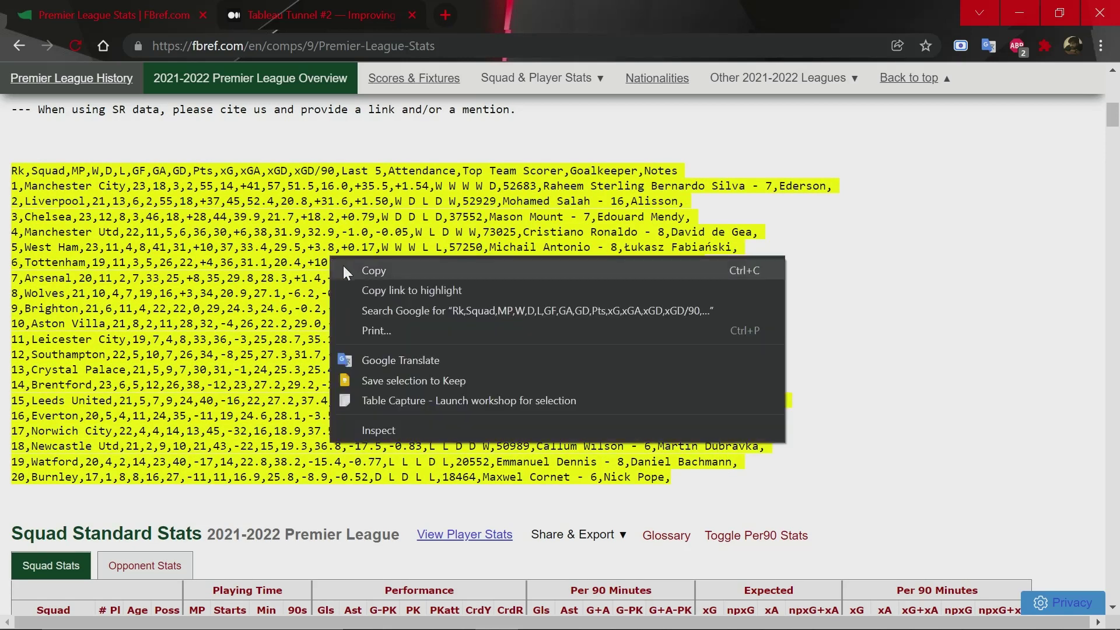
click(343, 264)
scroll(345, 267, up, 1)
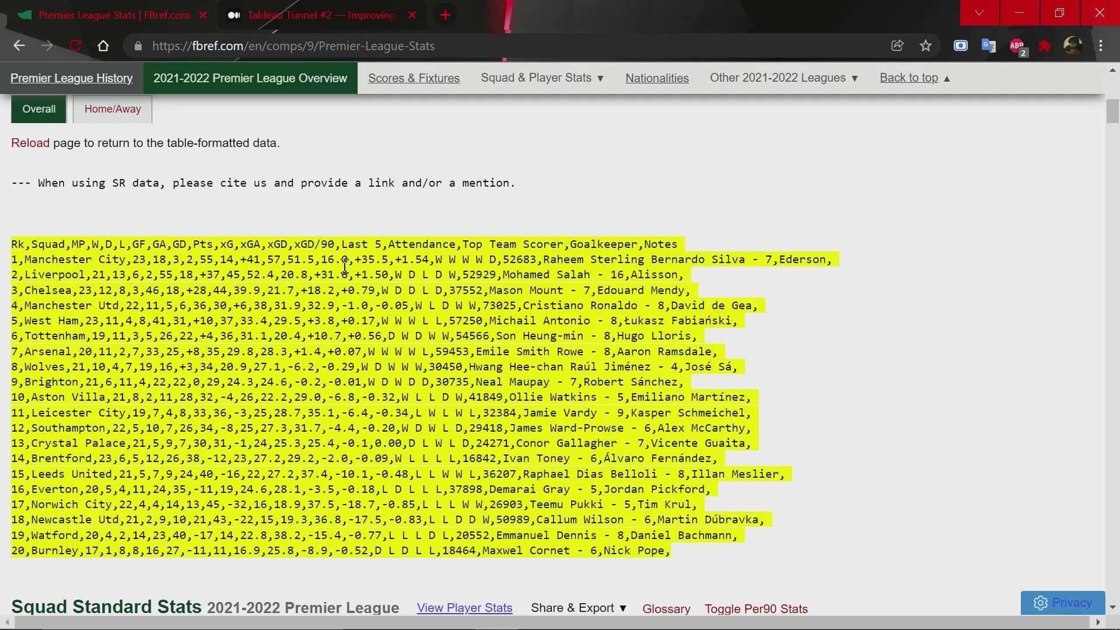
scroll(344, 267, up, 1)
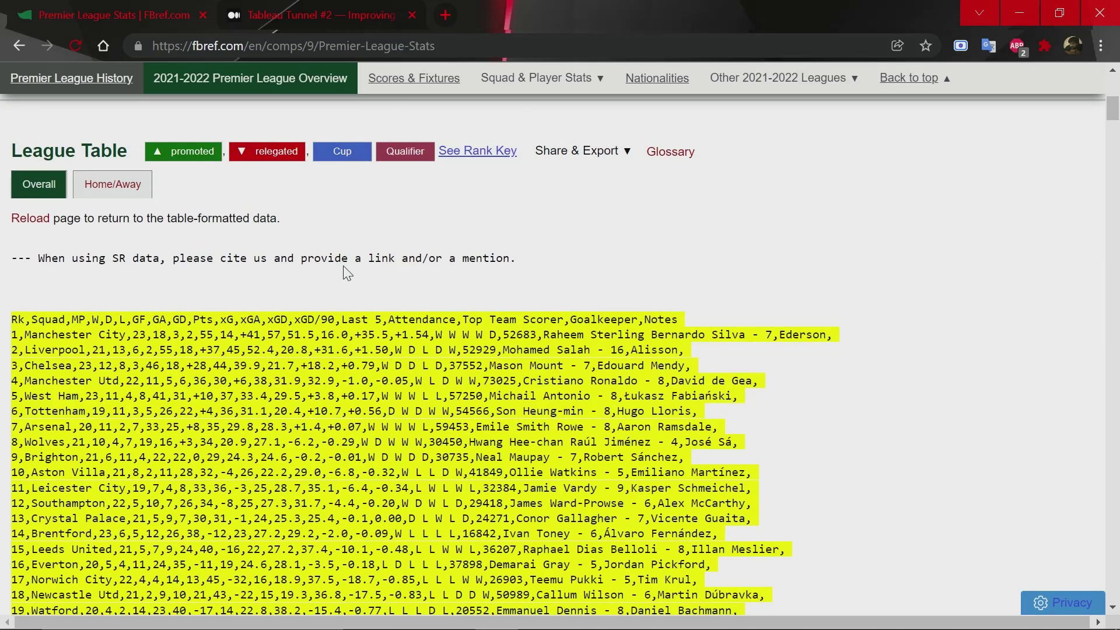
Open an empty Notepad document over the browser and paste the copied CSV text into it.
key(super)
text(text)
key(Return)
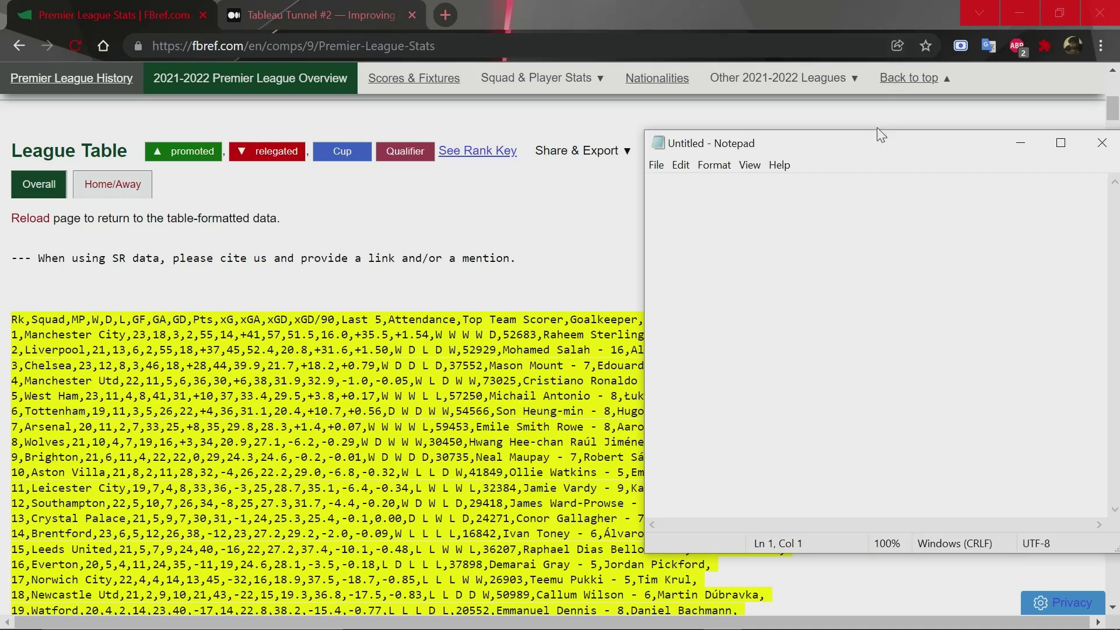
drag(870, 148, 520, 151)
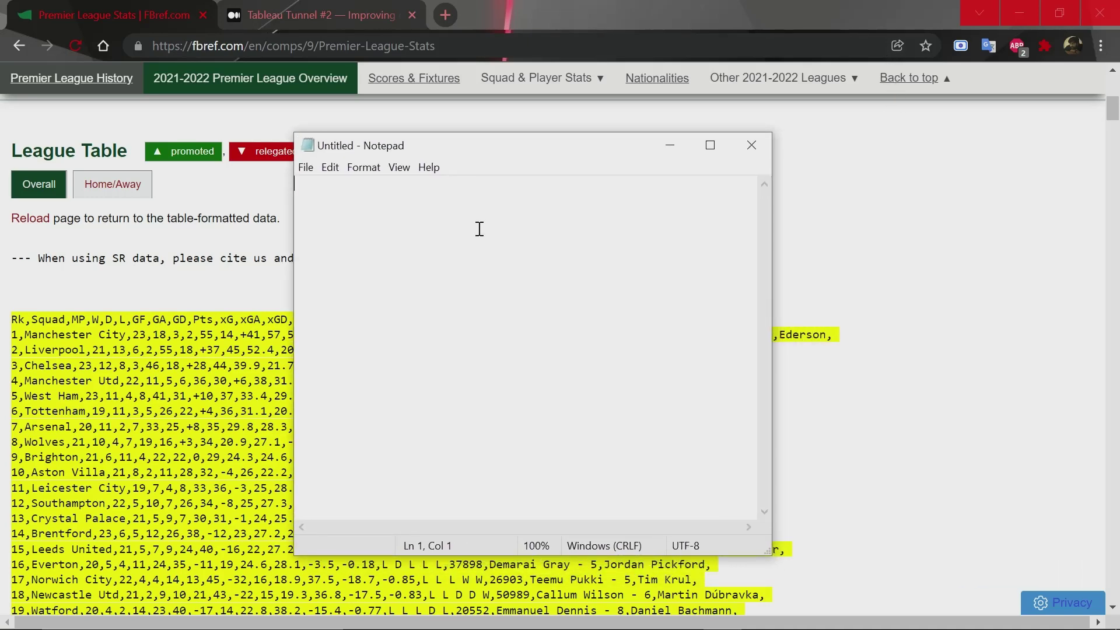
key(ctrl+v)
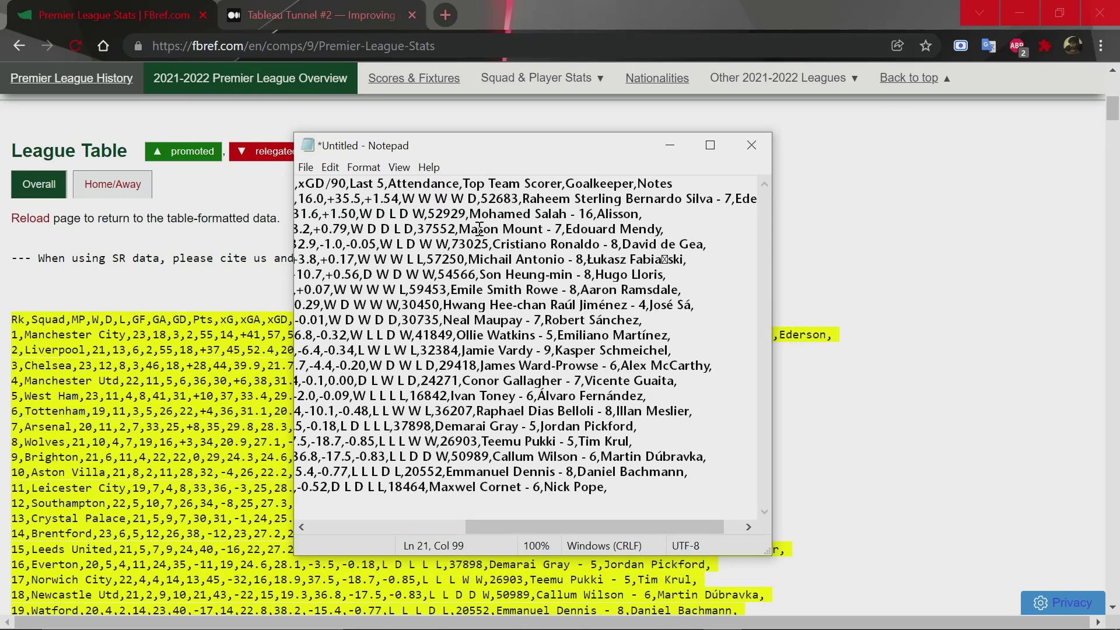
Save the text to the Desktop as PremierLeaguestandardnumbers.csv and close Notepad.
key(ctrl+s)
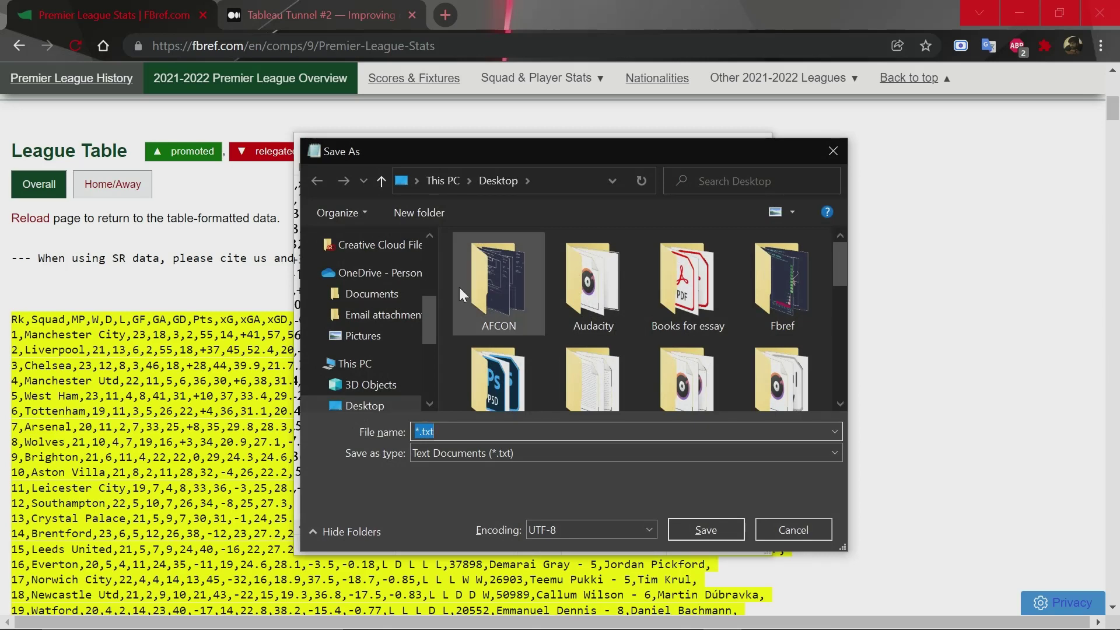
click(477, 431)
scroll(683, 353, down, 5)
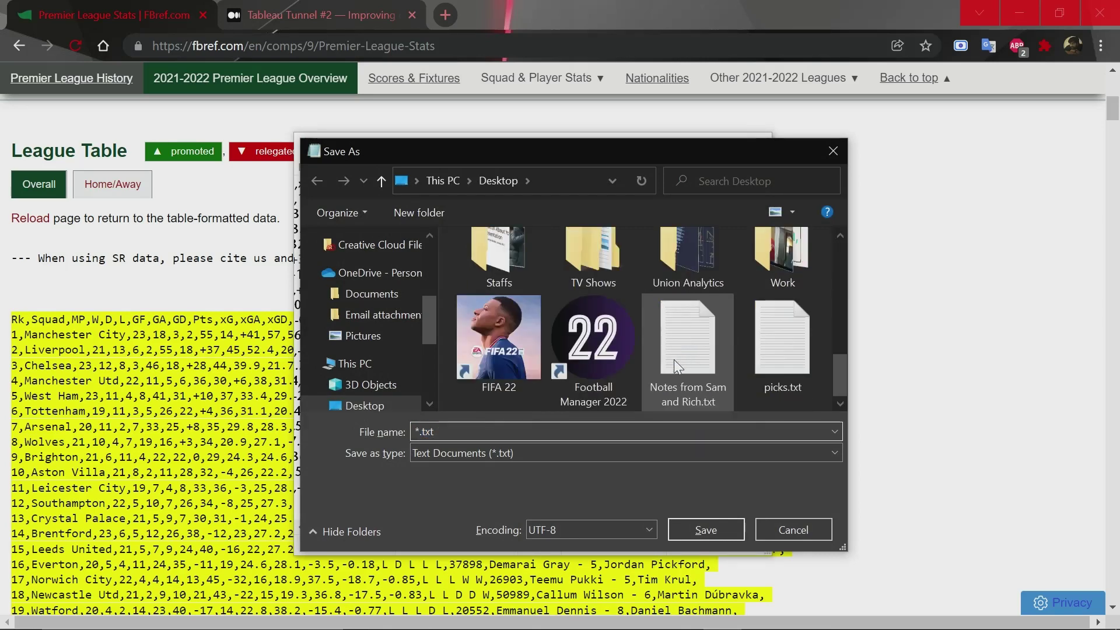
double_click(509, 434)
click(509, 434)
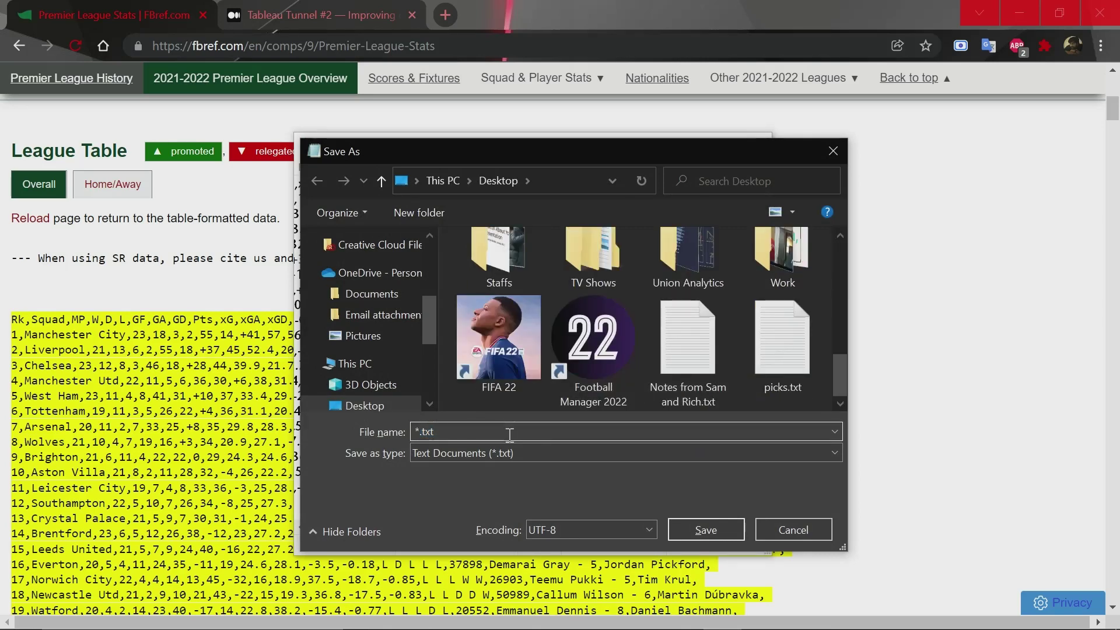
double_click(509, 435)
text(PremierLe)
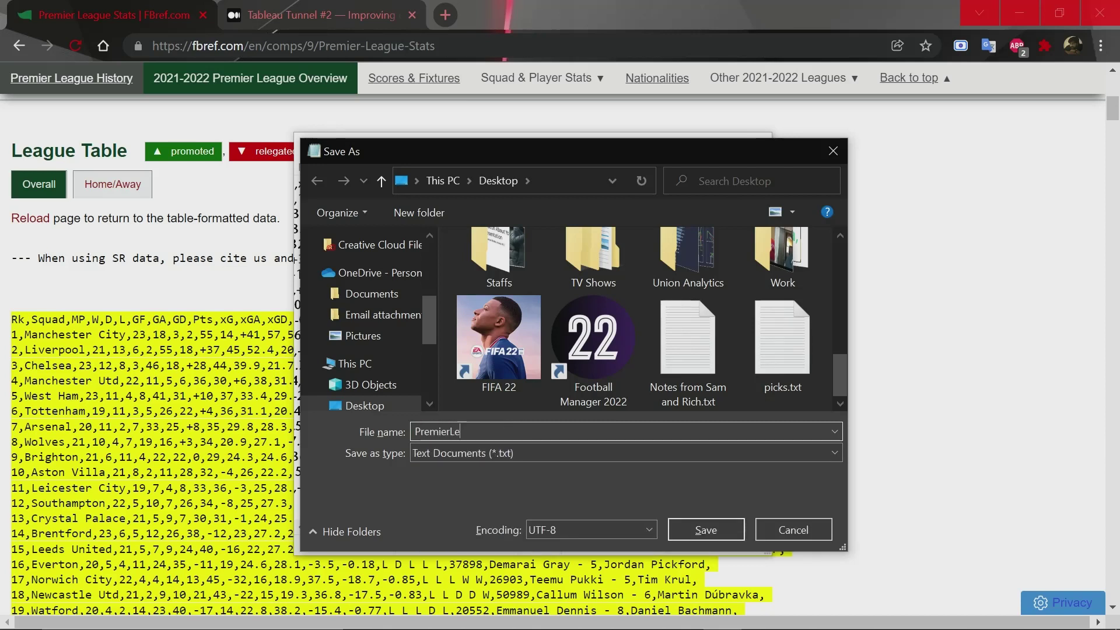
text(aguestandardn)
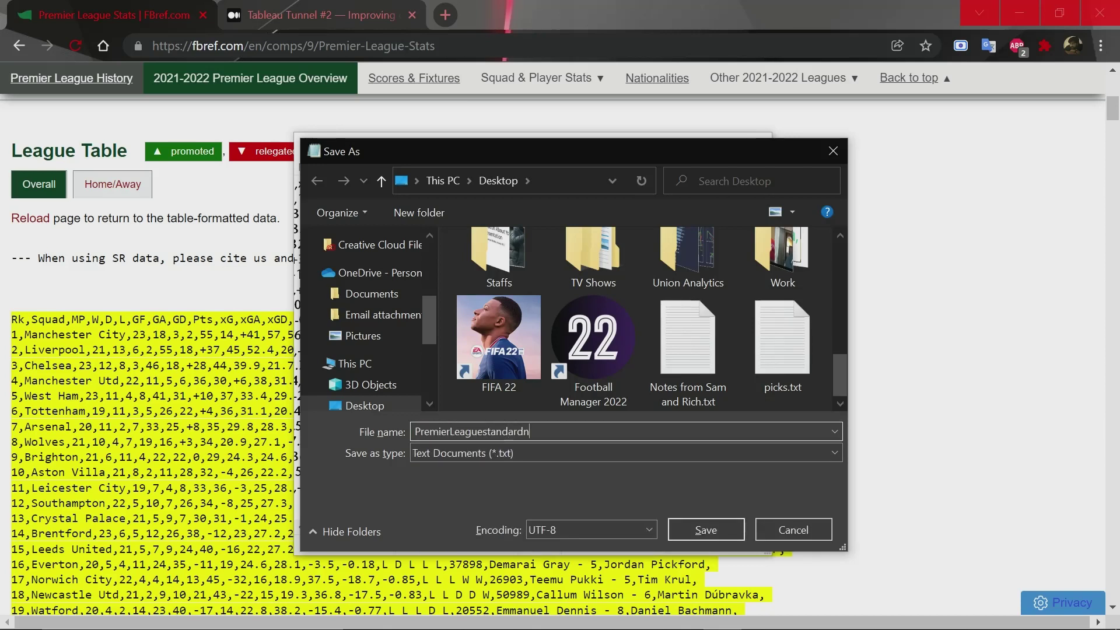
text(umbers.csv)
key(Return)
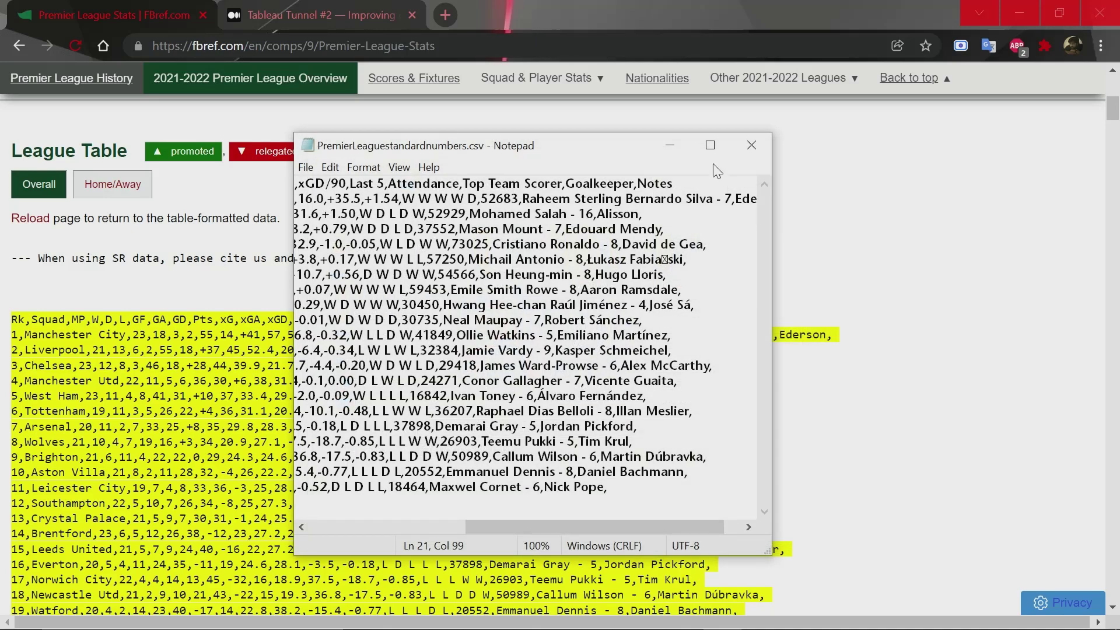
click(761, 145)
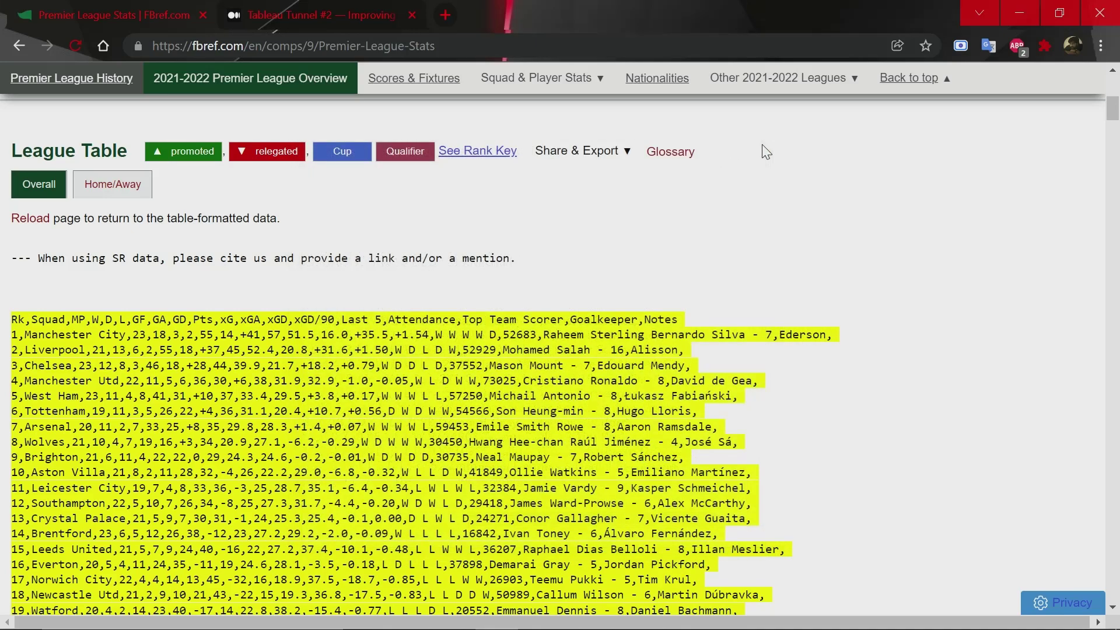
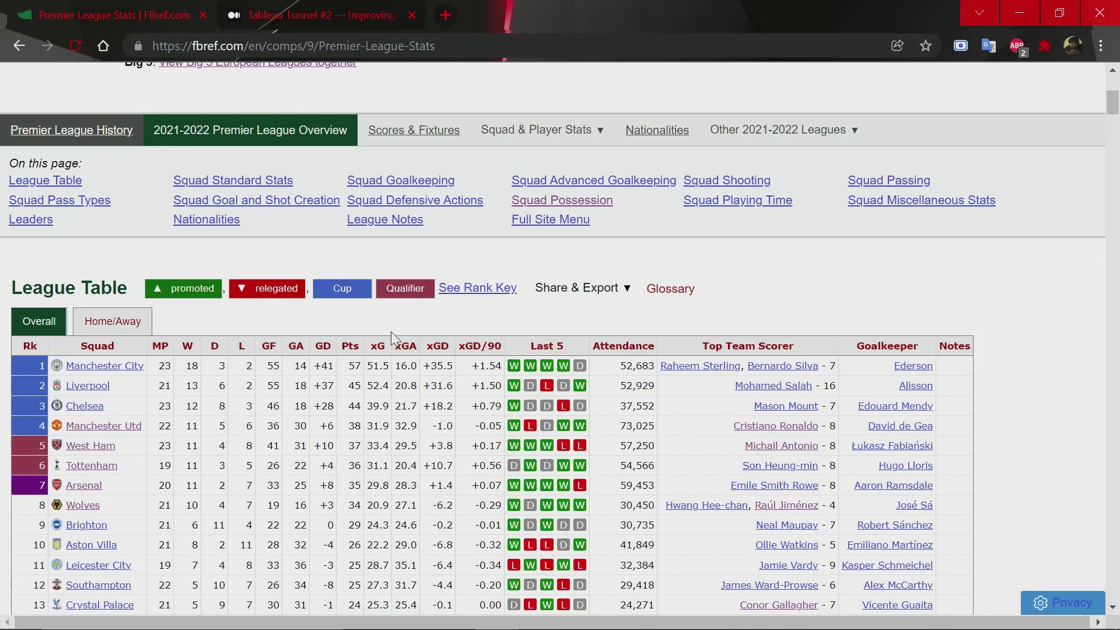
Open Convertio's CSV to XLSX converter at convertio.co/csv-xlsx/ in a new browser tab and decline its Chrome extension offer.
click(327, 23)
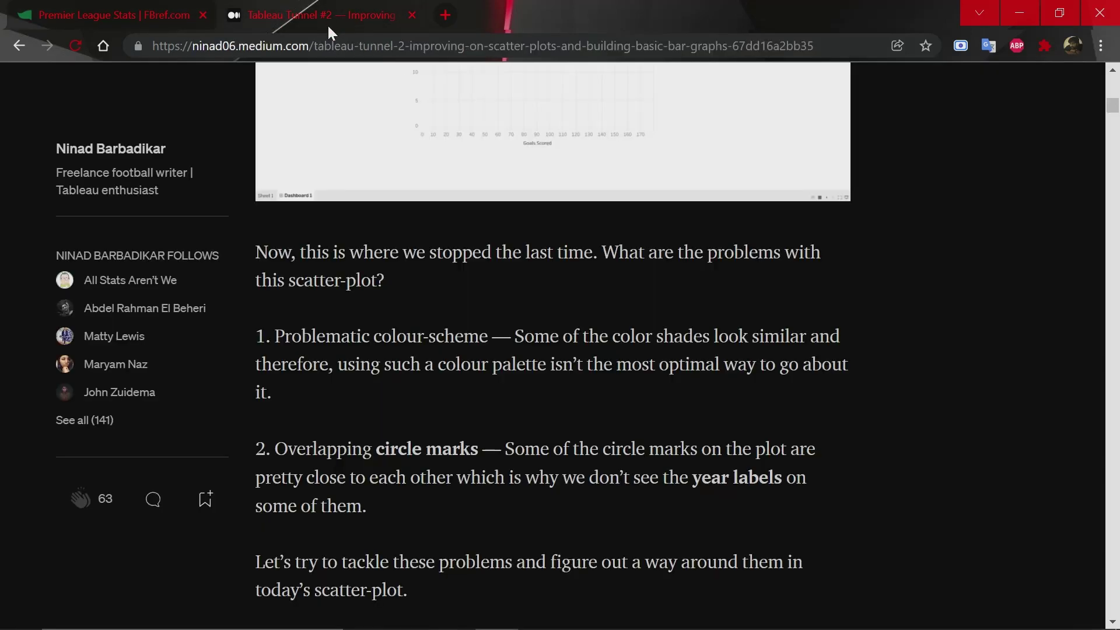
click(139, 22)
click(444, 16)
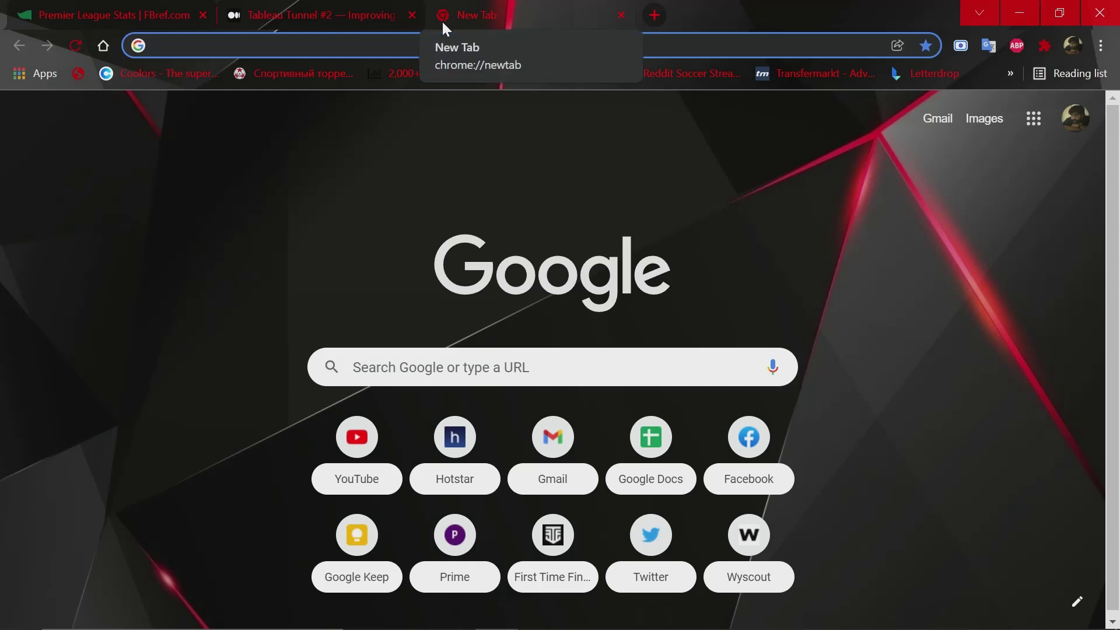
text(convertio.co/csv-xlsx/)
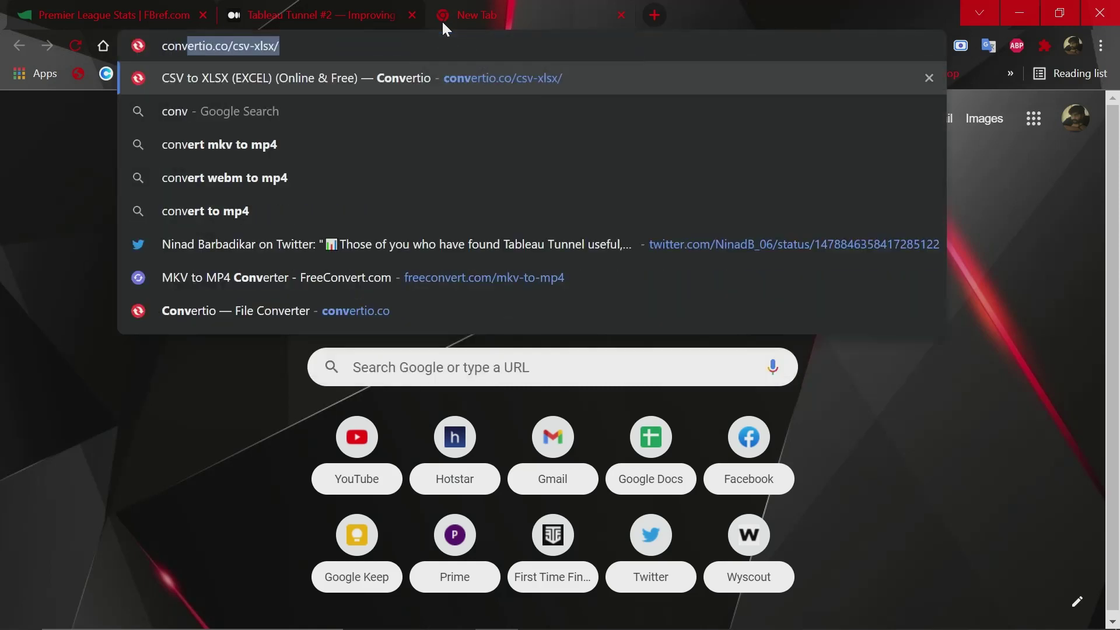
key(Return)
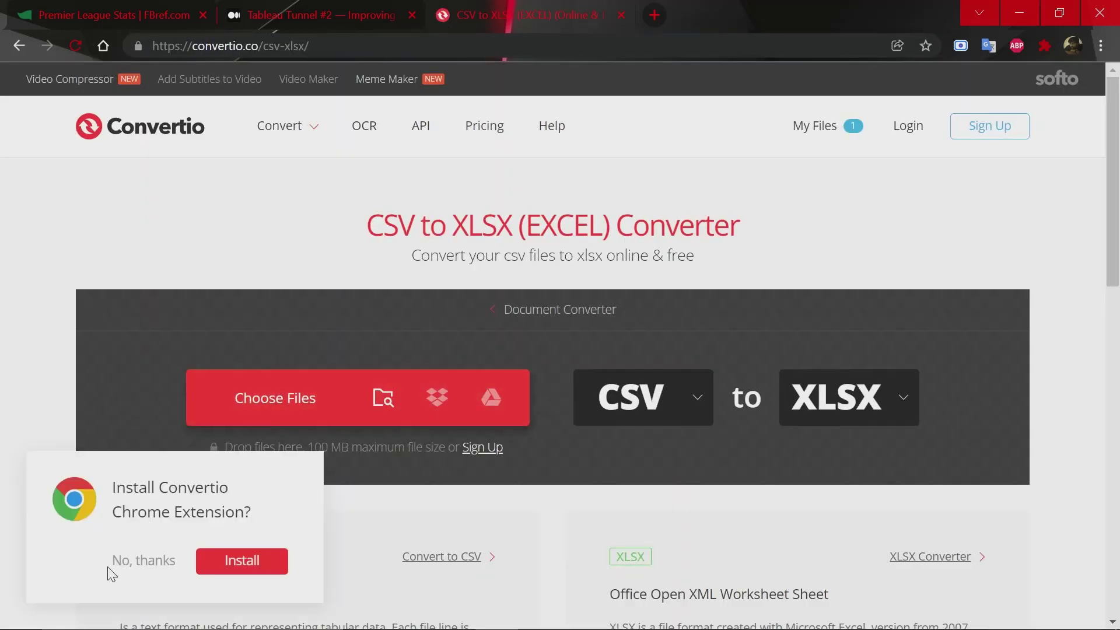
click(131, 561)
Add PremierLeaguestandardnumbers.csv from the Desktop to the converter.
click(276, 407)
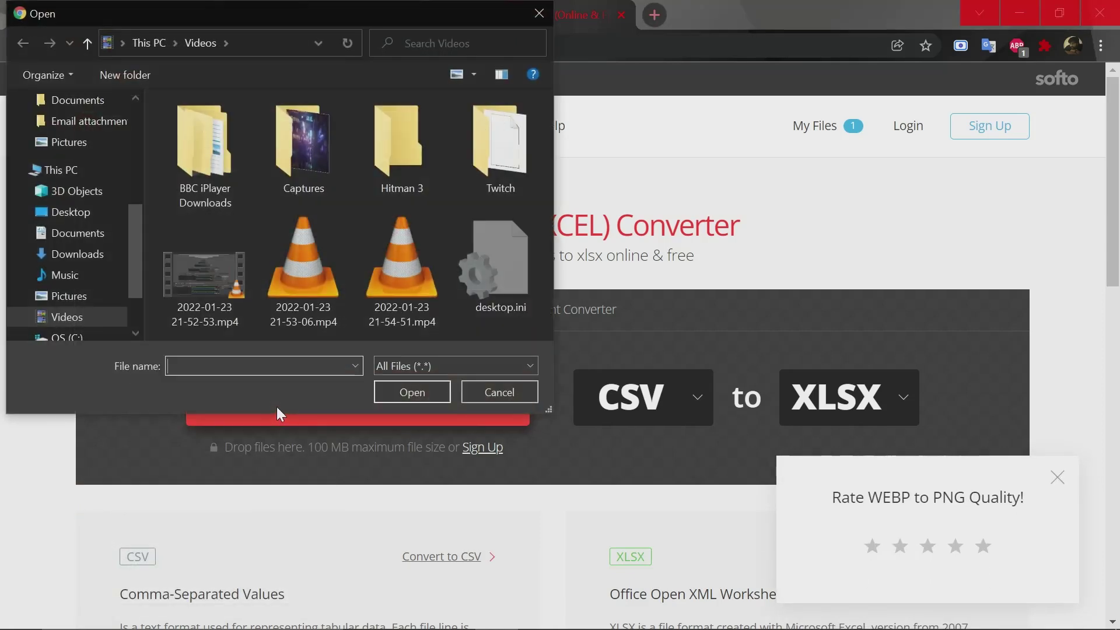
scroll(59, 173, up, 1)
click(67, 268)
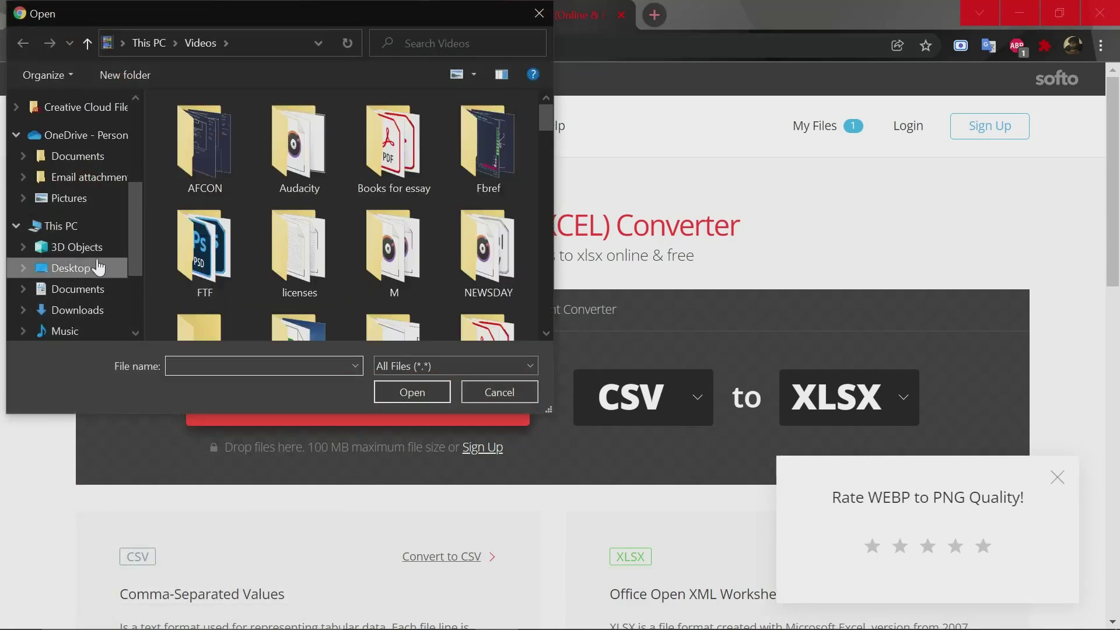
scroll(369, 230, down, 3)
scroll(369, 230, down, 2)
scroll(409, 221, up, 3)
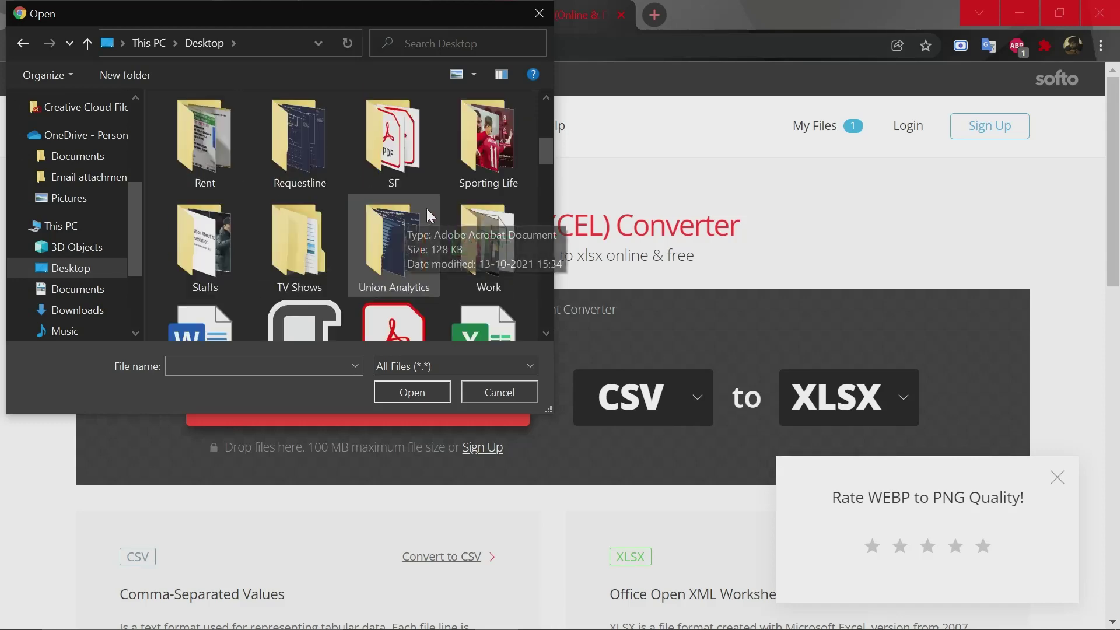
scroll(463, 246, down, 3)
click(463, 246)
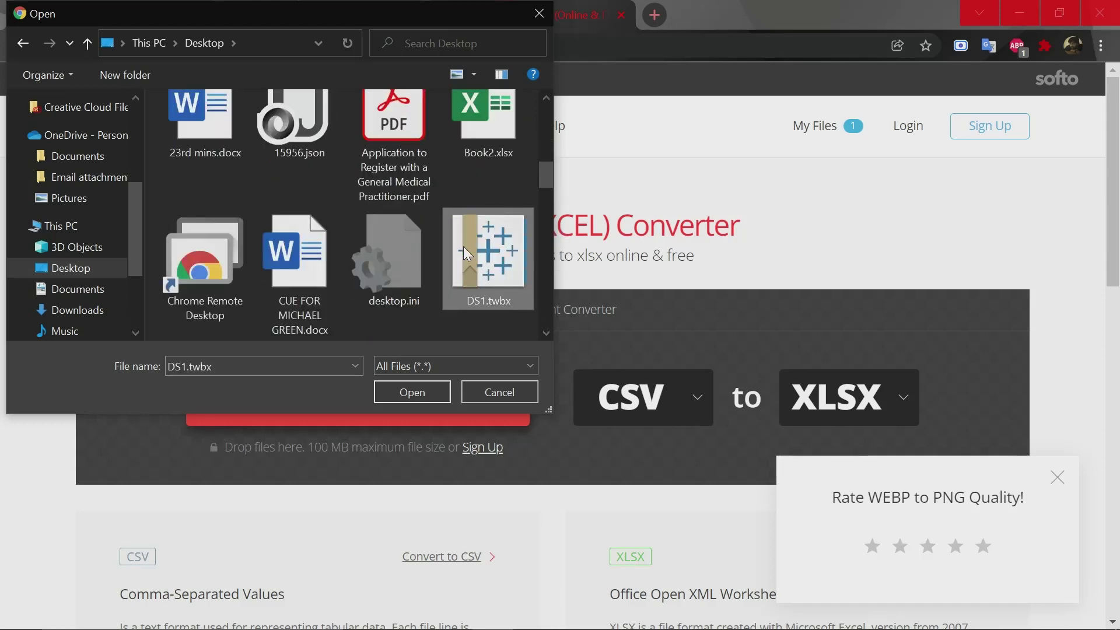
text(pr)
key(Return)
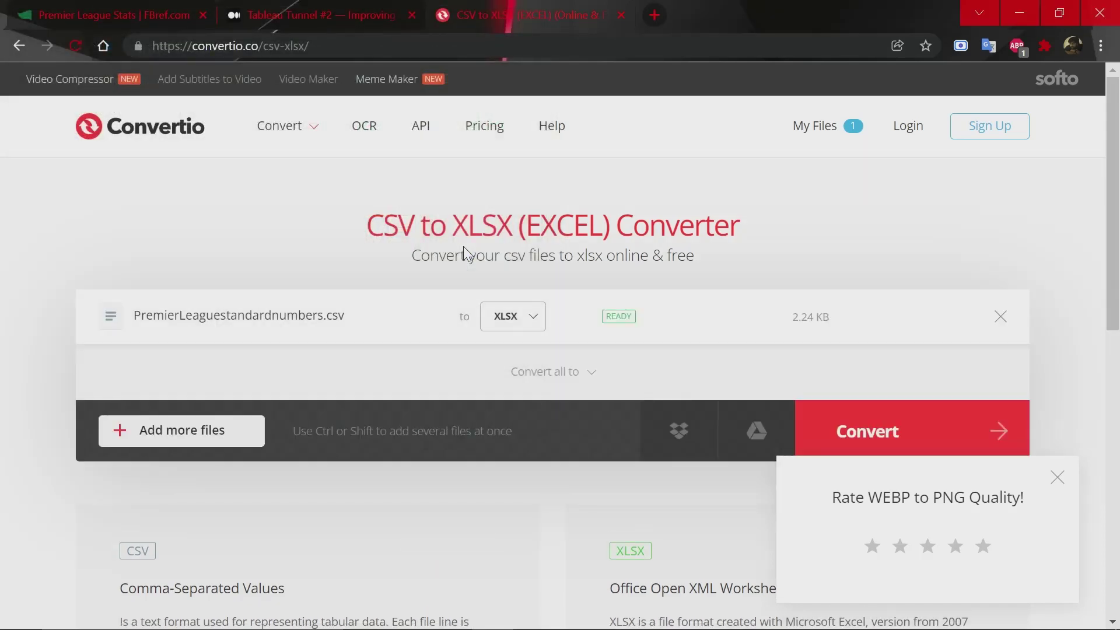
Dismiss the rating prompt, convert the CSV to XLSX, and download PremierLeaguestandardnumbers.xlsx to the Desktop.
click(1056, 479)
click(887, 451)
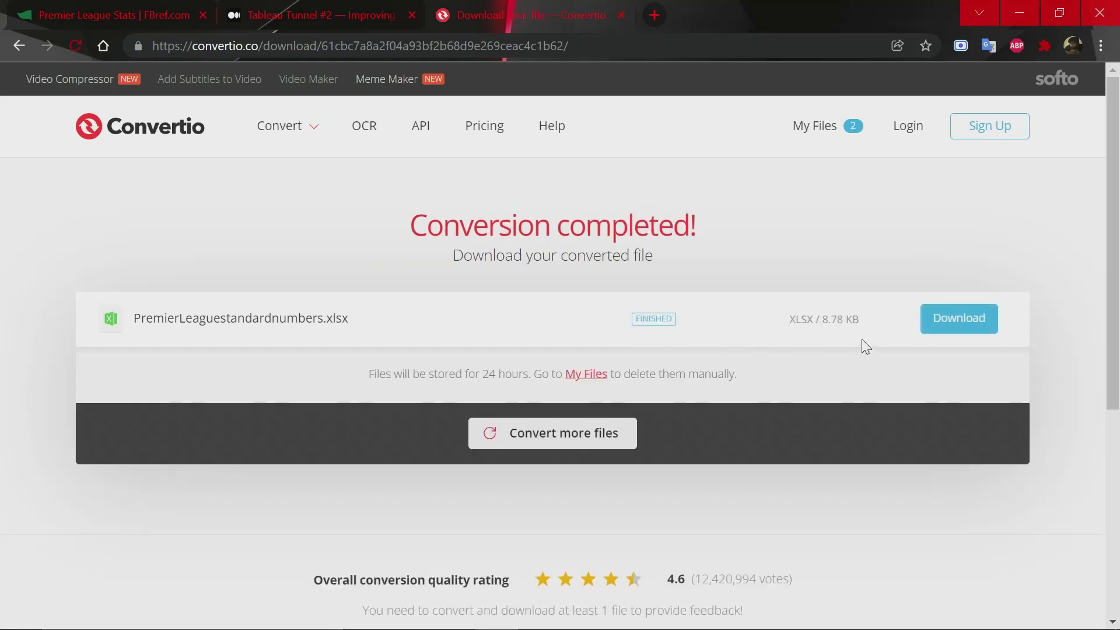
click(935, 328)
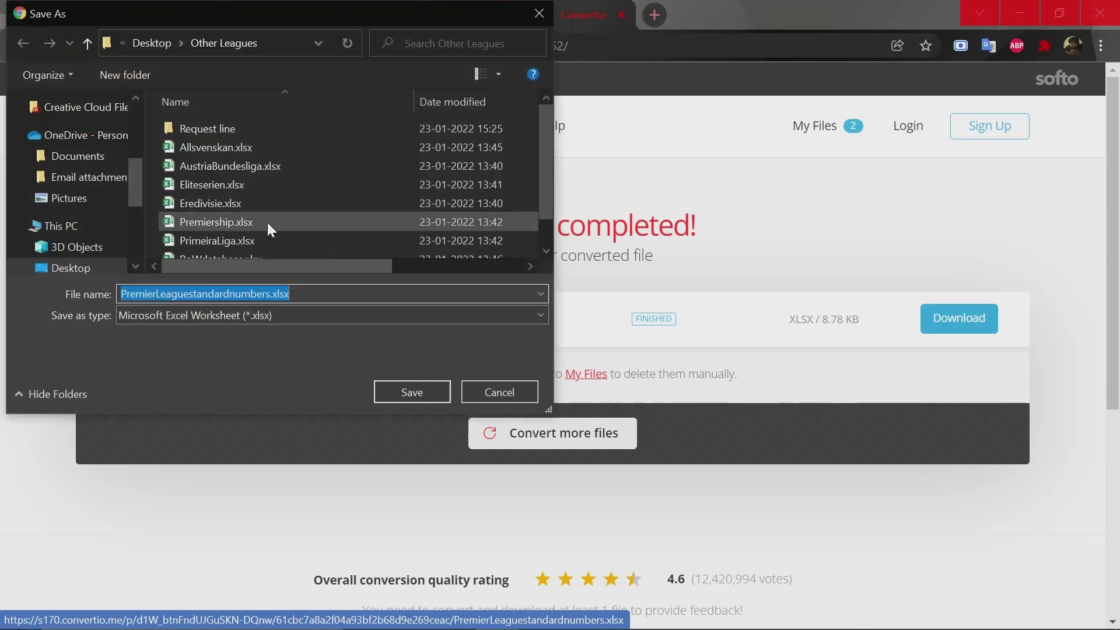
click(63, 270)
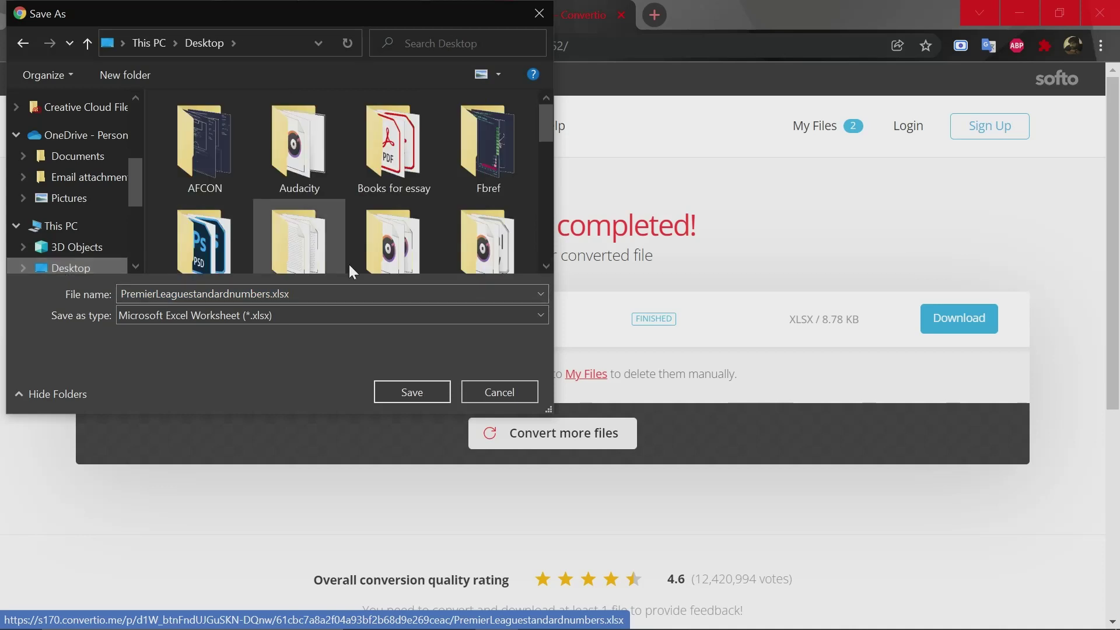
click(424, 387)
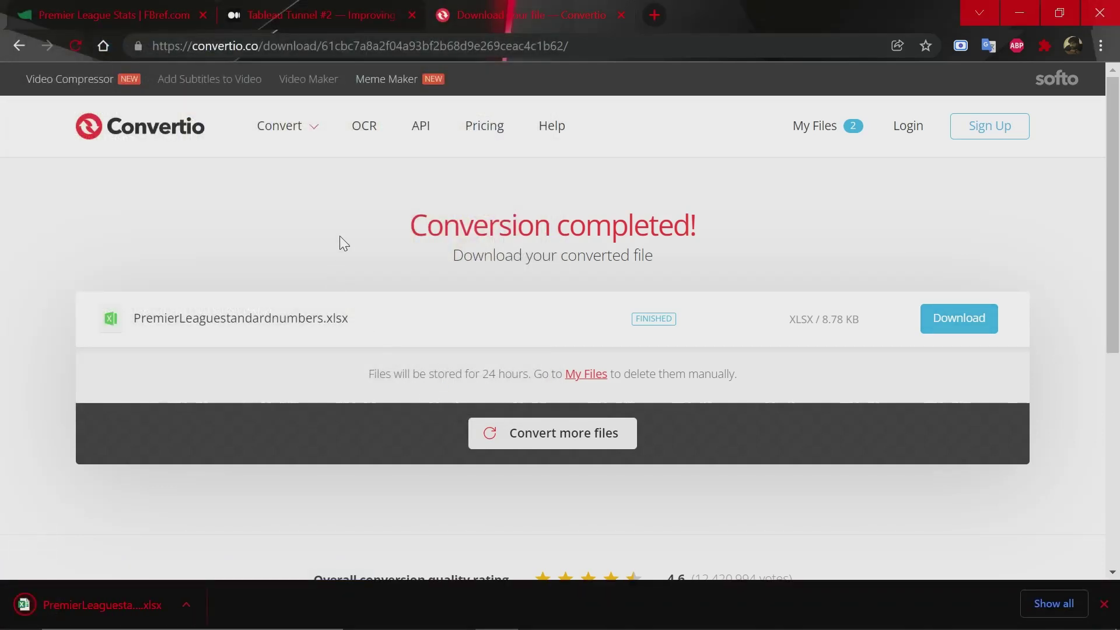
Open the downloaded workbook in Excel for editing and delete its Last 5, Top Team Scorer and Goalkeeper columns.
click(109, 617)
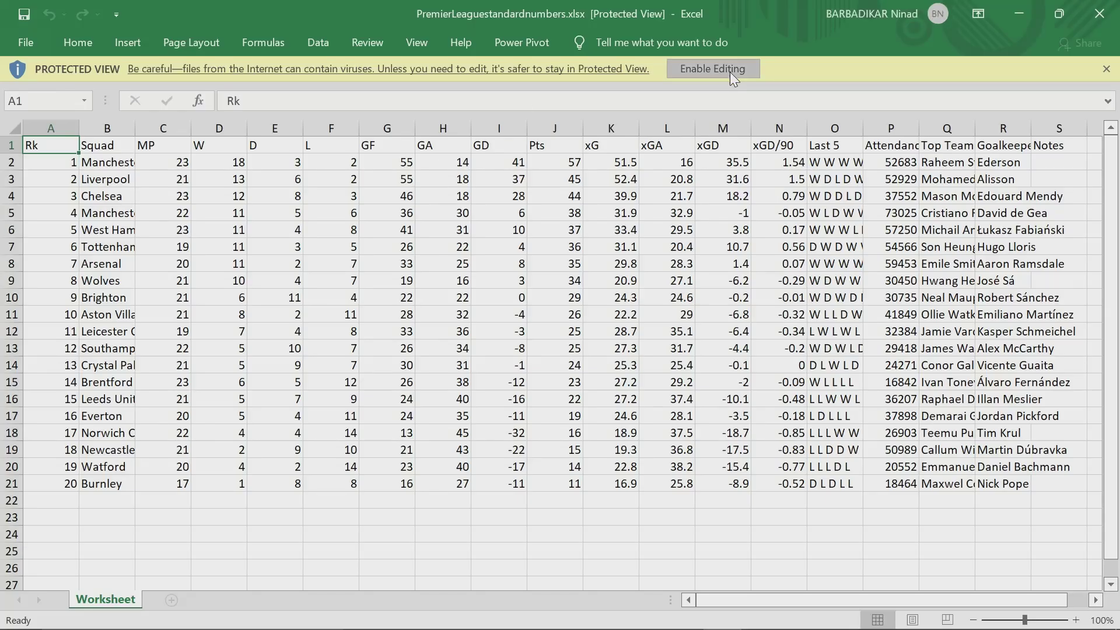
click(992, 103)
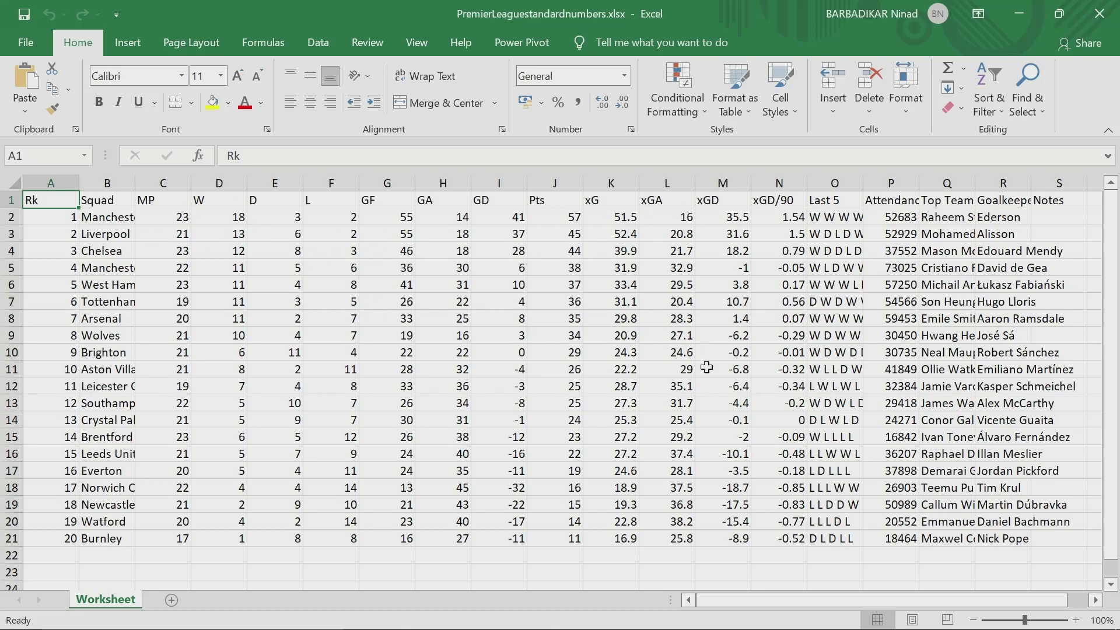
click(834, 184)
right_click(838, 183)
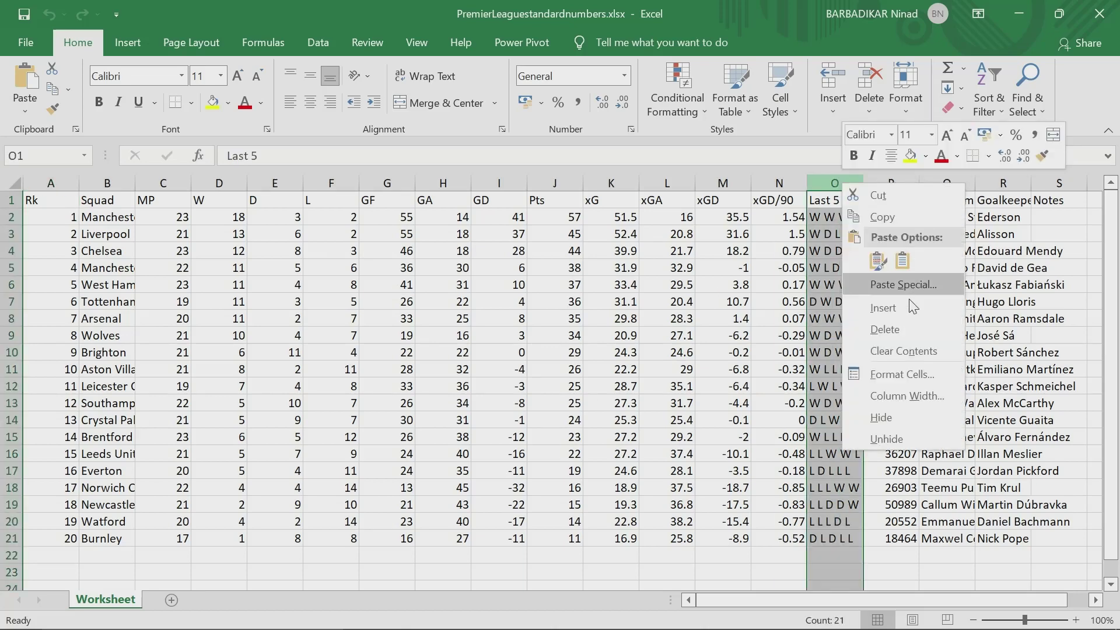
key(Escape)
click(883, 183)
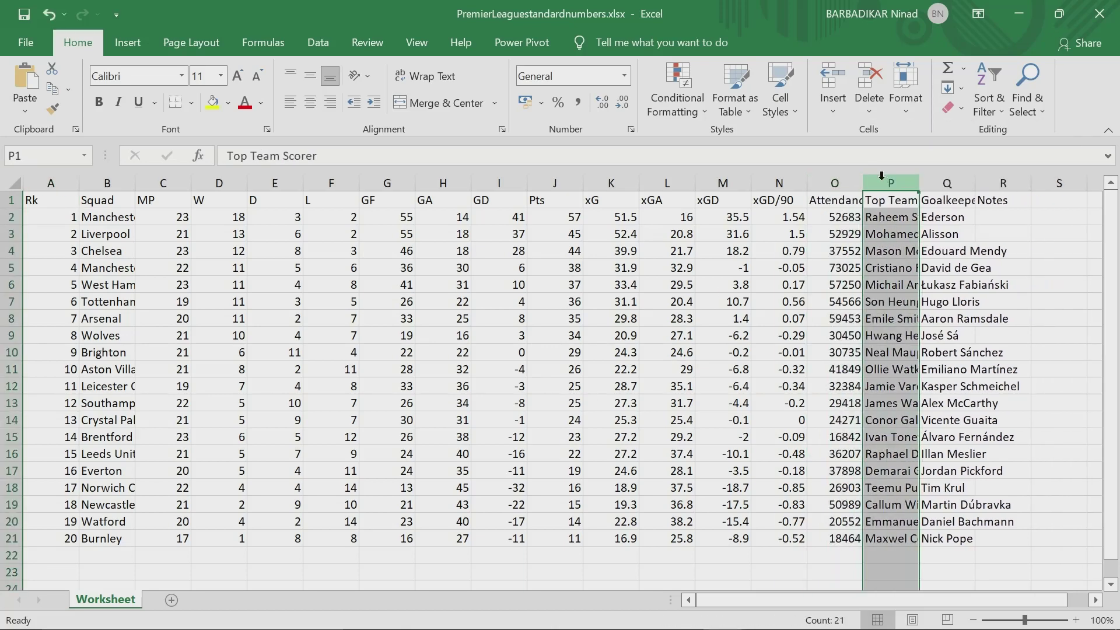
right_click(883, 183)
click(918, 334)
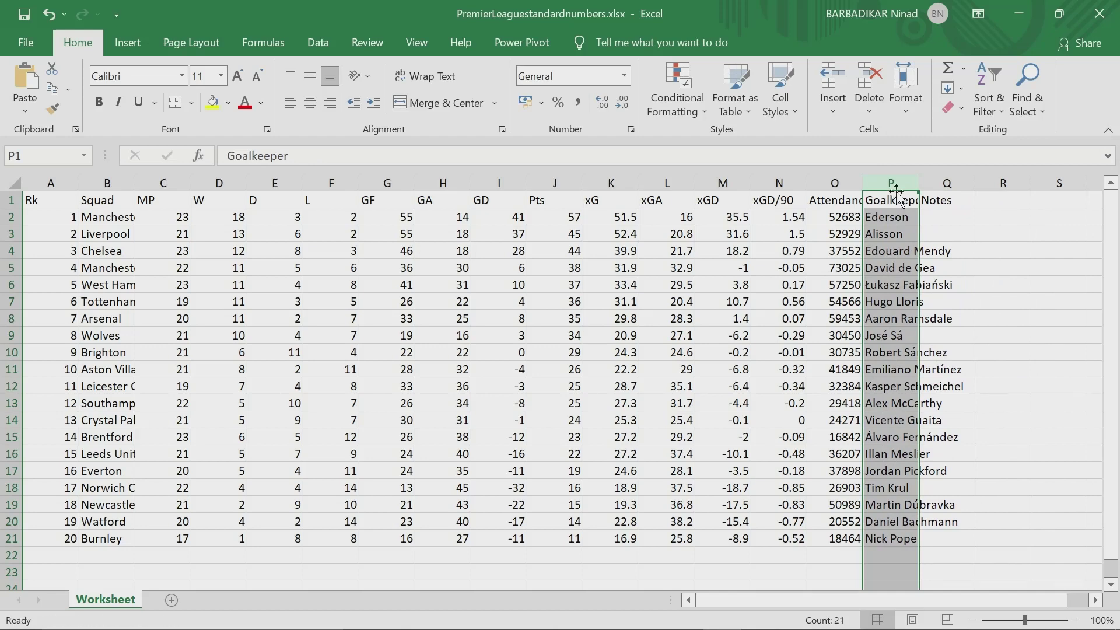
right_click(891, 184)
click(940, 334)
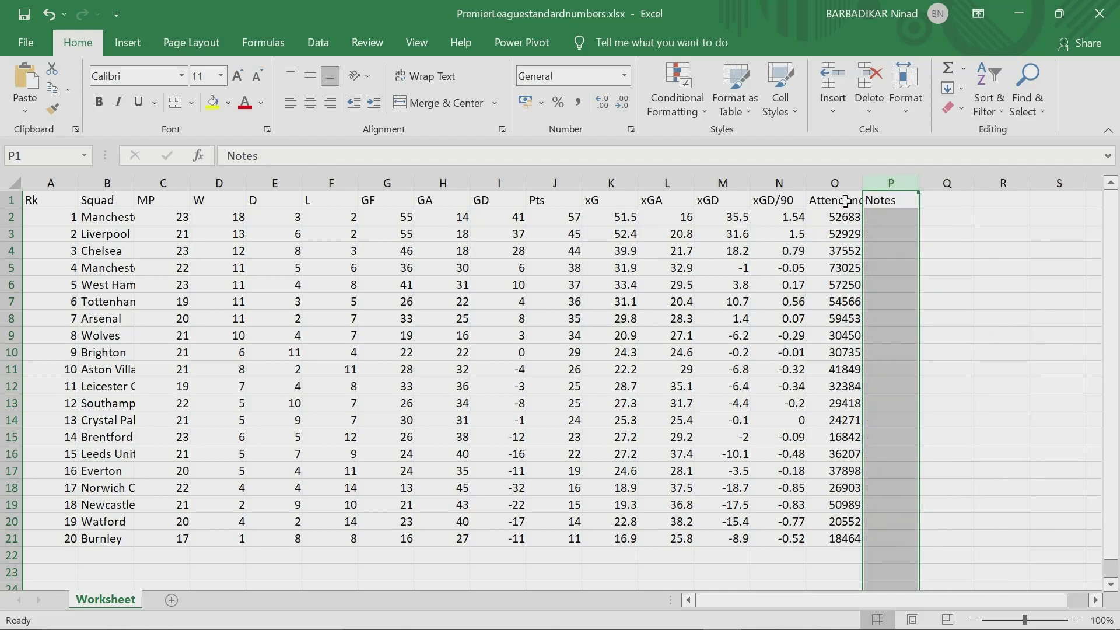
Save the trimmed workbook and close Excel.
click(557, 251)
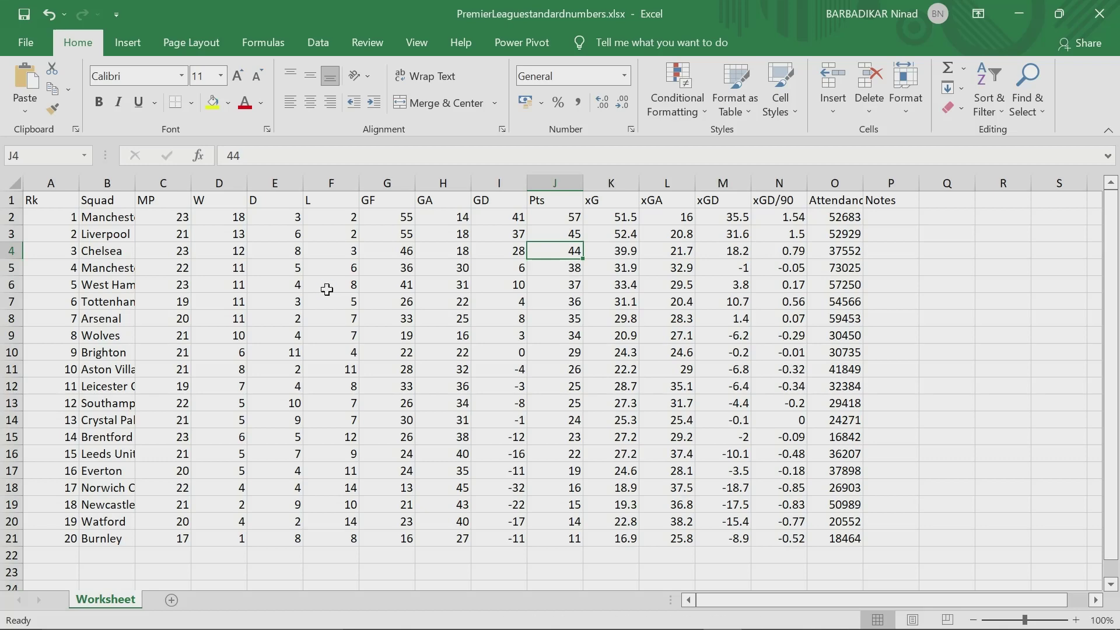
key(ctrl+s)
key(alt+F4)
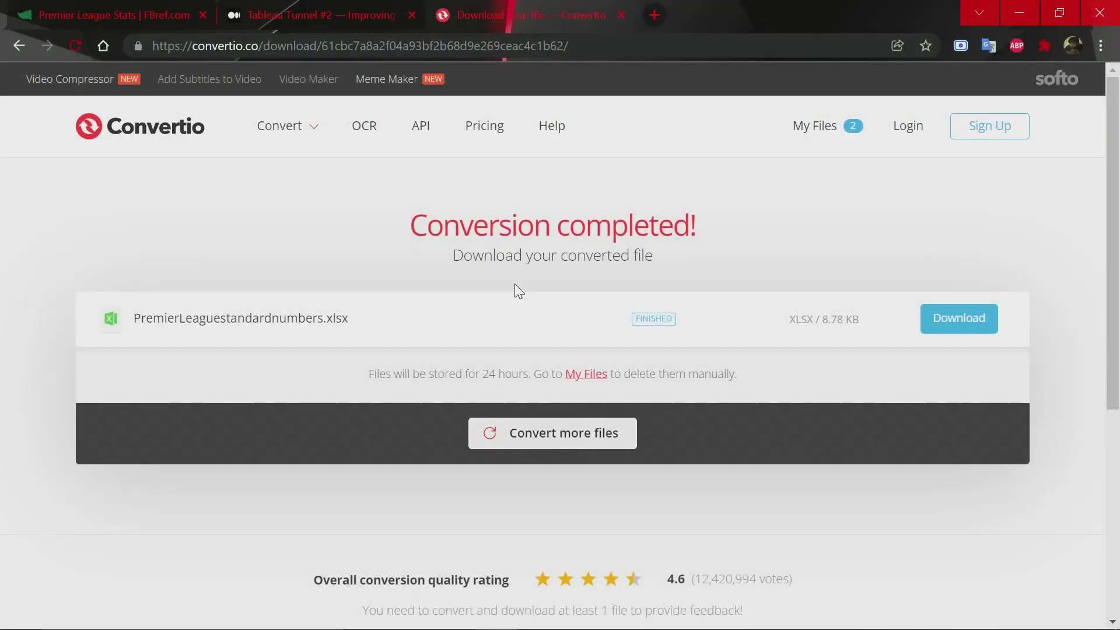
Look through the Tableau Tunnel #2 article's scatter-plot and data set sections, and revisit the FBref league table.
click(342, 13)
scroll(491, 357, up, 5)
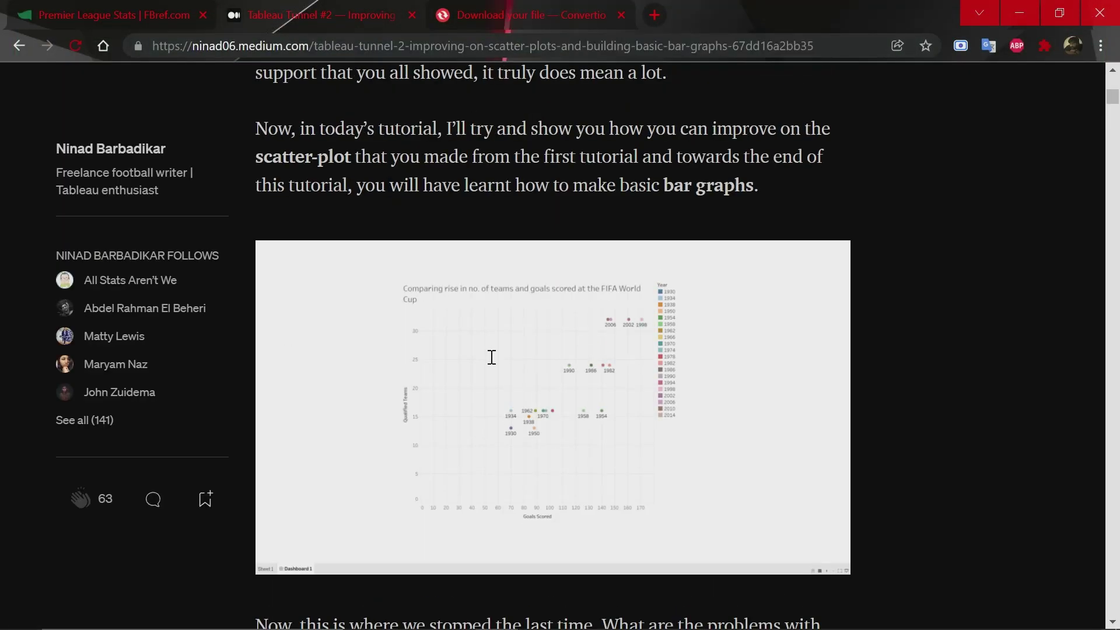
scroll(492, 357, down, 8)
scroll(492, 356, down, 3)
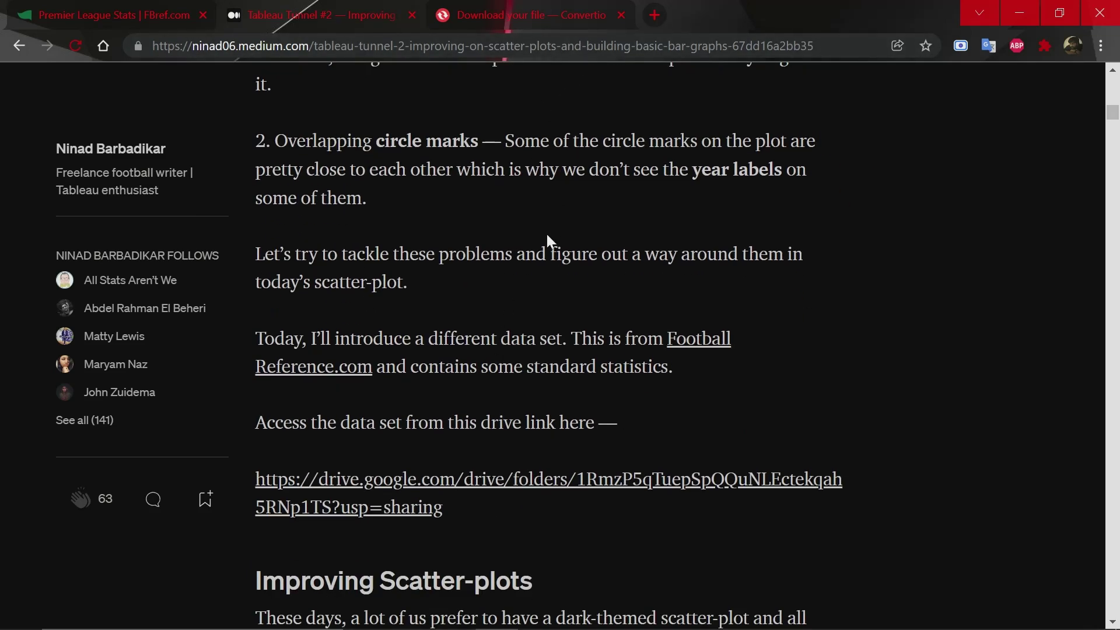
click(96, 12)
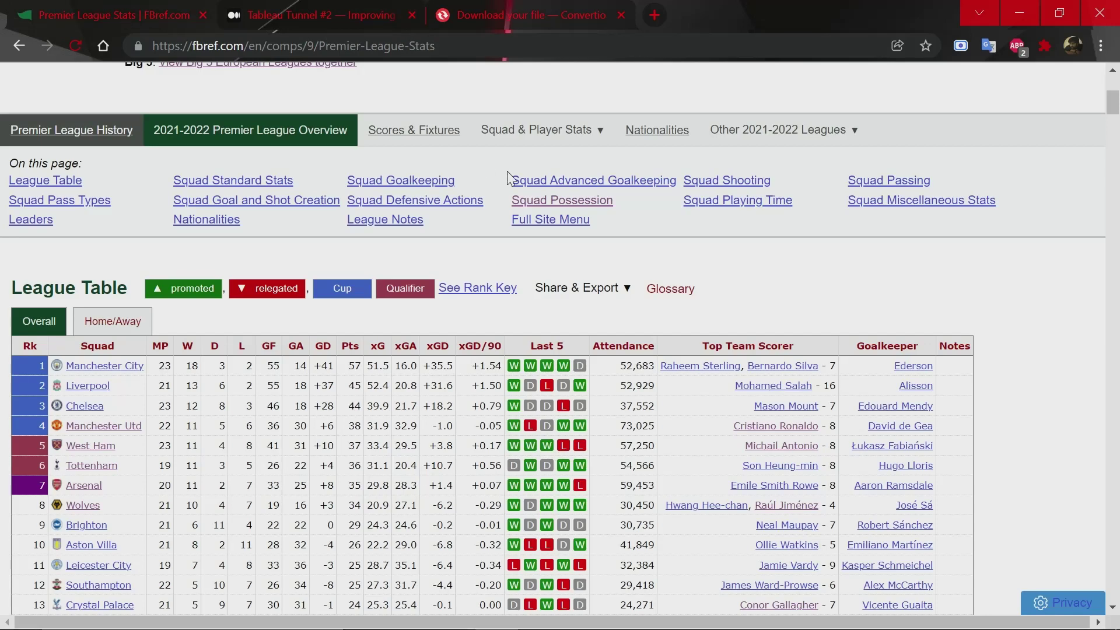
Switch to Tableau and connect to the Microsoft Excel file PremierLeaguestandardnumbers.xlsx on the Desktop.
key(alt+Tab)
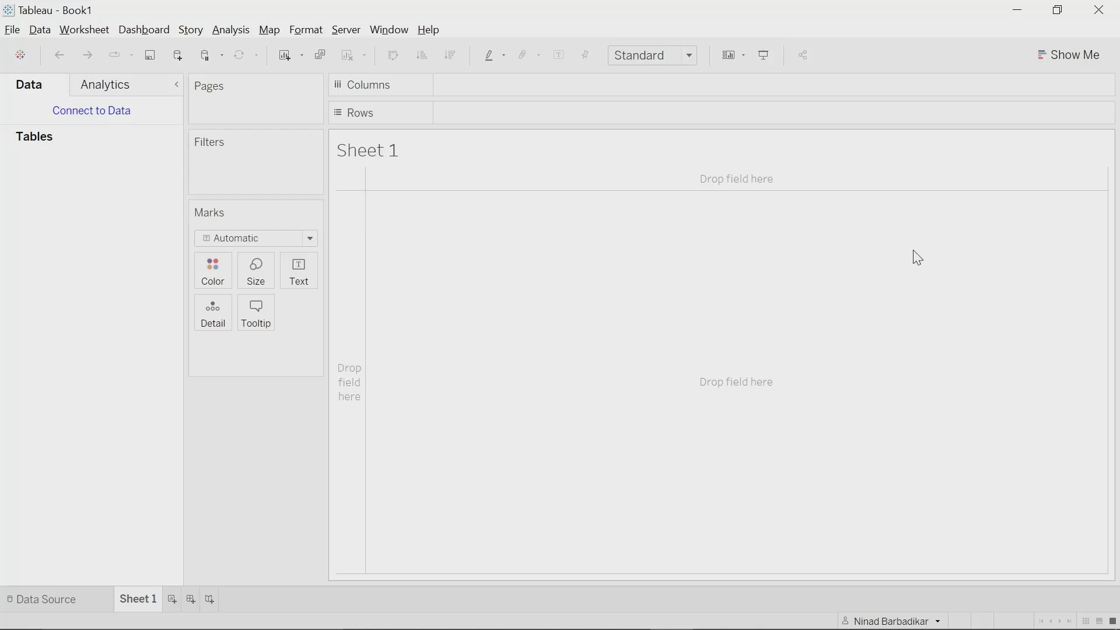
click(21, 55)
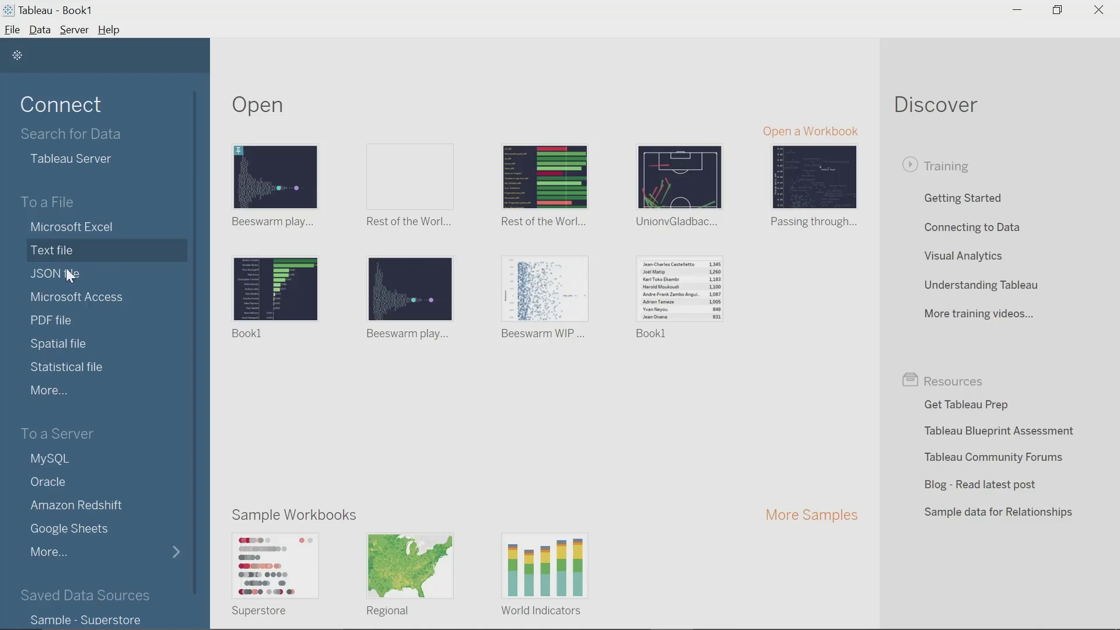
click(68, 229)
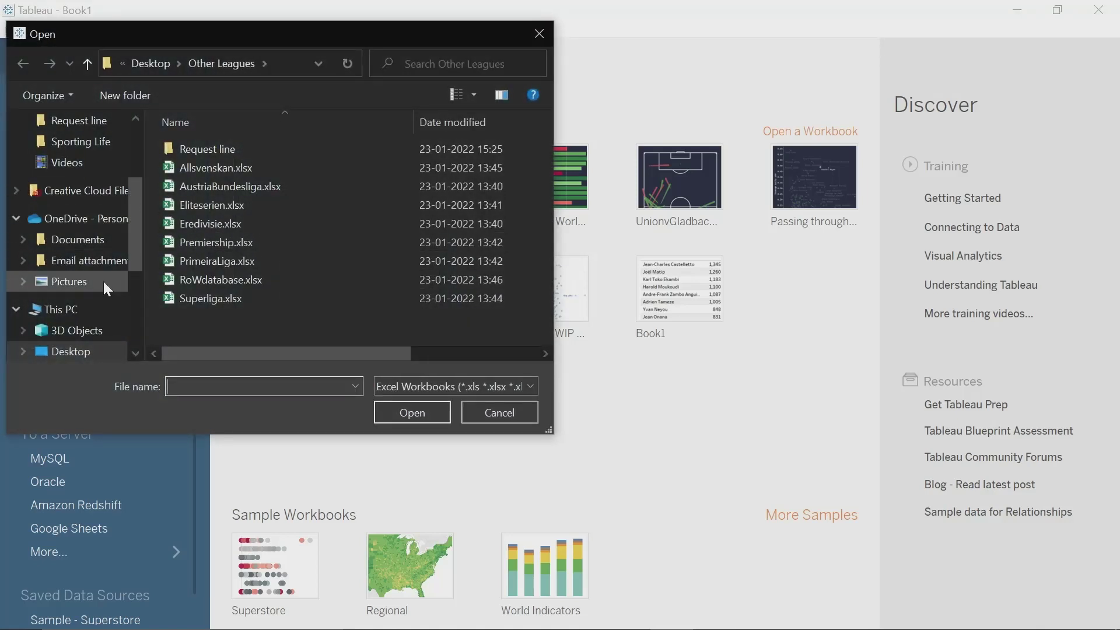
click(87, 352)
scroll(299, 242, down, 2)
scroll(299, 241, down, 5)
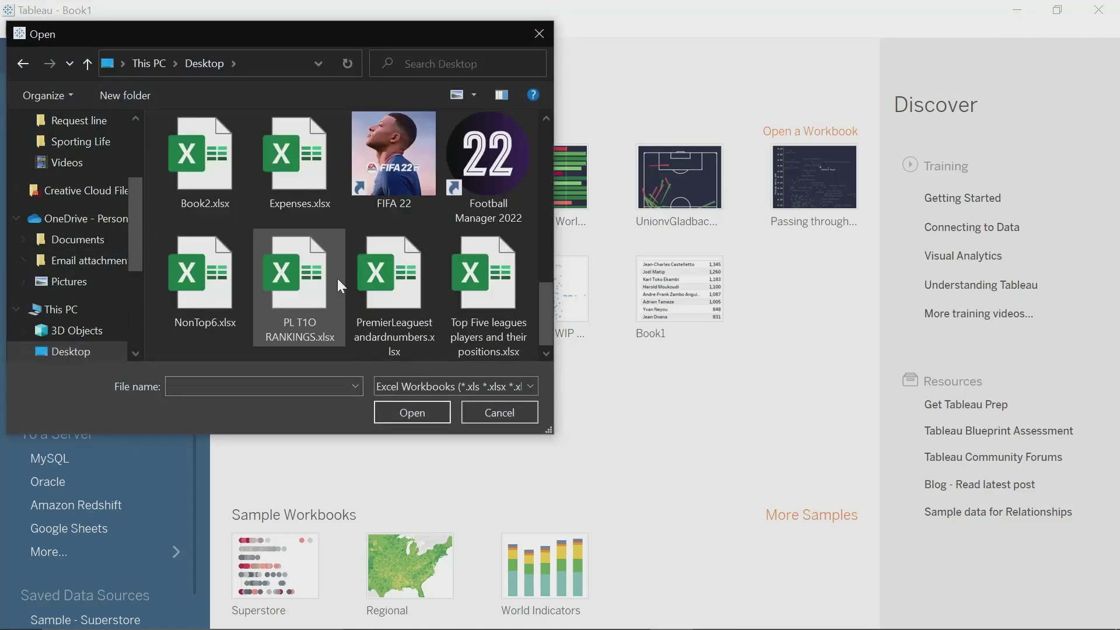
click(392, 298)
double_click(393, 299)
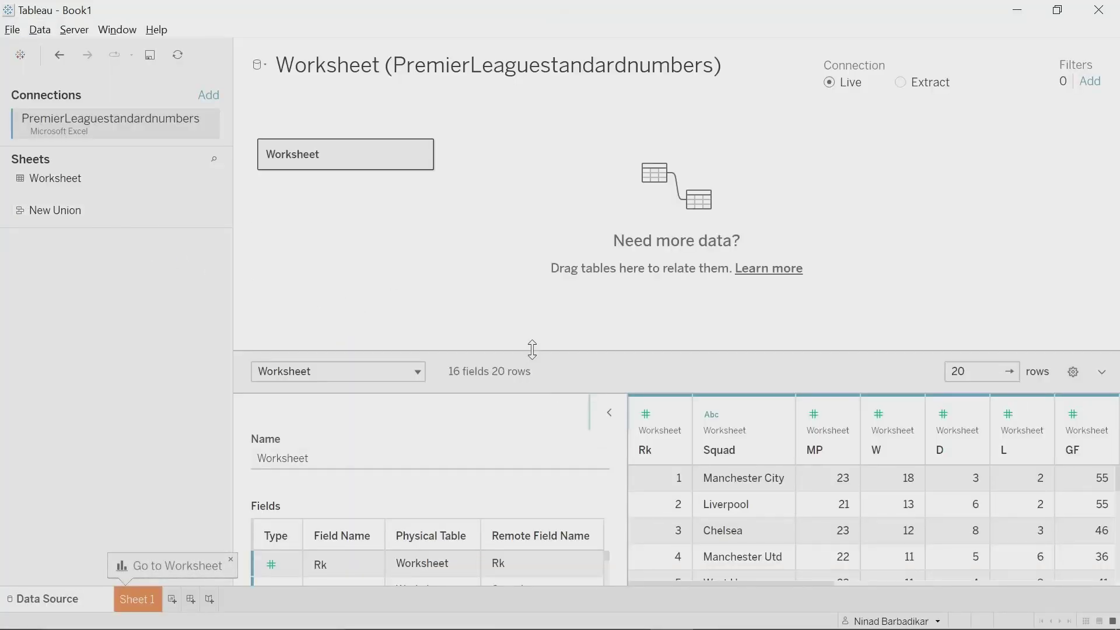
Enlarge the data source preview, review the imported columns from Rk to Attendance, and shrink the preview again.
drag(532, 349, 550, 210)
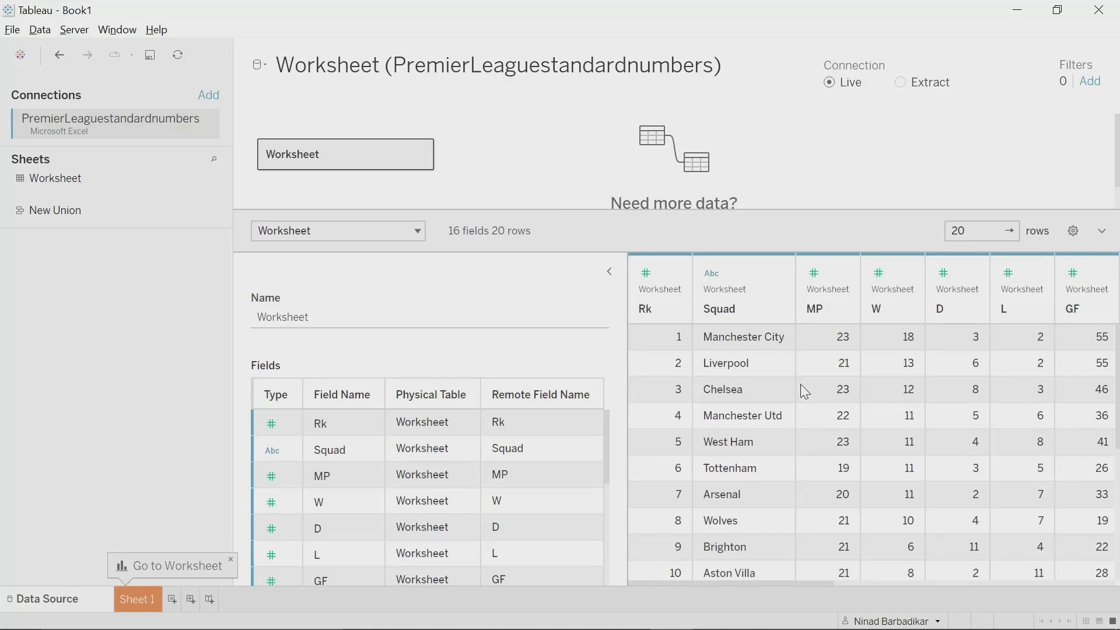
scroll(805, 391, right, 2)
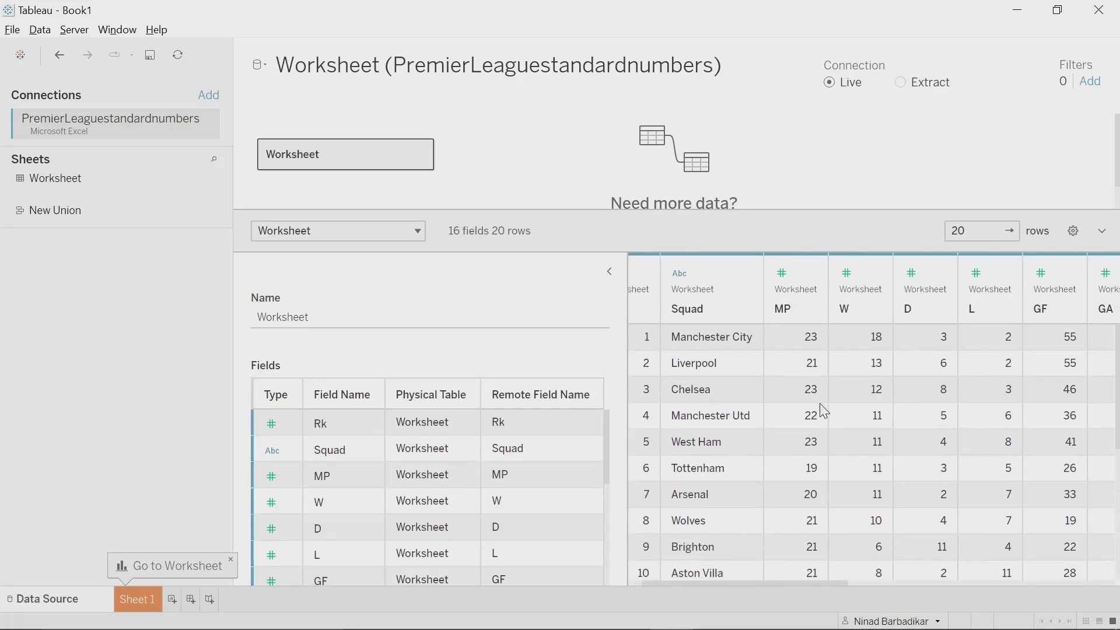
scroll(816, 408, right, 10)
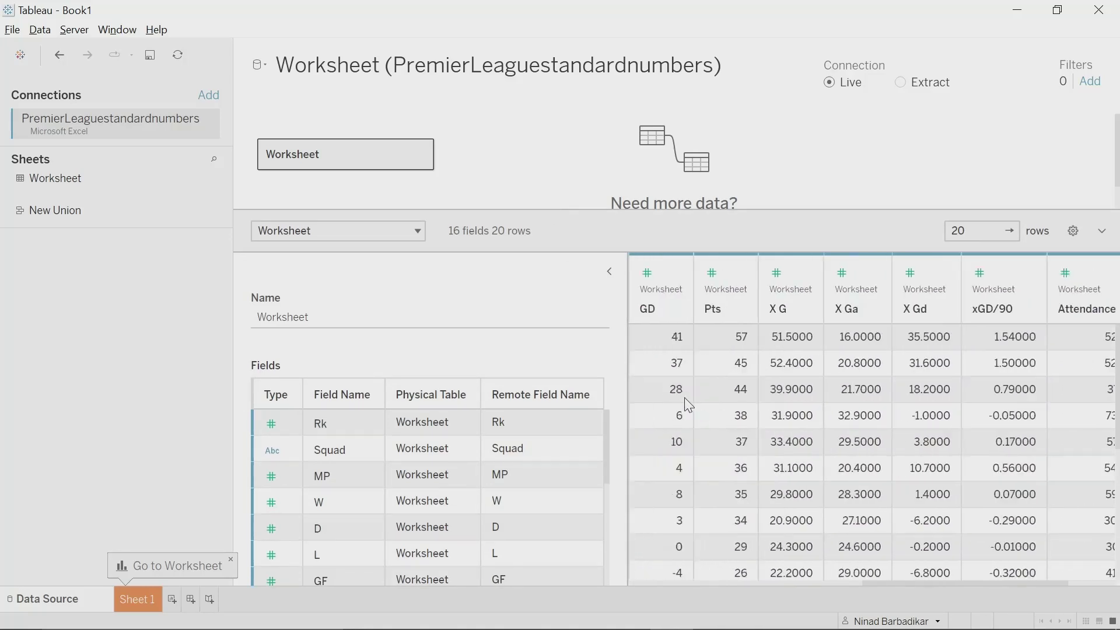
scroll(688, 404, left, 12)
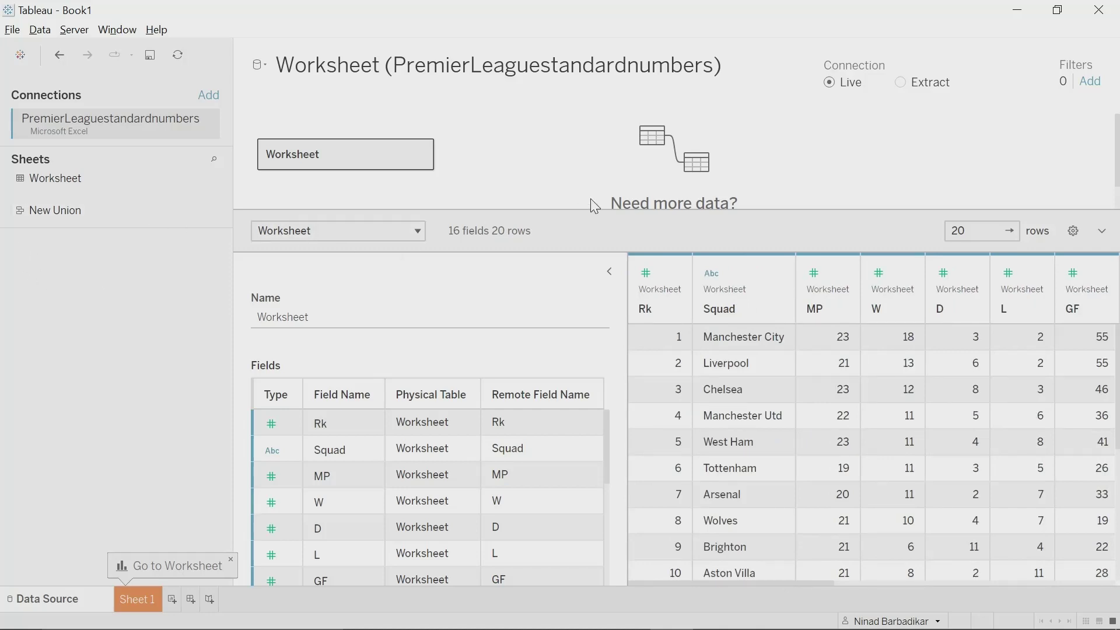
drag(580, 212, 580, 318)
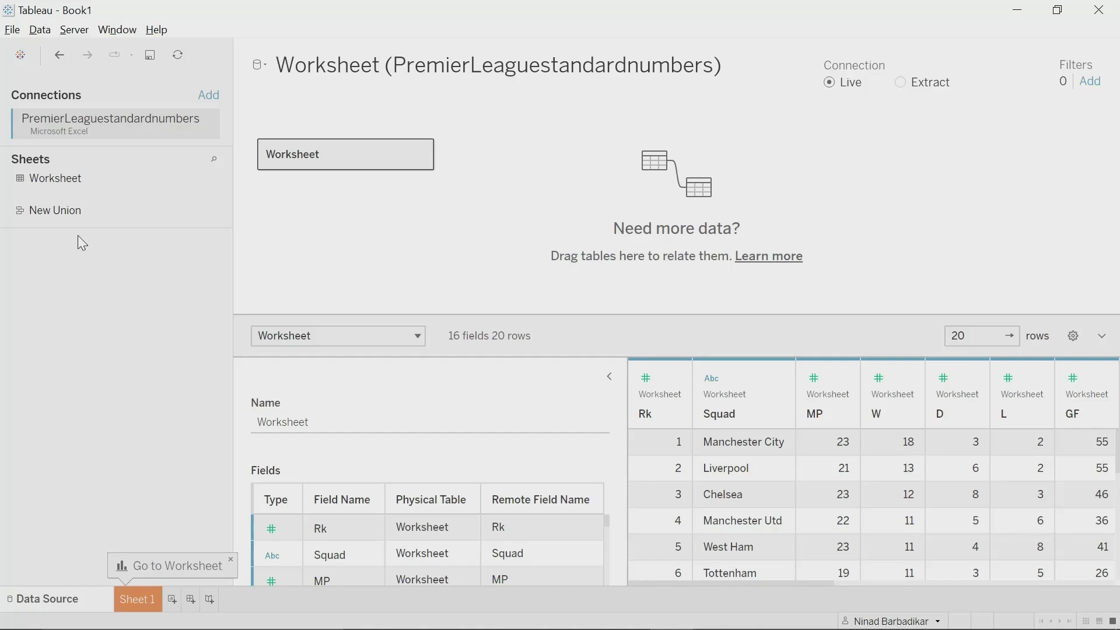
Go to Sheet 1 from the data source page, keeping the sheet's name.
click(135, 600)
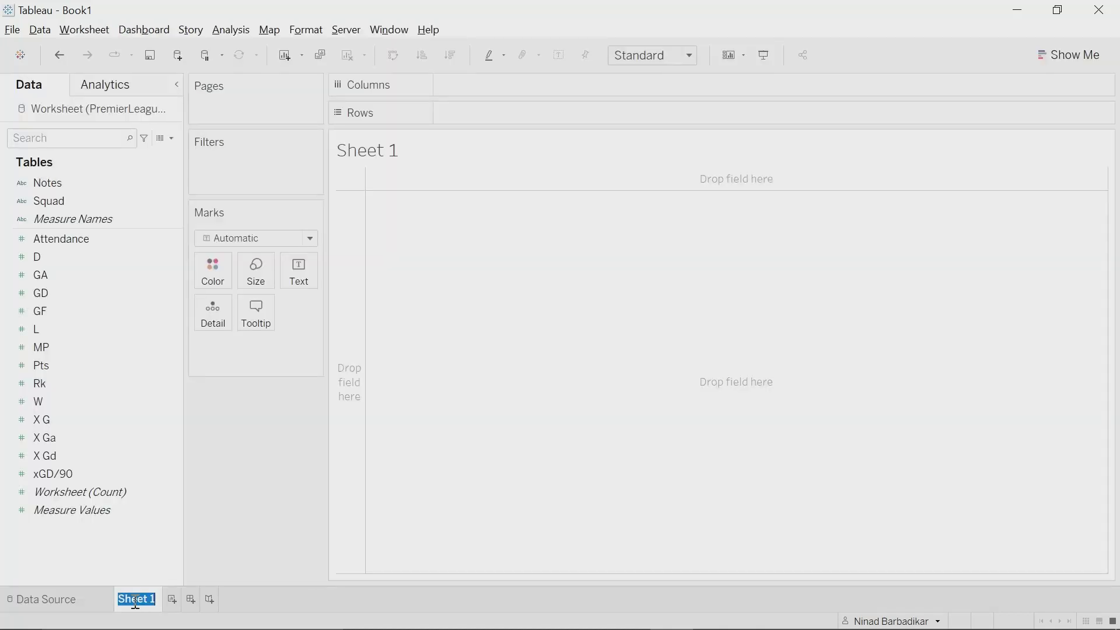
key(Return)
right_click(142, 604)
click(135, 604)
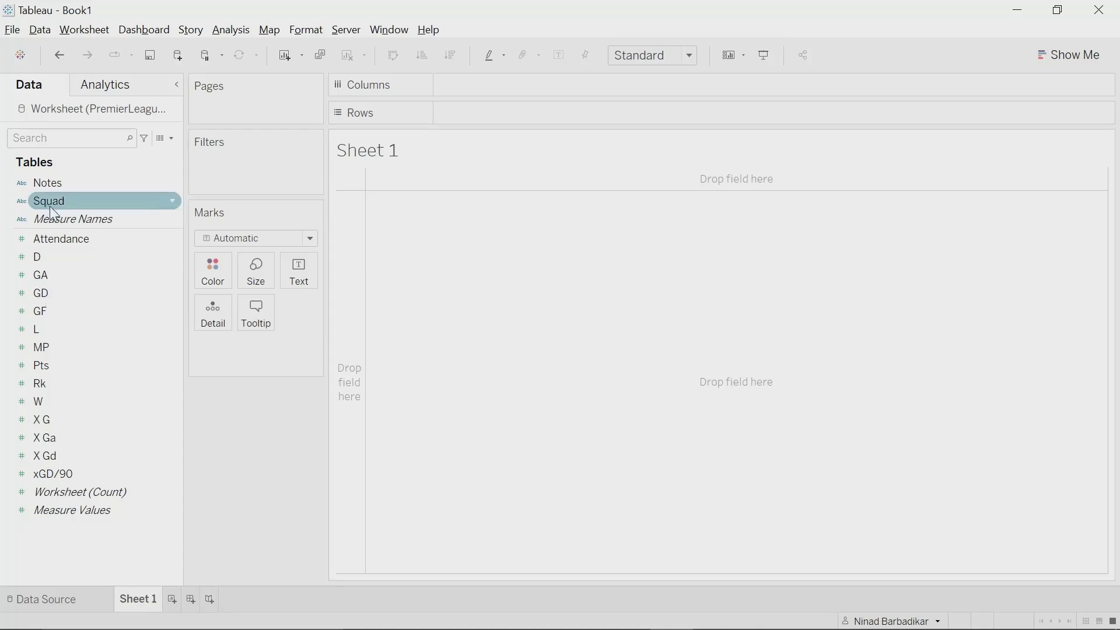
double_click(57, 419)
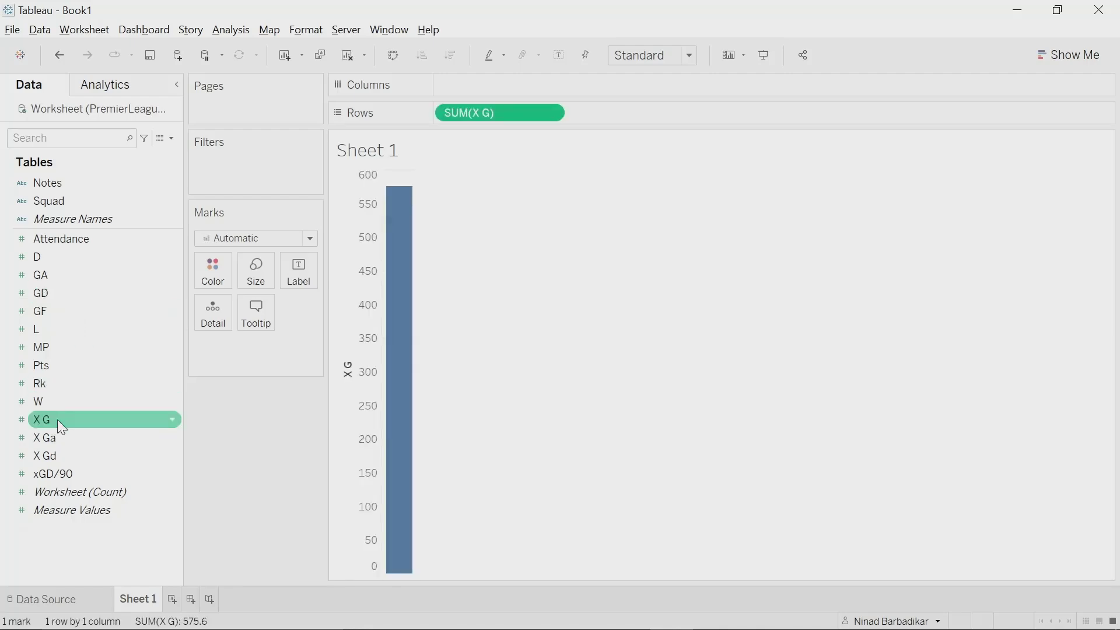
key(ctrl+z)
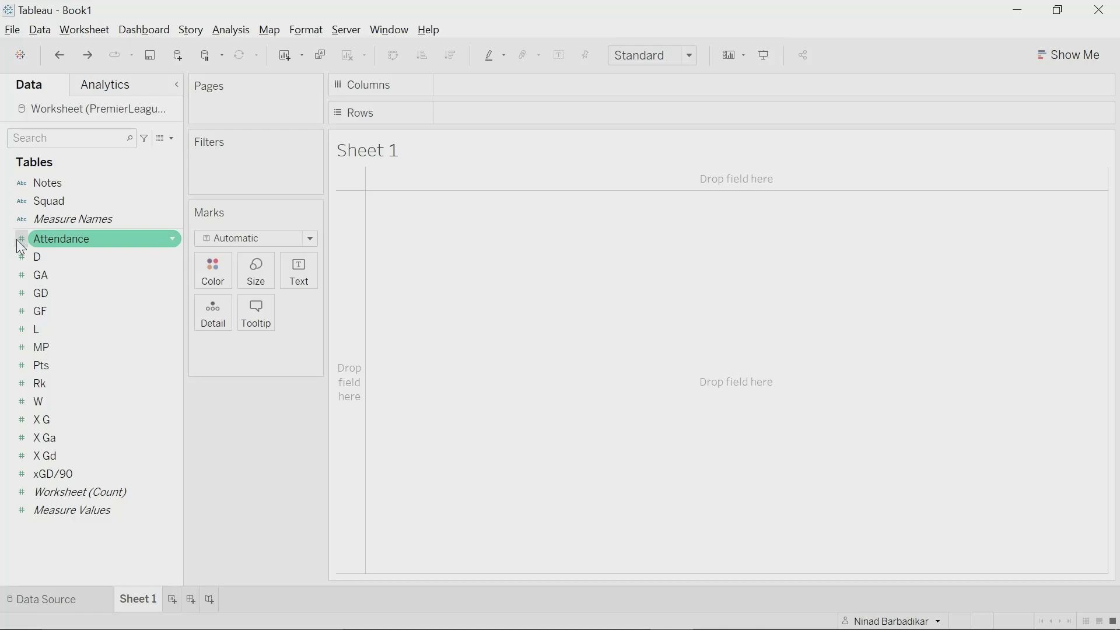
click(23, 287)
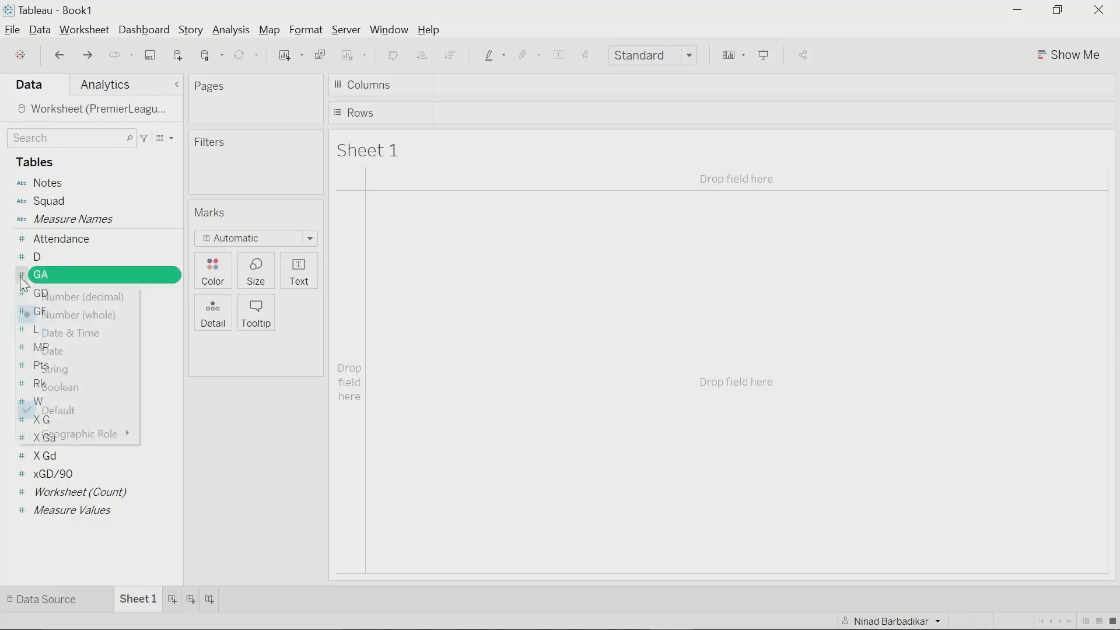
click(23, 284)
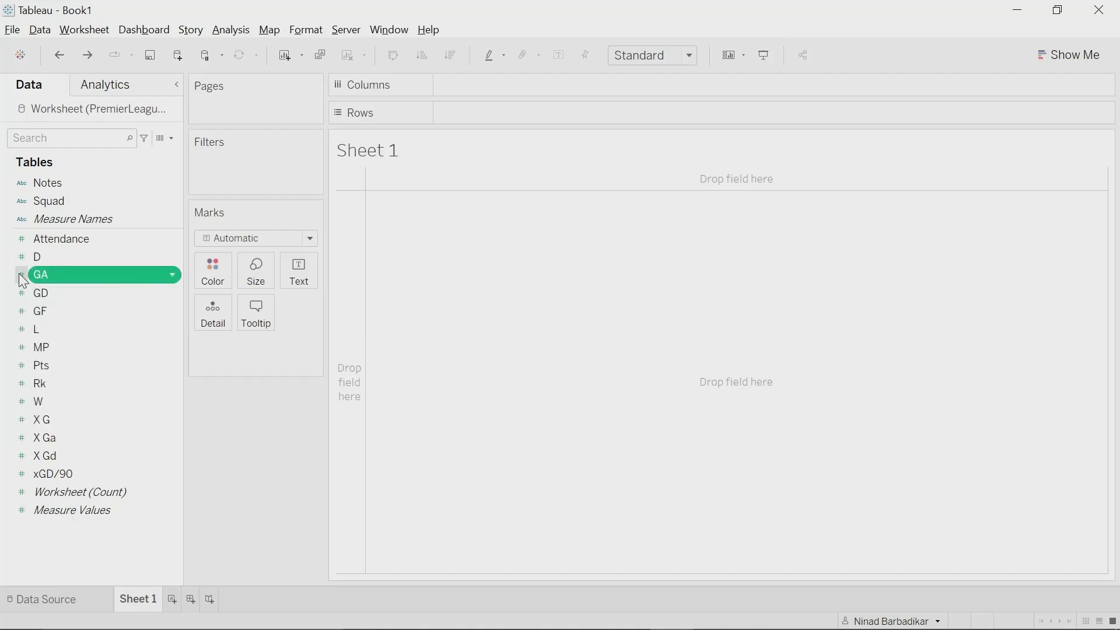
ctrl+click(60, 220)
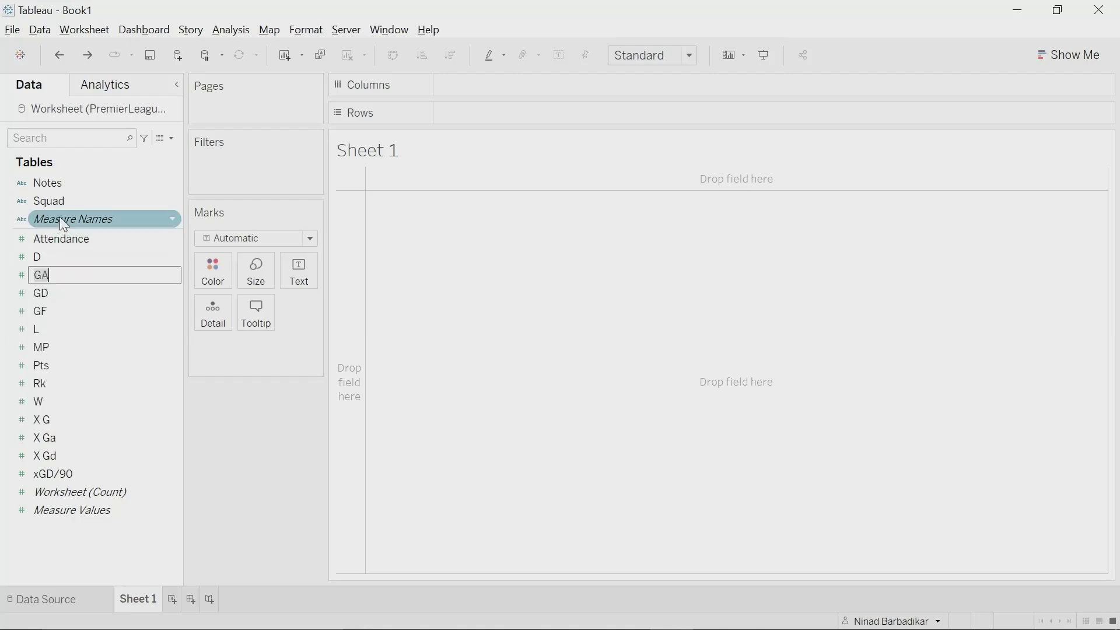
click(21, 220)
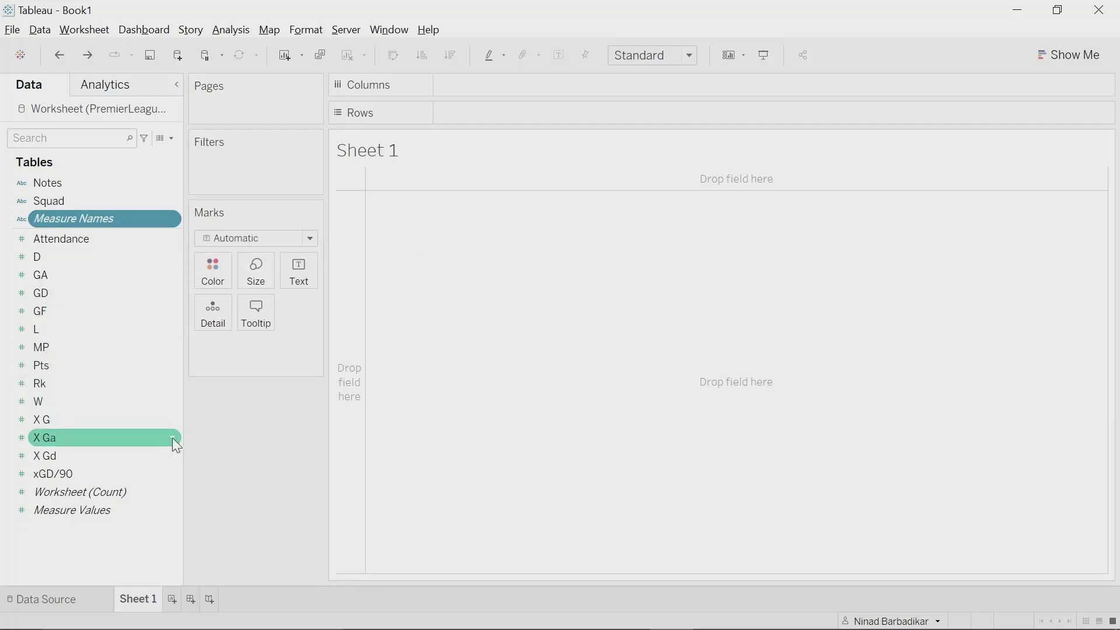
click(172, 438)
click(220, 481)
Place the X G measure on Columns in Sheet 1.
click(34, 420)
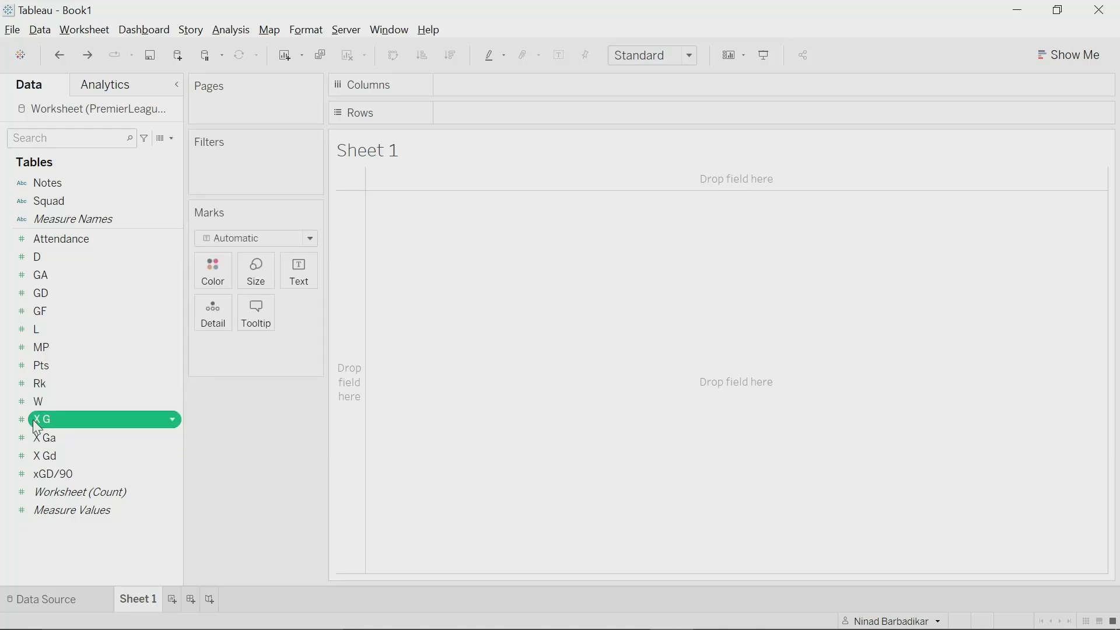
drag(51, 418, 492, 87)
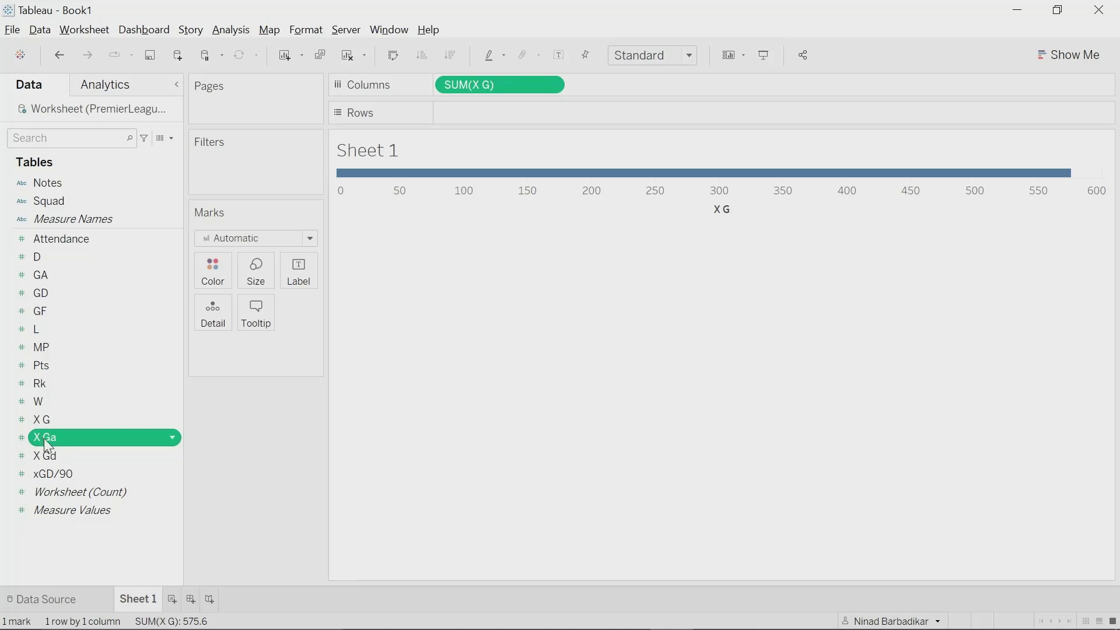
Place the X Ga measure on Rows, and swap the axes so X Ga is on Columns and X G on Rows.
drag(45, 443, 474, 118)
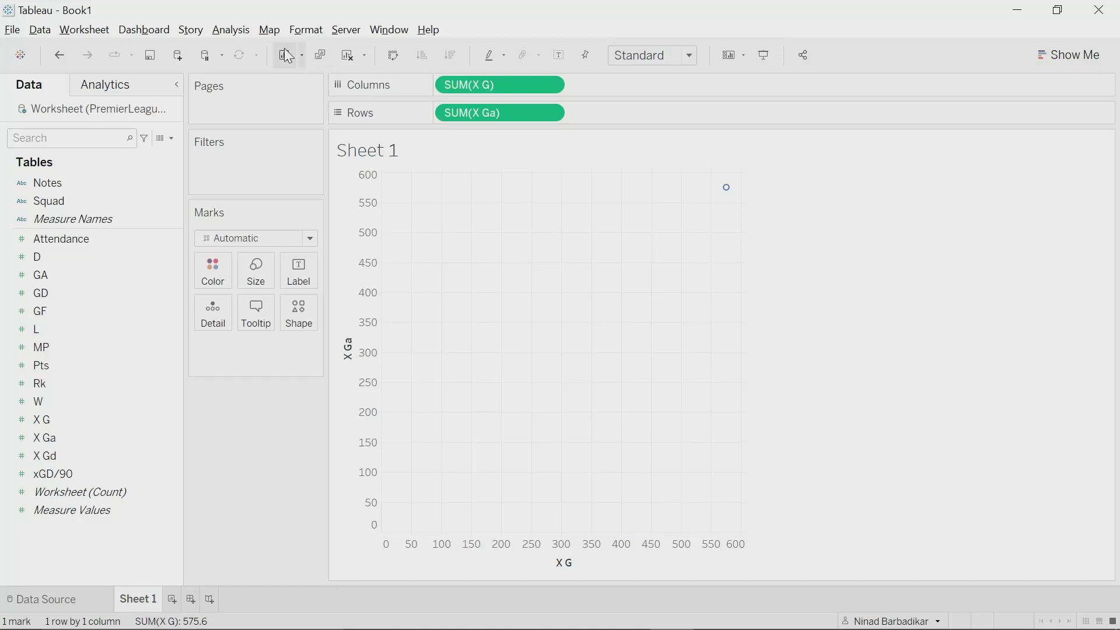
click(393, 57)
key(ctrl+w)
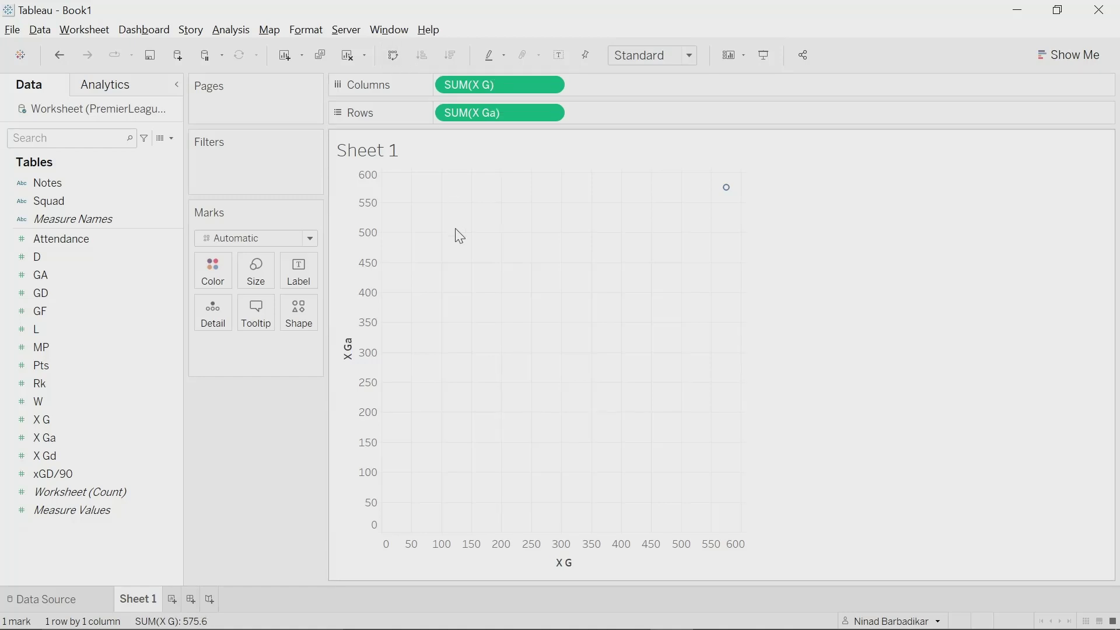
key(ctrl+w)
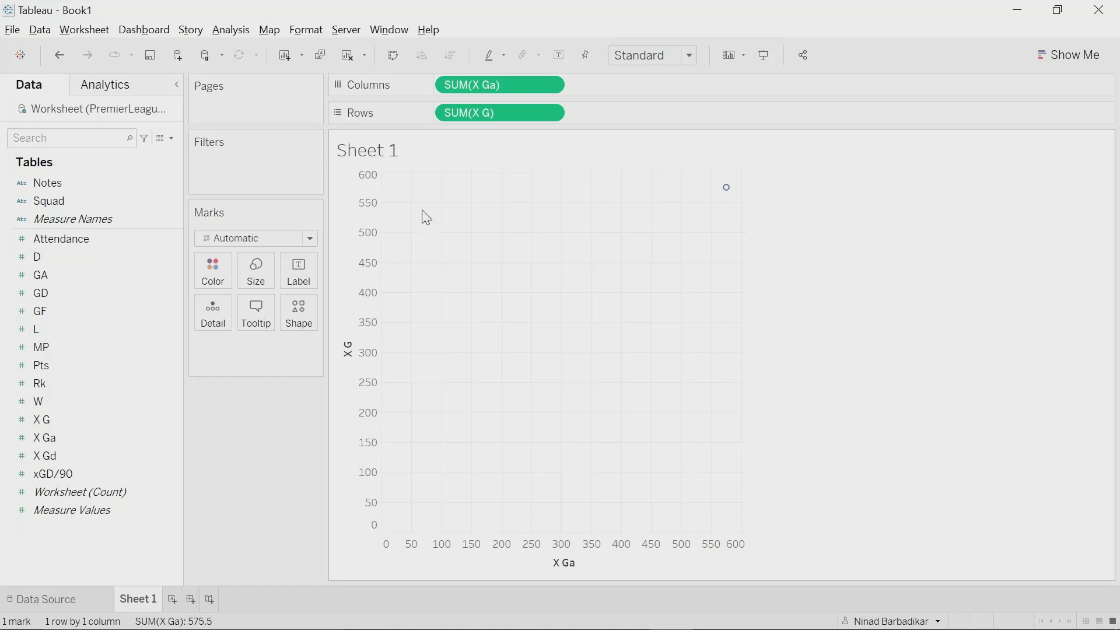
Add the Squad dimension to the marks' Detail to plot one point per squad, and inspect individual points.
click(77, 203)
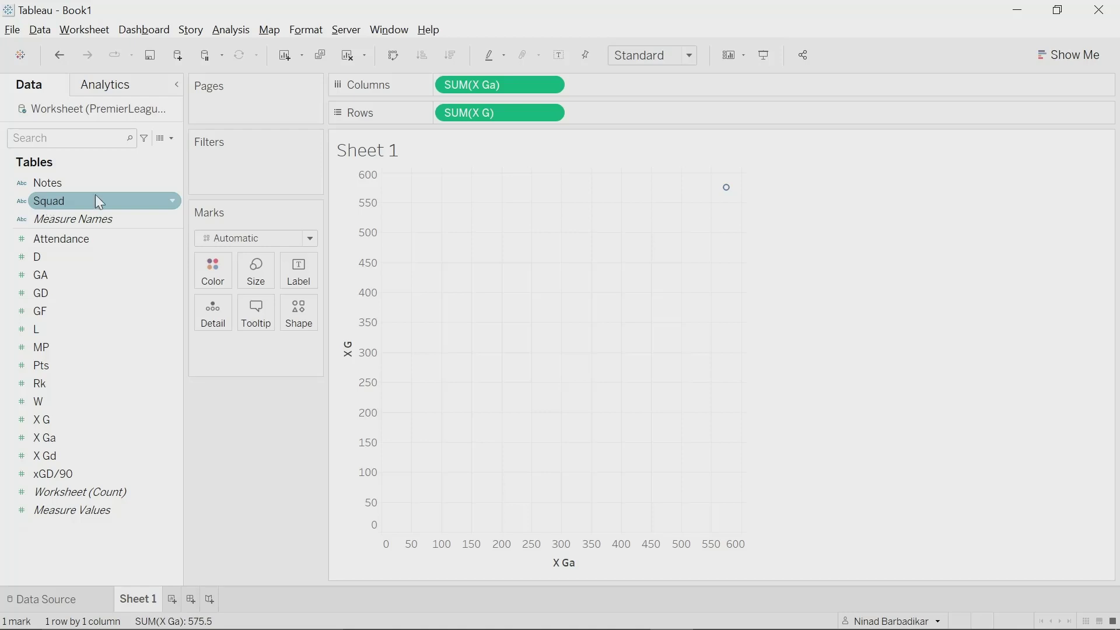
mouse_move(732, 198)
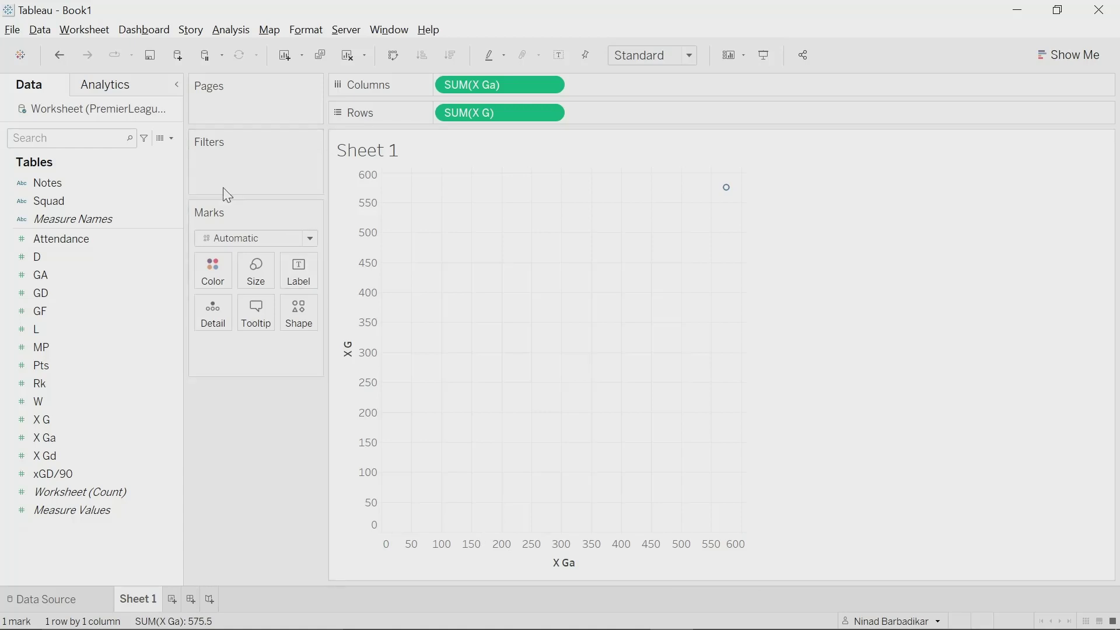
click(67, 201)
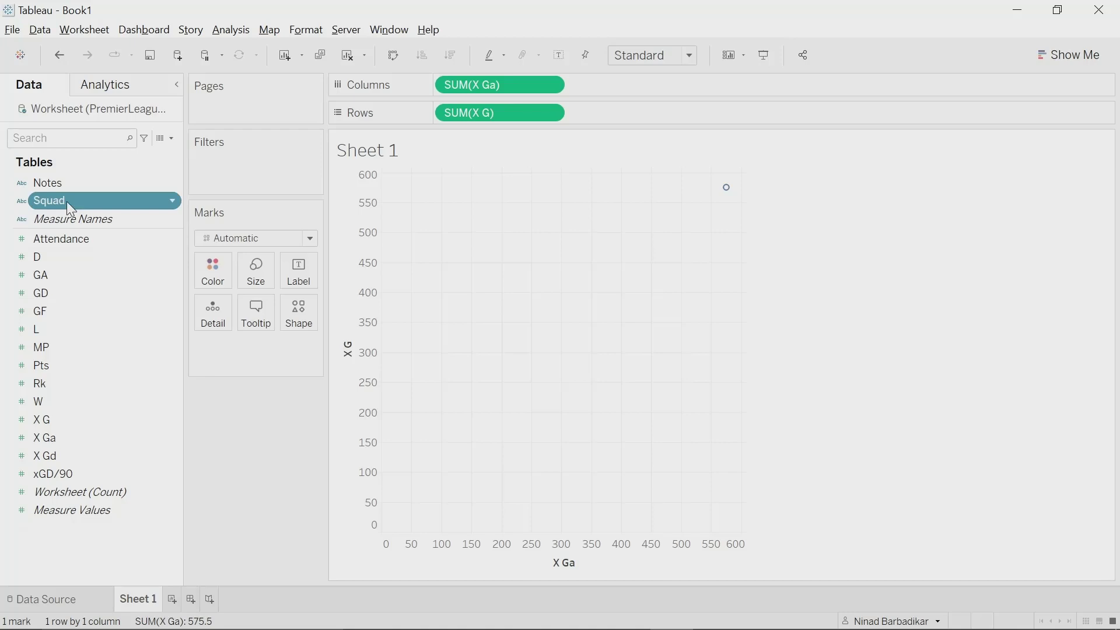
drag(66, 201, 80, 240)
drag(85, 204, 207, 328)
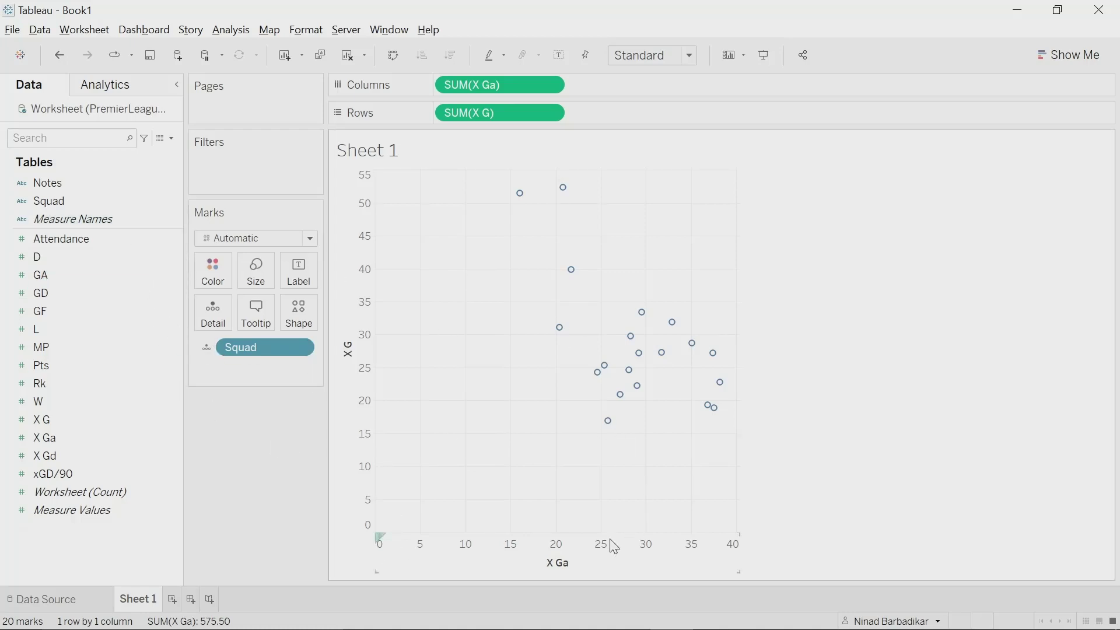
mouse_move(648, 321)
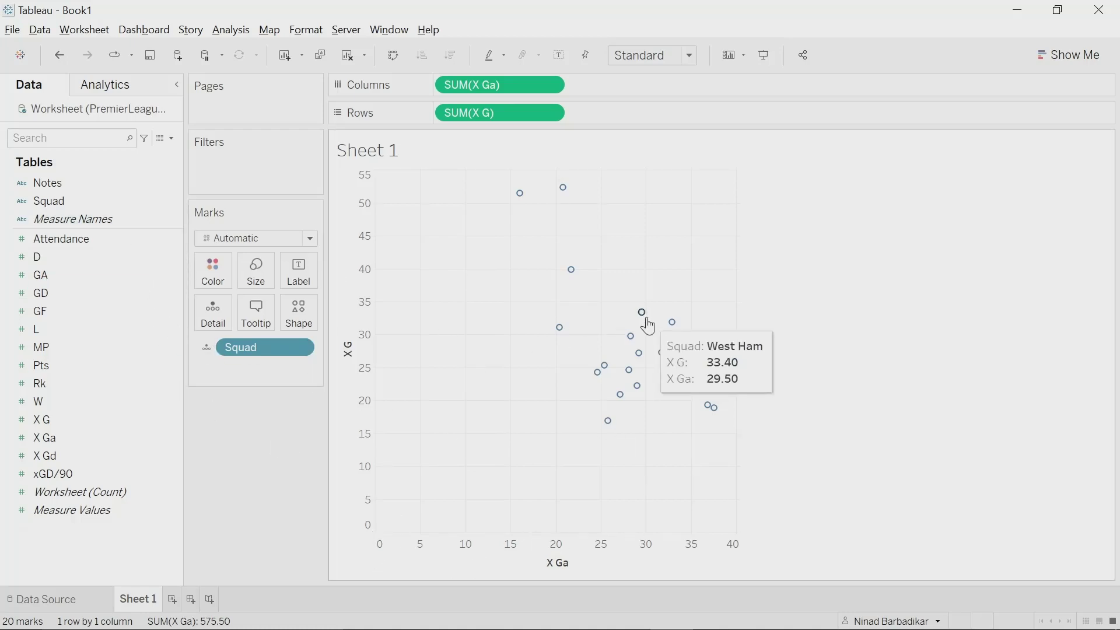
right_click(563, 188)
click(560, 203)
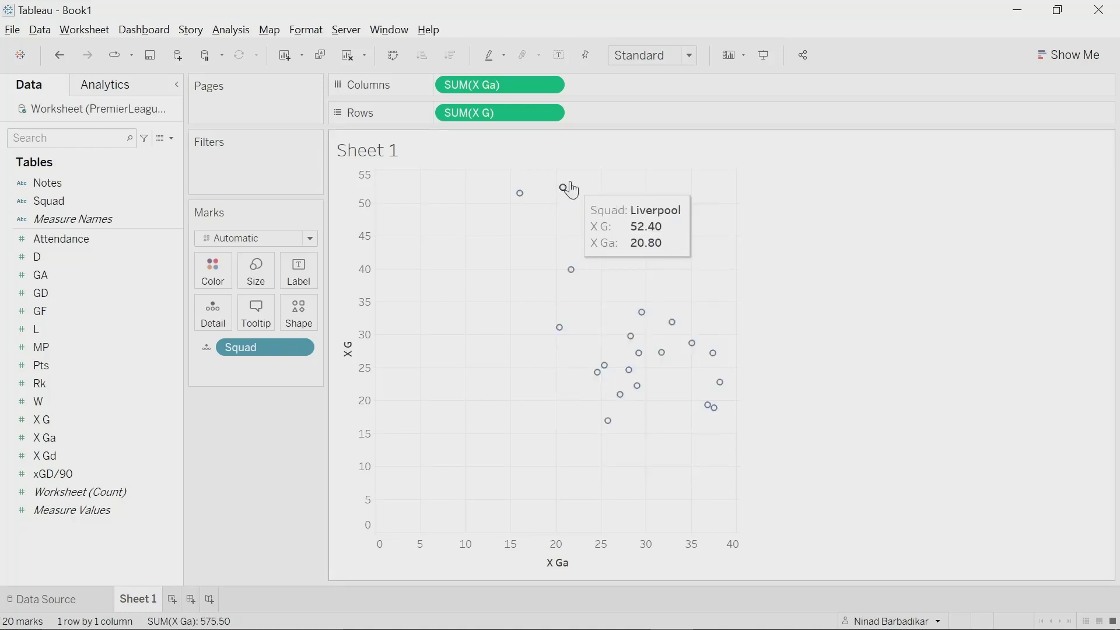
mouse_move(514, 196)
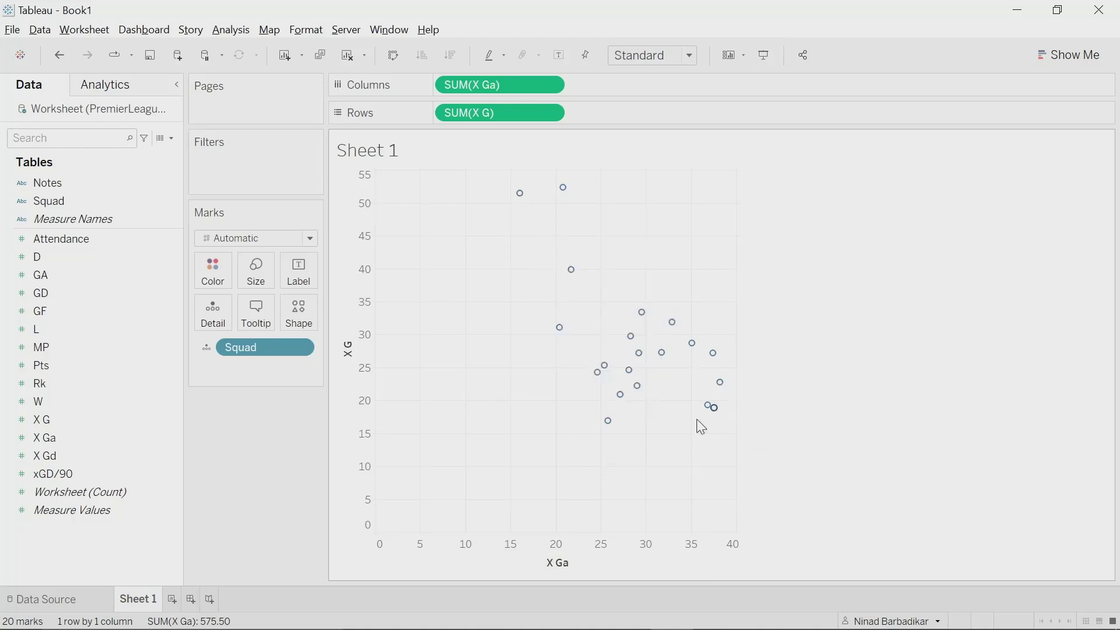
mouse_move(713, 357)
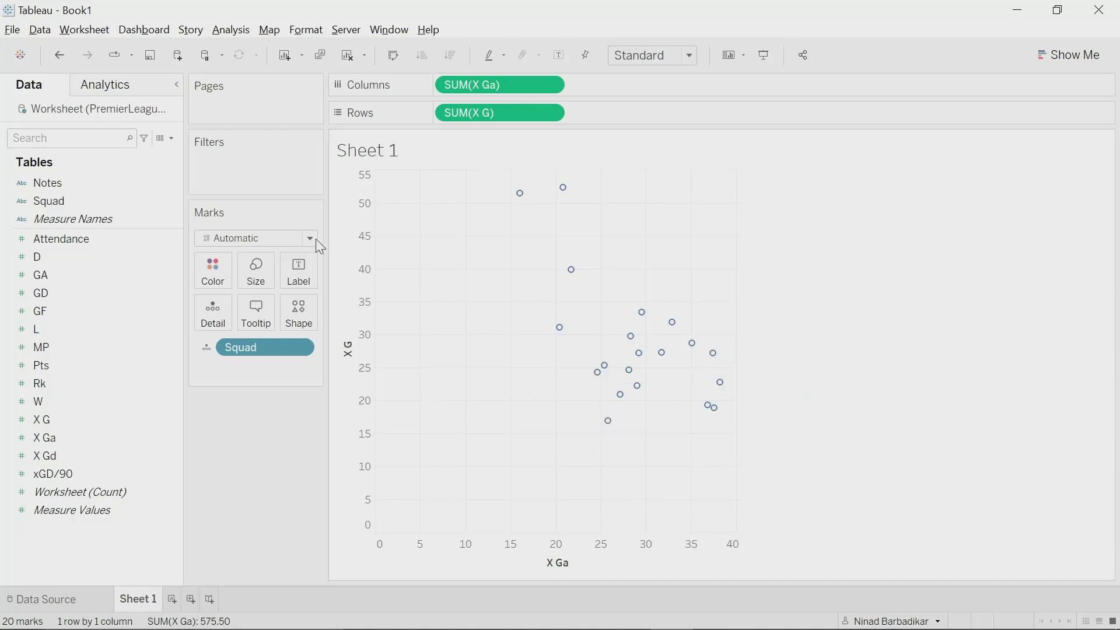
Label the scatter-plot marks with the Squad dimension and check several of the labelled points.
click(54, 202)
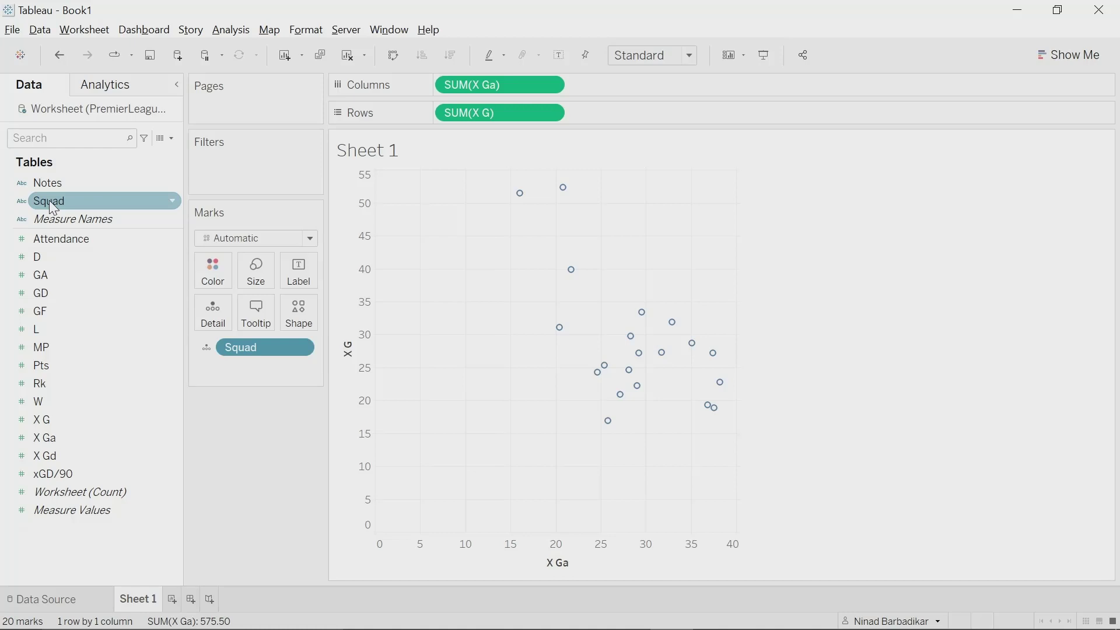
drag(49, 200, 298, 284)
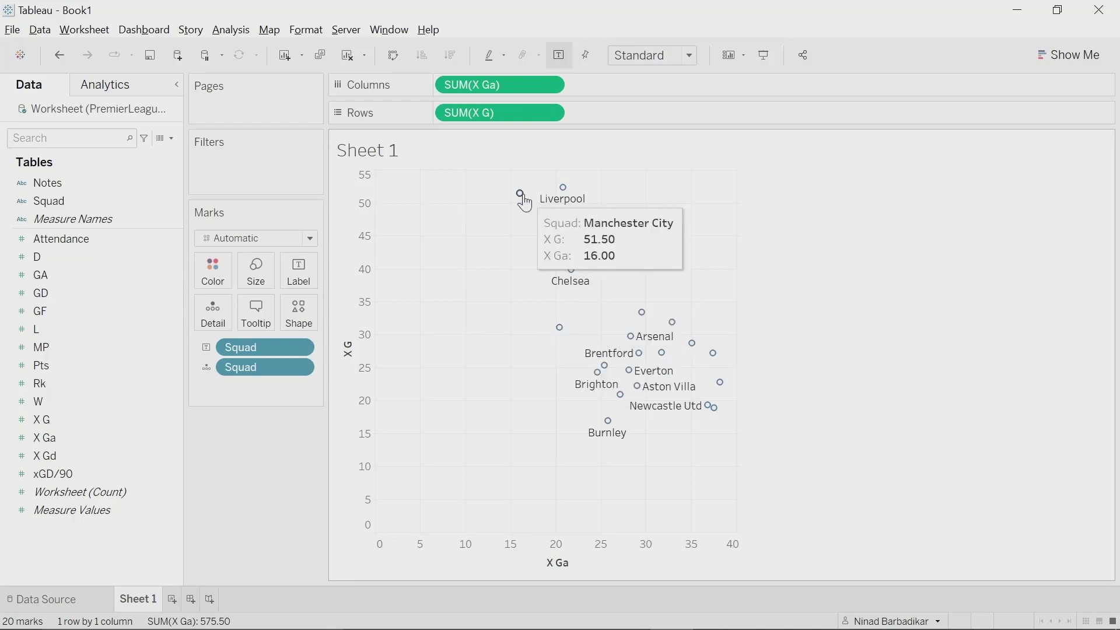
mouse_move(663, 358)
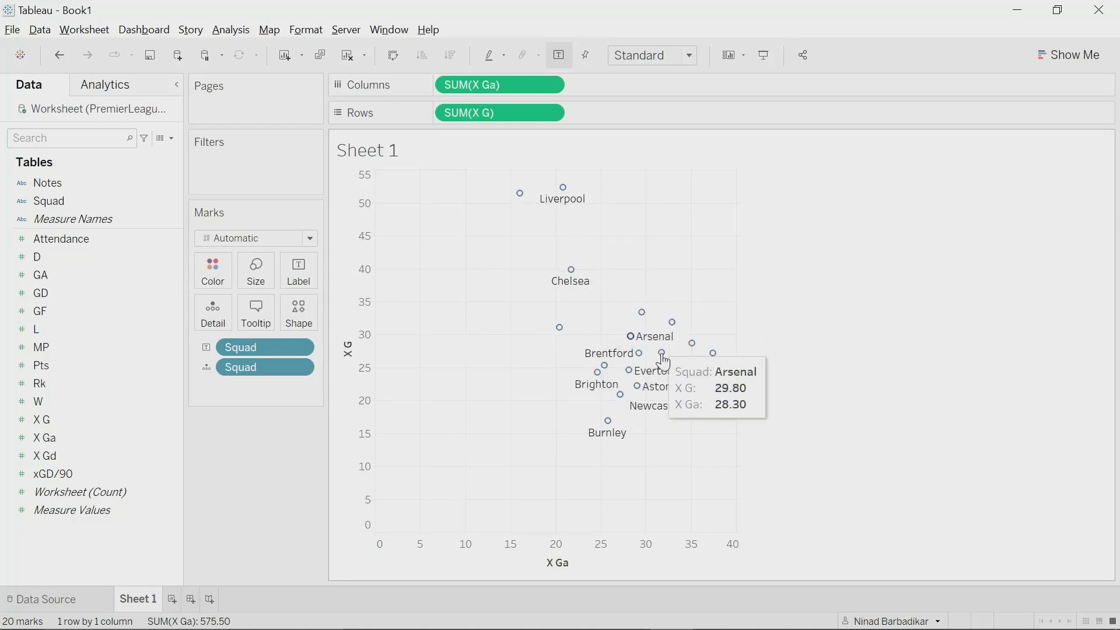
mouse_move(603, 379)
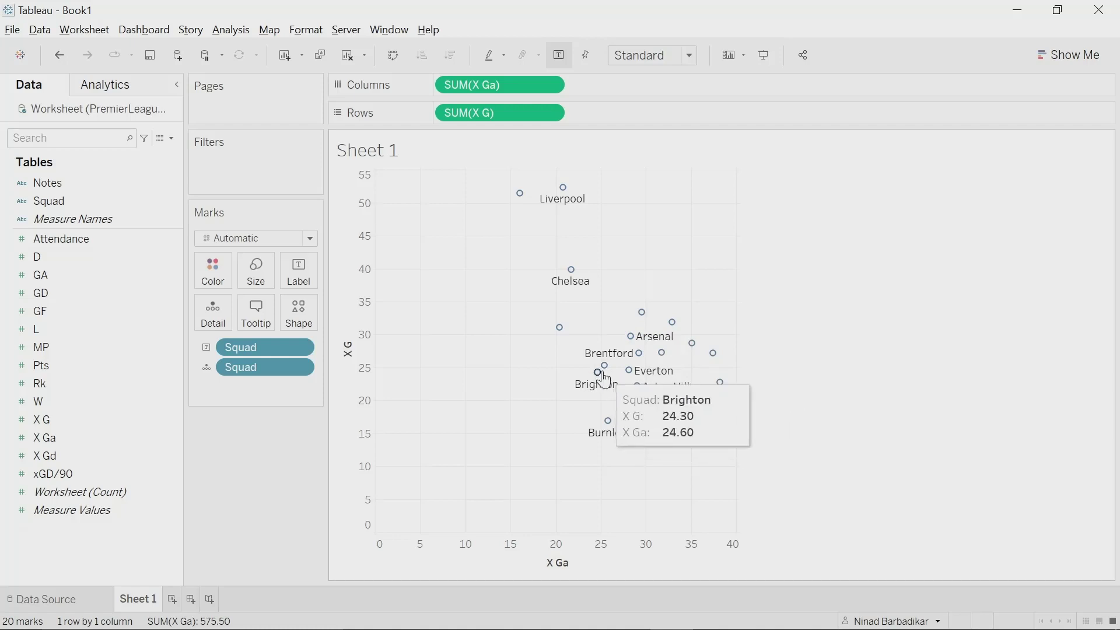
mouse_move(612, 429)
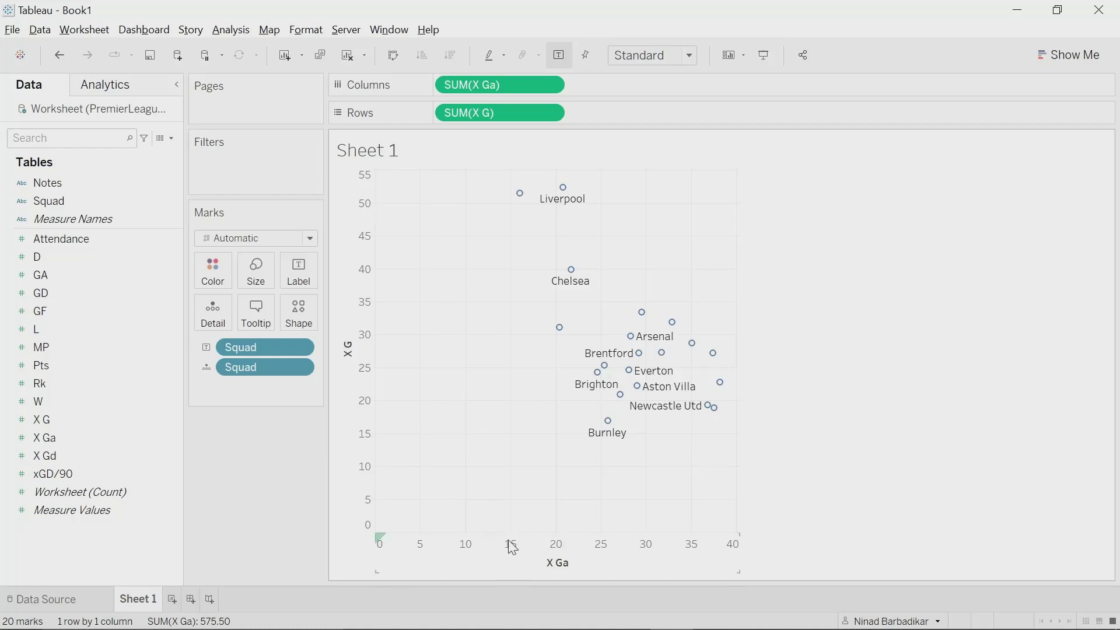
Exclude zero from the automatic range of both the X Ga axis and the X G axis.
double_click(439, 569)
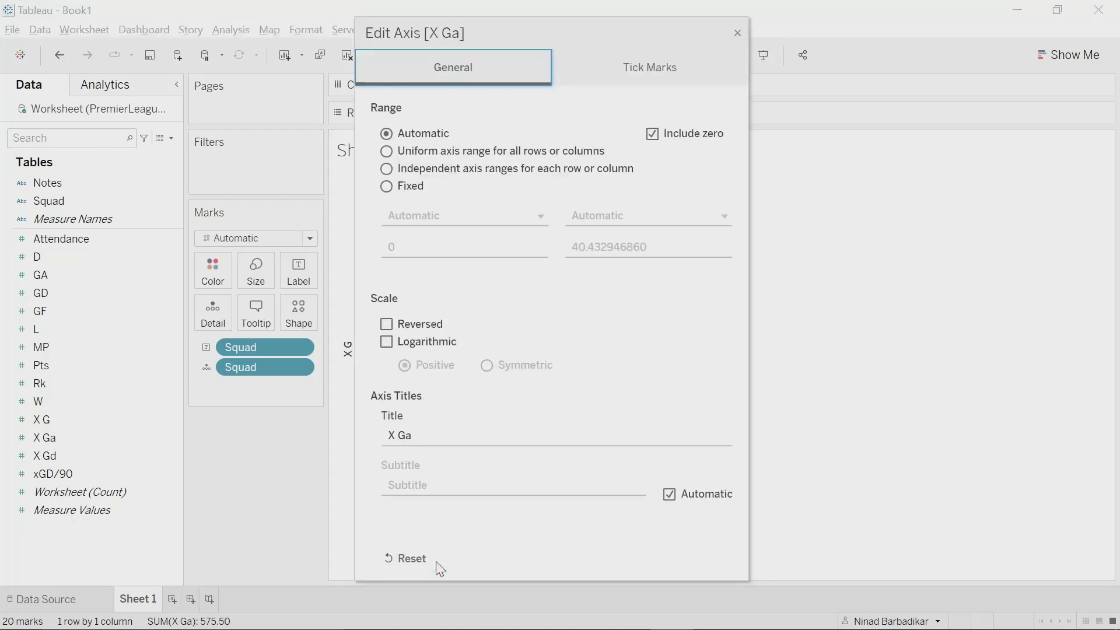
click(435, 561)
double_click(436, 554)
click(653, 137)
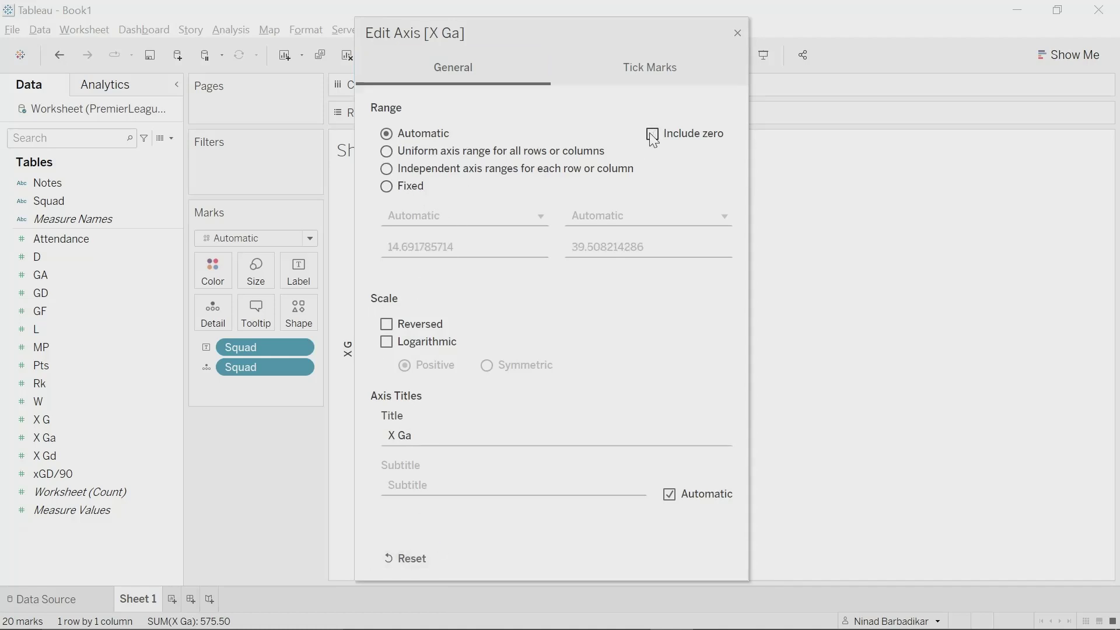
key(Escape)
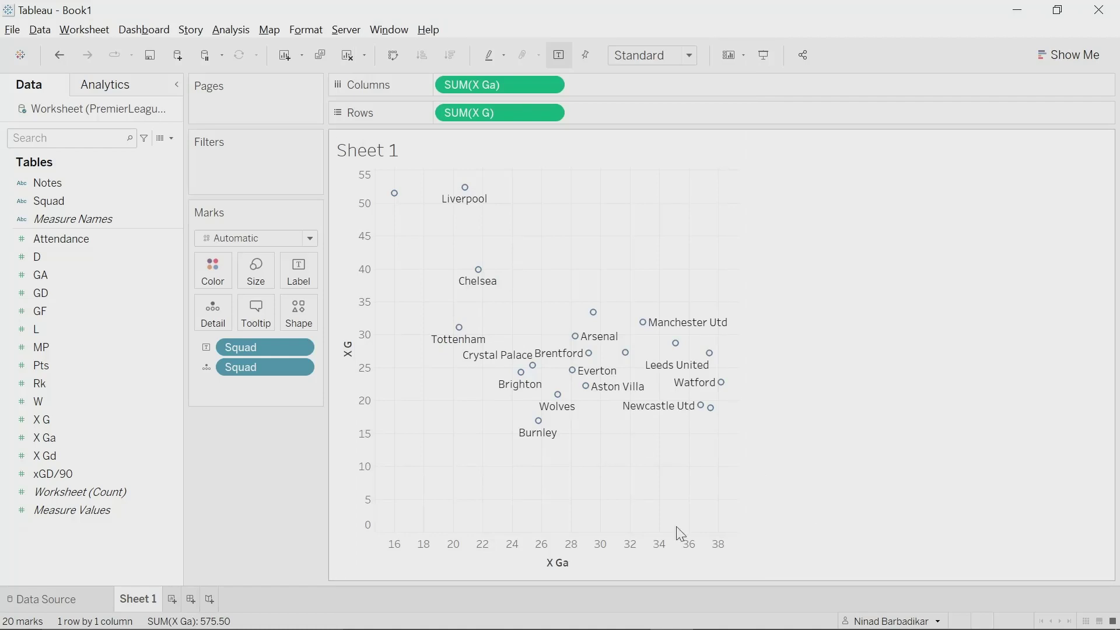
double_click(362, 401)
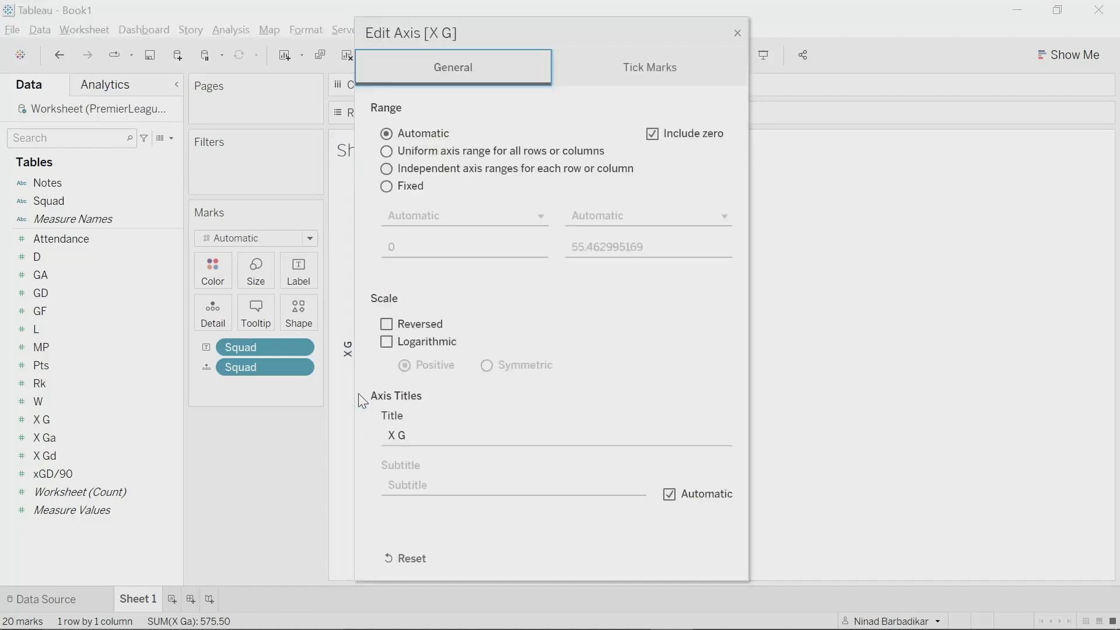
click(668, 140)
key(Escape)
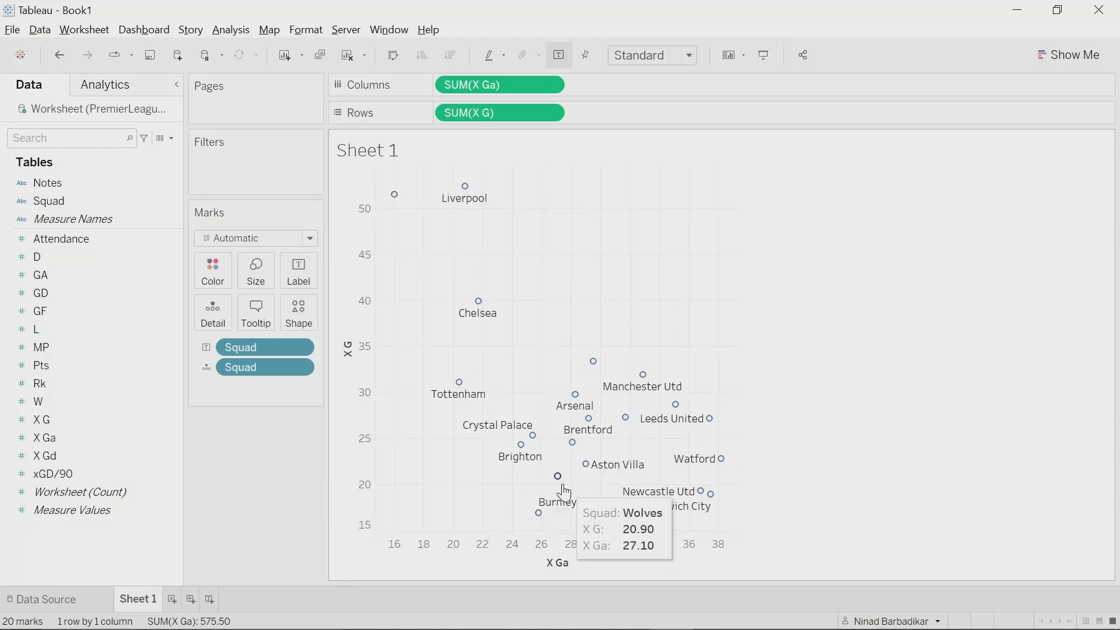
Reposition the Liverpool label to the right of its point and the West Ham label above its point.
click(465, 186)
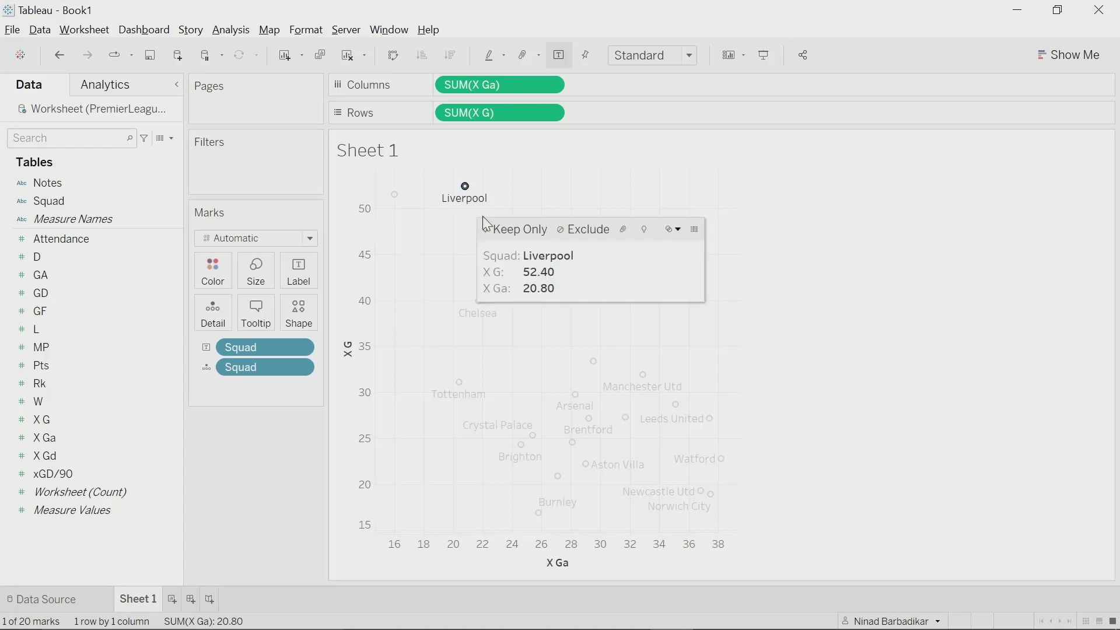
click(467, 218)
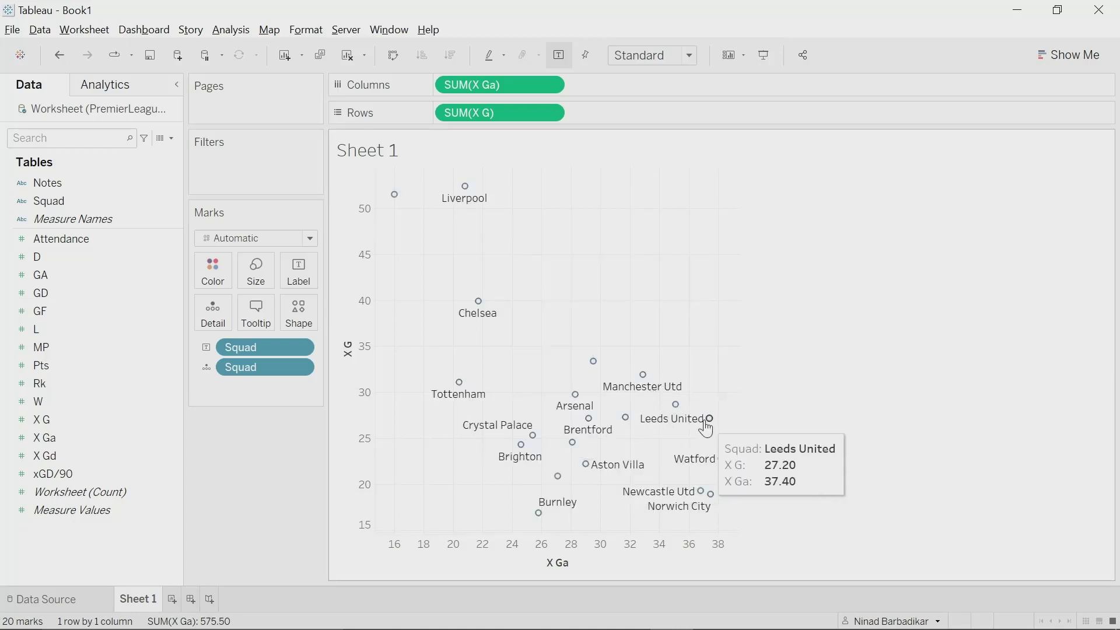
mouse_move(677, 408)
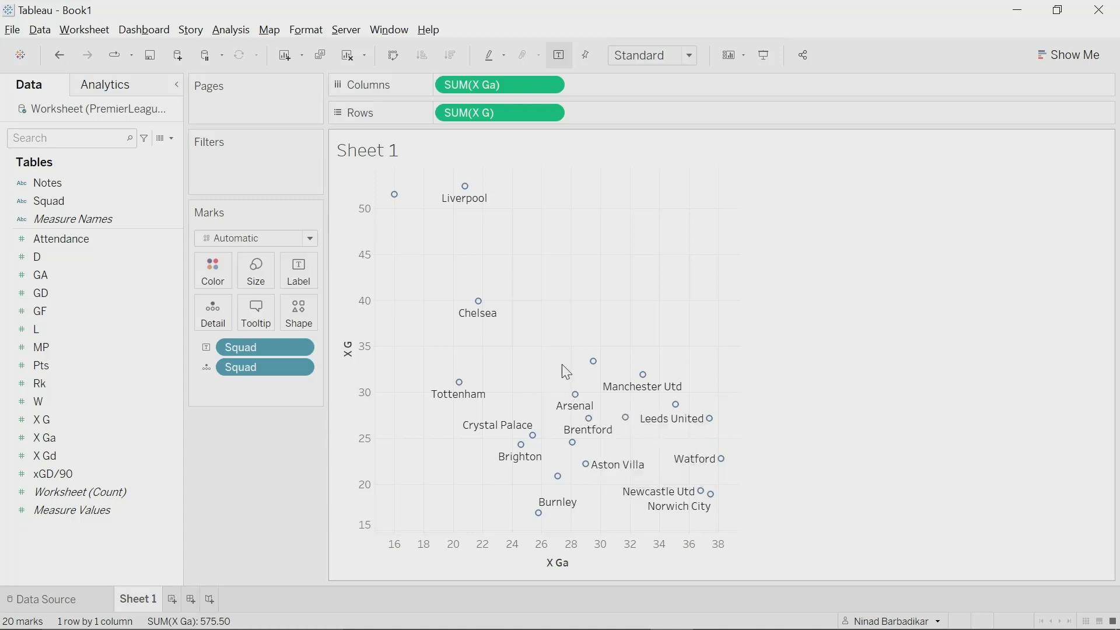
click(464, 187)
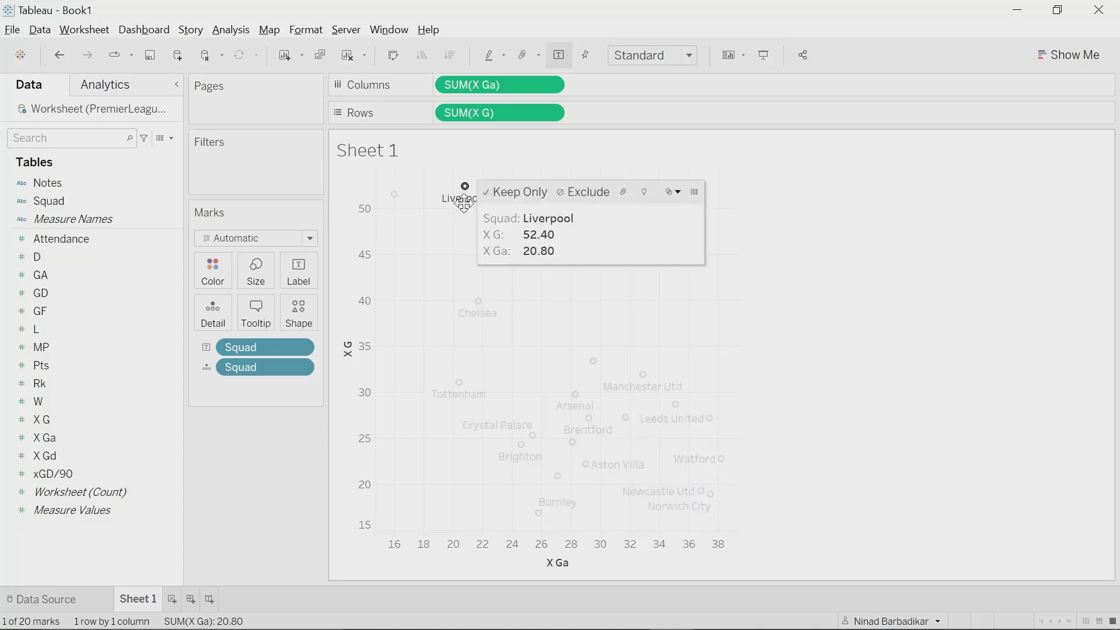
drag(462, 195, 494, 188)
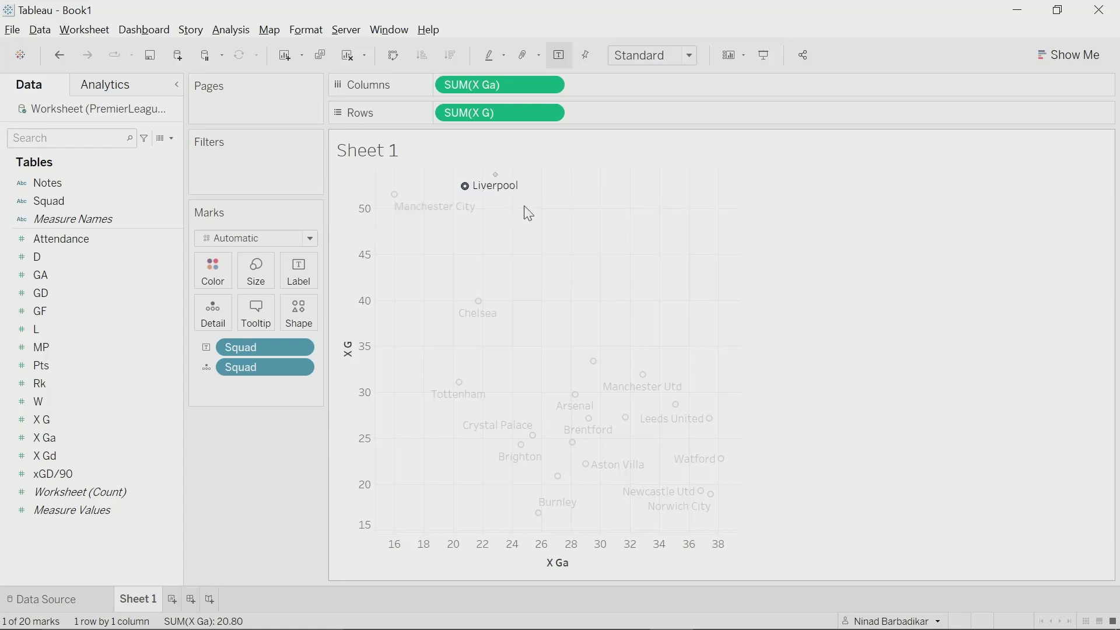
click(525, 212)
click(600, 363)
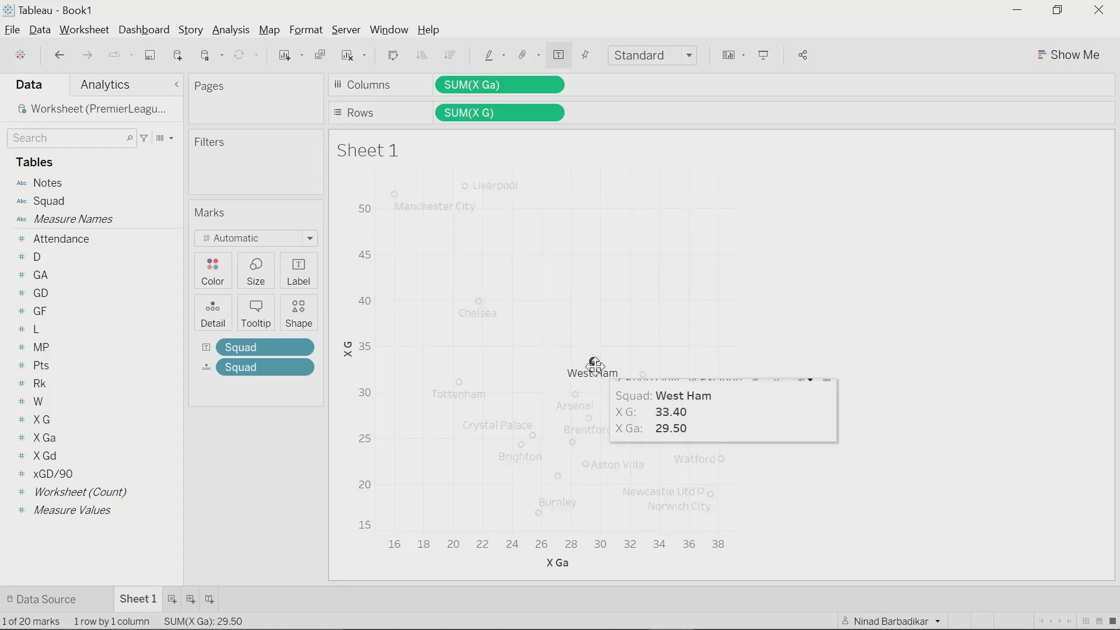
drag(592, 372, 592, 348)
click(627, 357)
Show the Leicester City label above its point and move the Manchester Utd label above its own point.
mouse_move(647, 400)
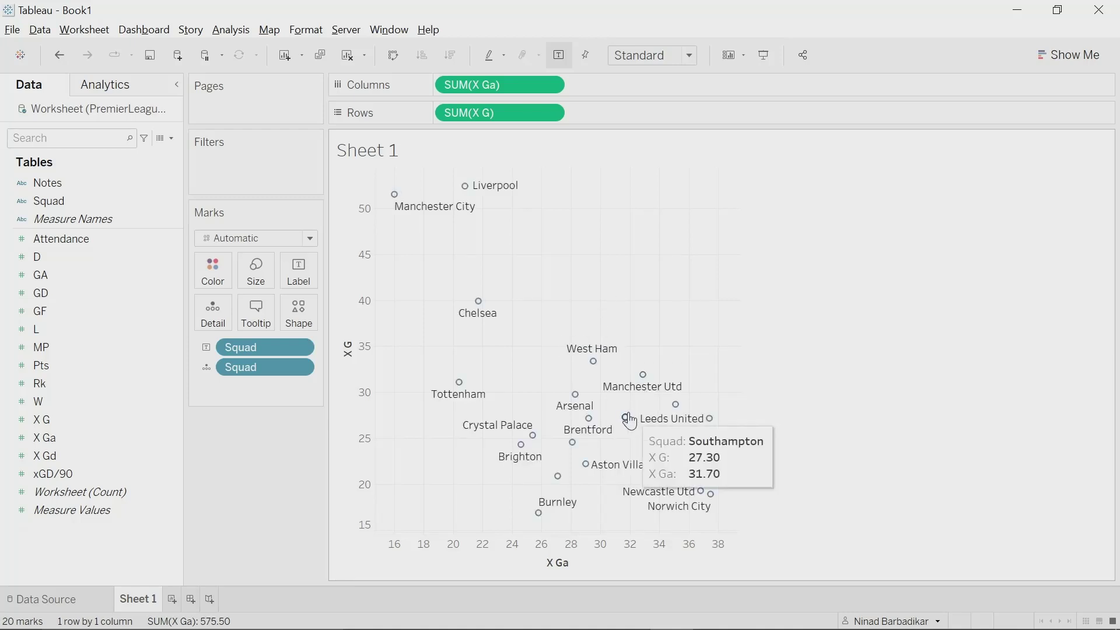
click(676, 404)
drag(671, 419, 671, 363)
click(642, 374)
click(672, 365)
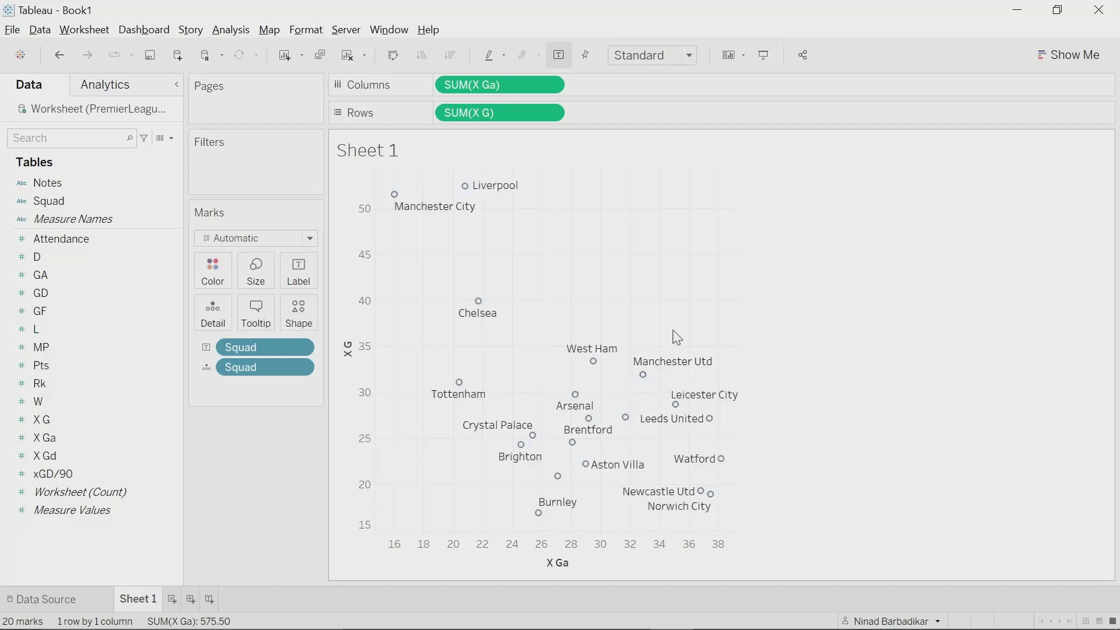
Place the Southampton label above its point and the Arsenal label to the upper left of its point.
click(620, 429)
drag(615, 433, 575, 392)
click(582, 407)
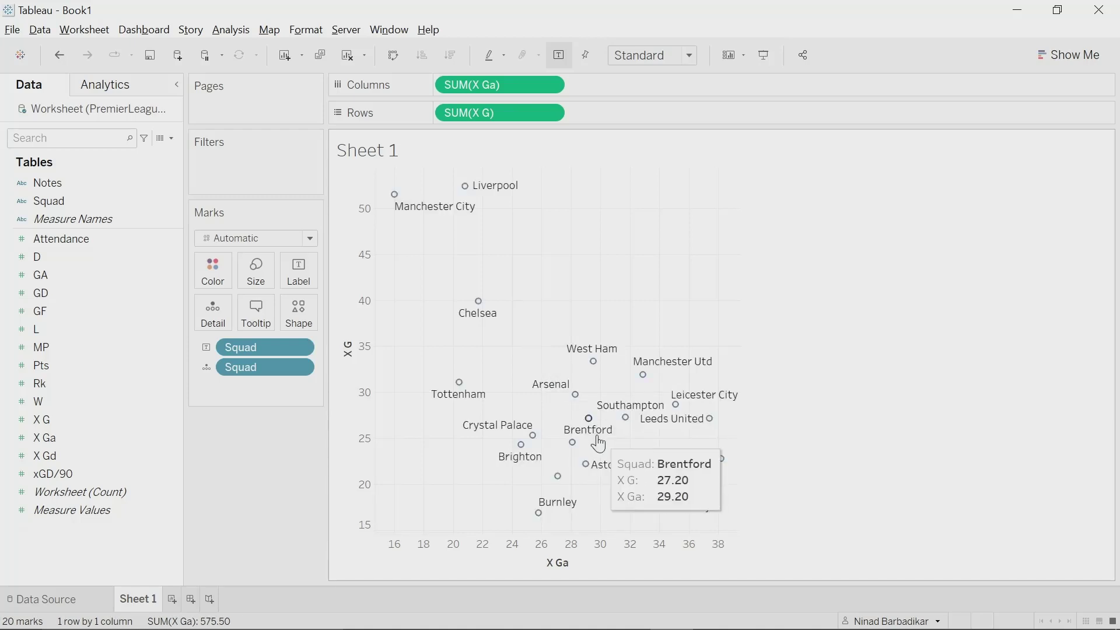
Place the Everton label to the right of its point and the Brentford label to the left of its point.
click(572, 442)
drag(573, 460, 558, 417)
click(618, 344)
click(588, 418)
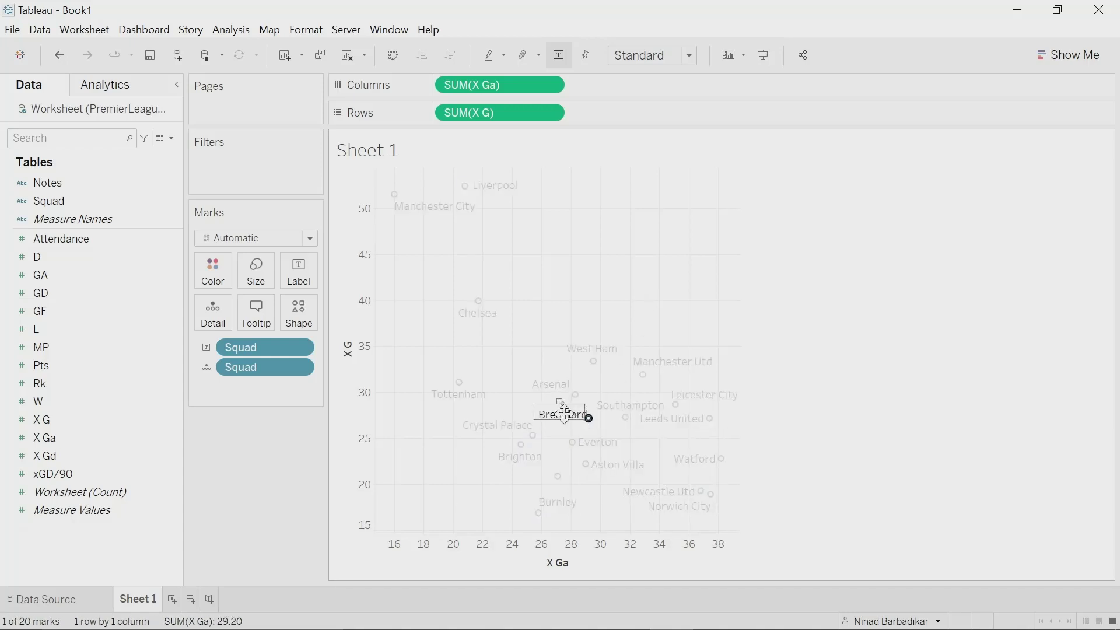
click(708, 292)
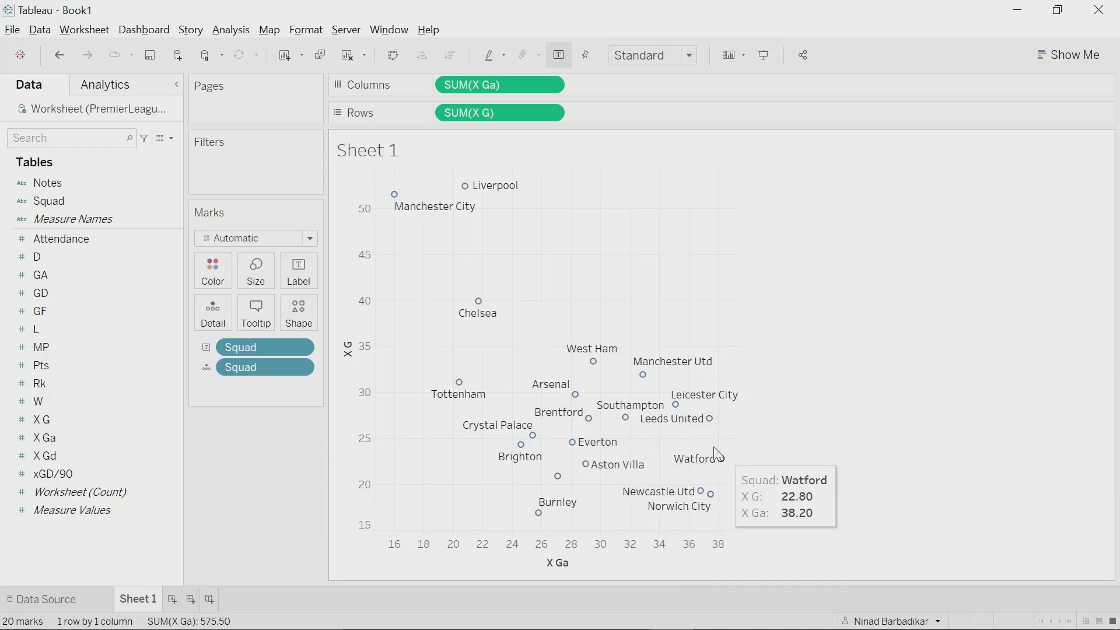
Place the Wolves label to the left of its point in the scatter-plot.
click(557, 477)
drag(553, 488, 531, 476)
click(691, 265)
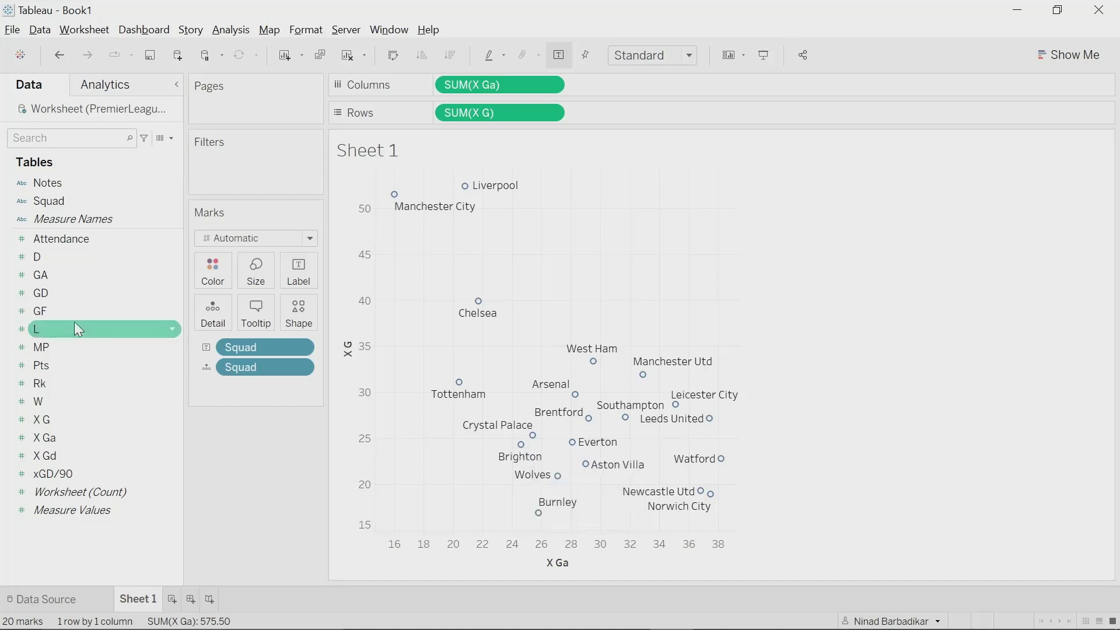
click(270, 239)
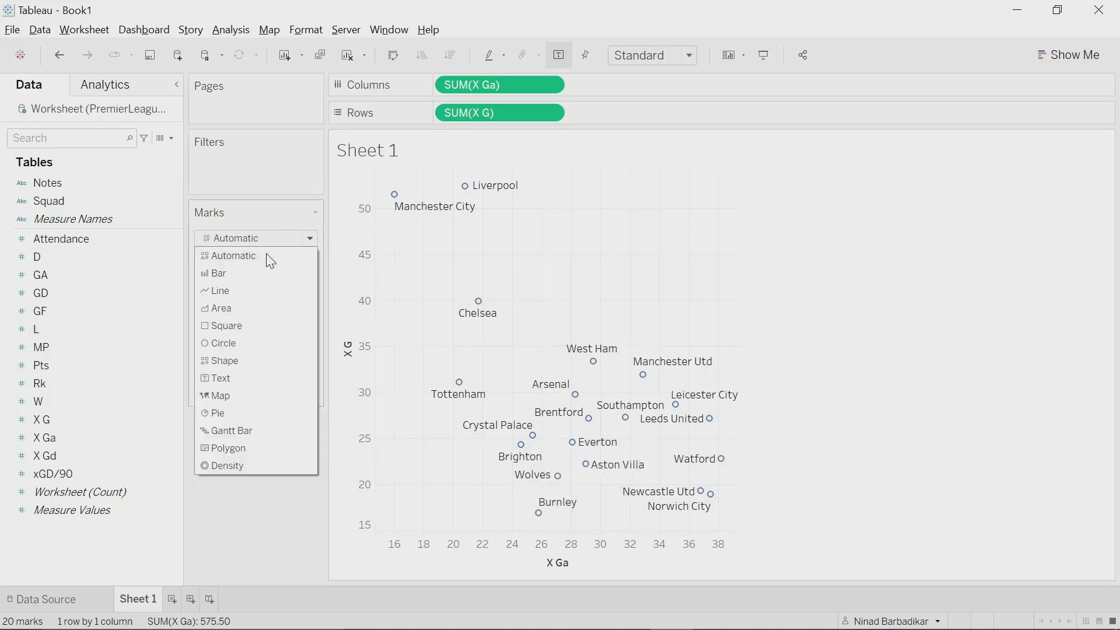
click(317, 223)
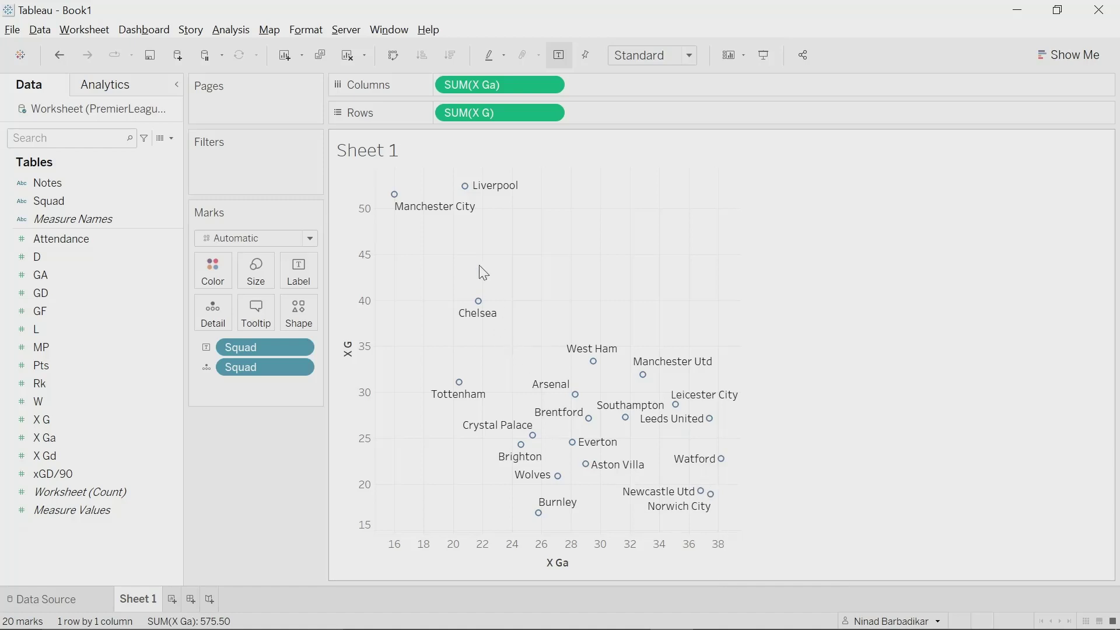
Replace the sheet title with "Premier League Expected Goals for and Against 21-22" in bold.
double_click(428, 150)
text(P)
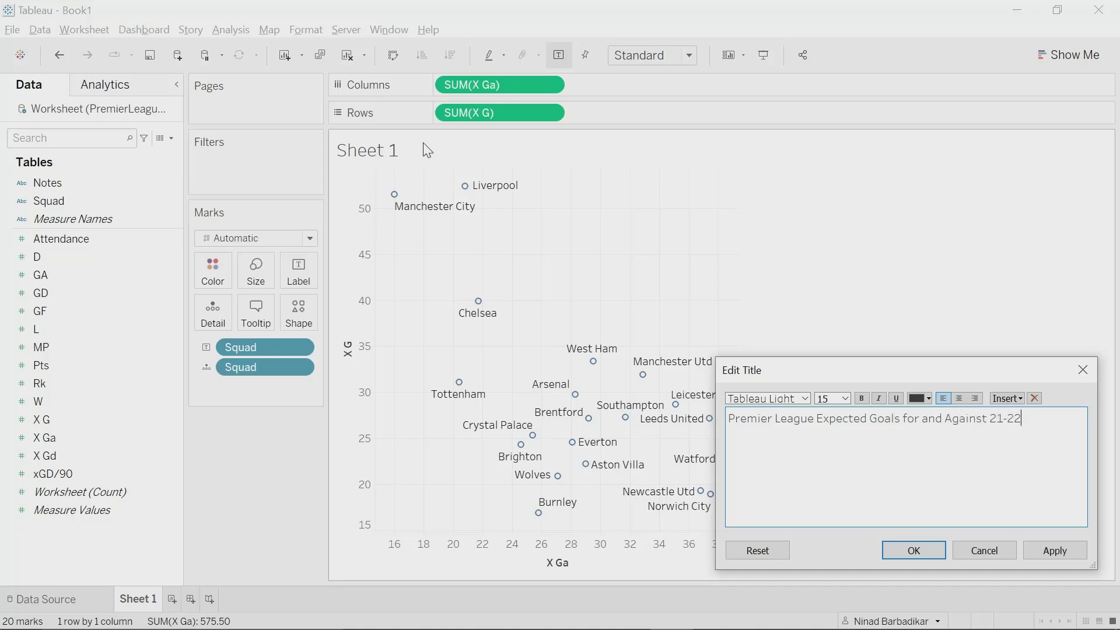
key(ctrl+a)
key(ctrl+b)
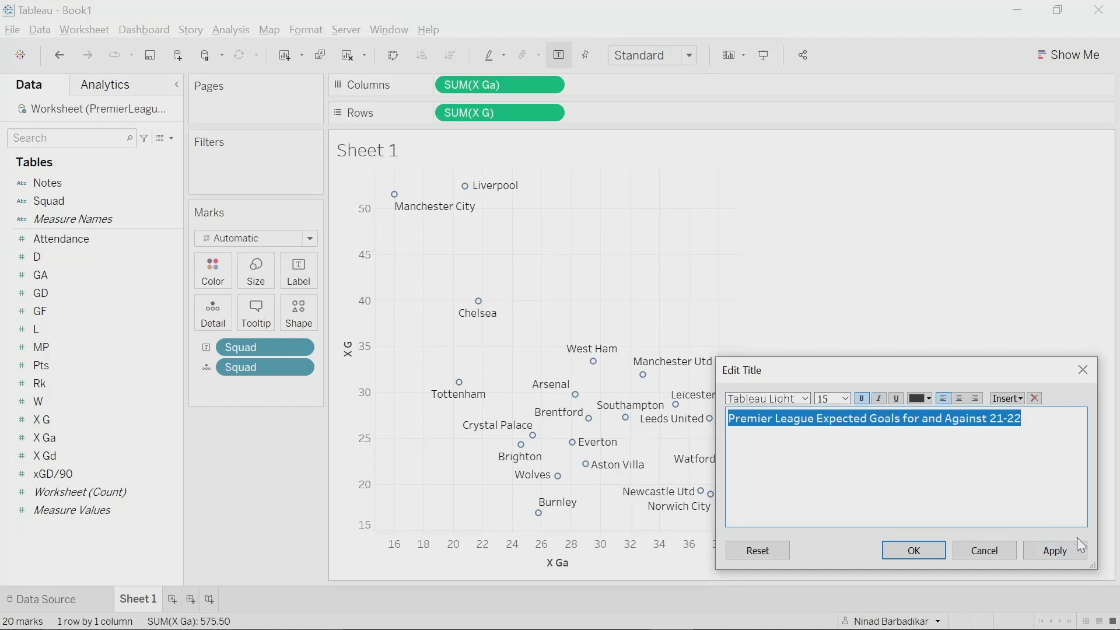
click(1066, 554)
click(929, 548)
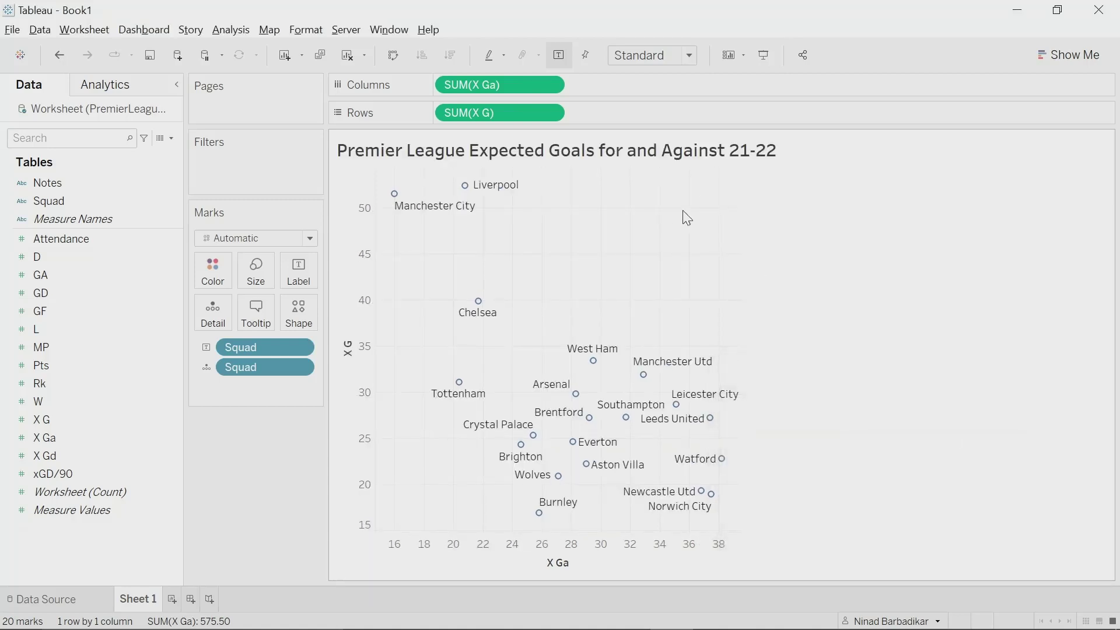
Change the scatter-plot's mark type to Circle and make the marks slightly larger.
click(238, 237)
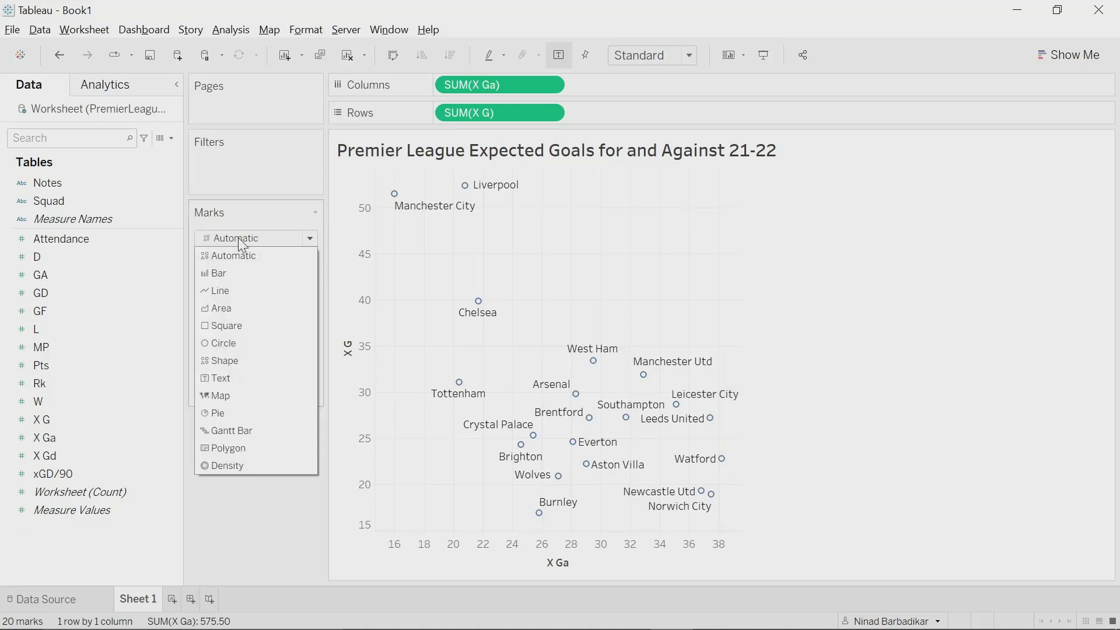
click(253, 238)
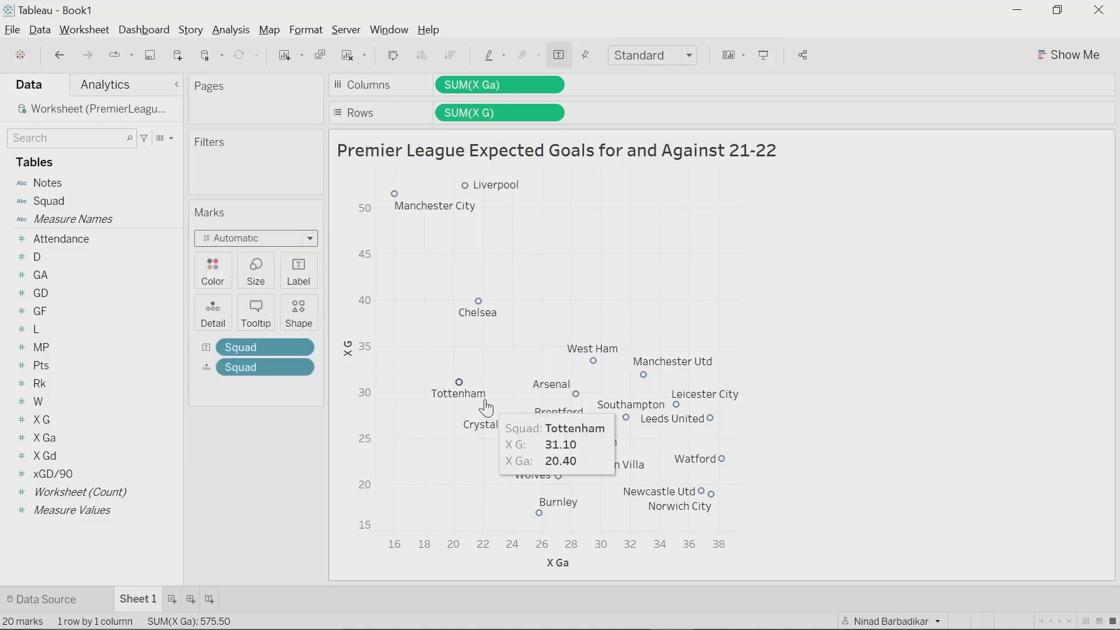
click(239, 240)
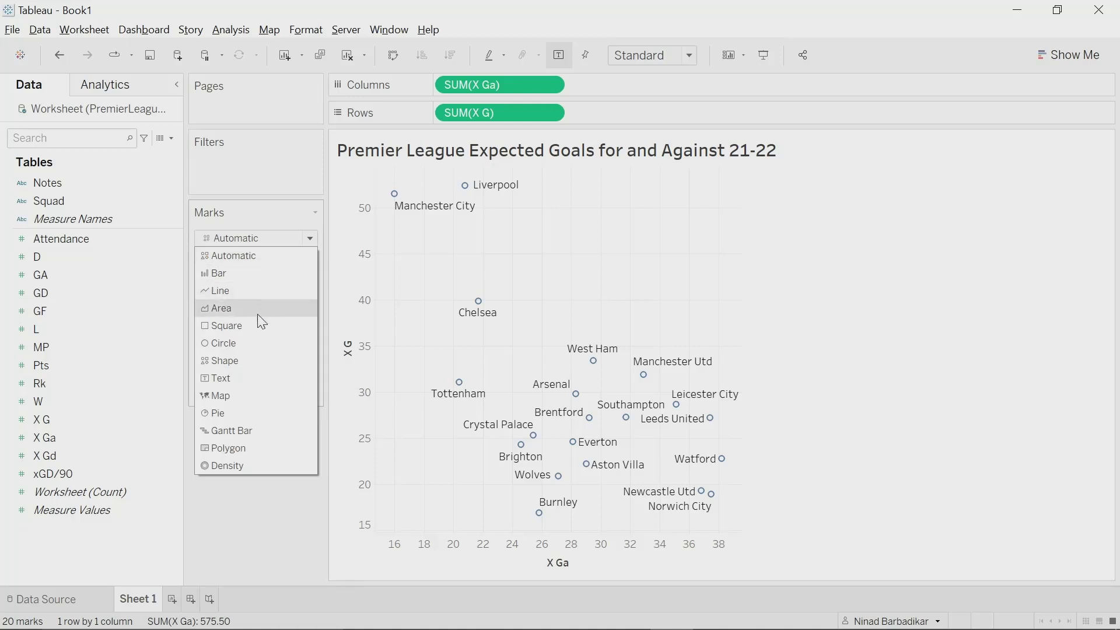
click(239, 342)
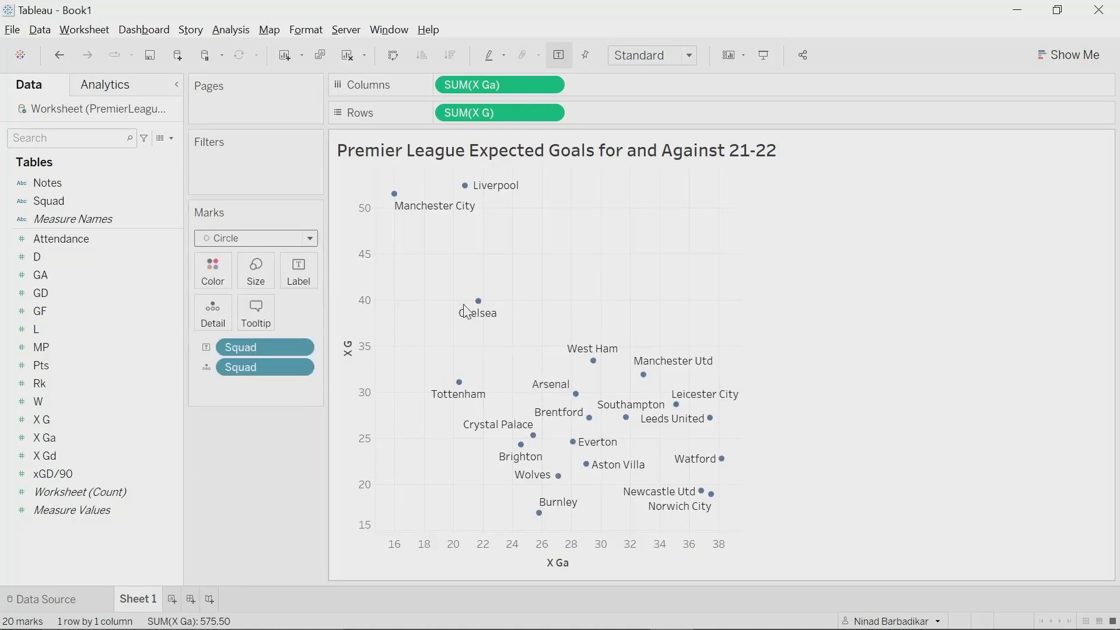
click(255, 272)
drag(271, 309, 284, 310)
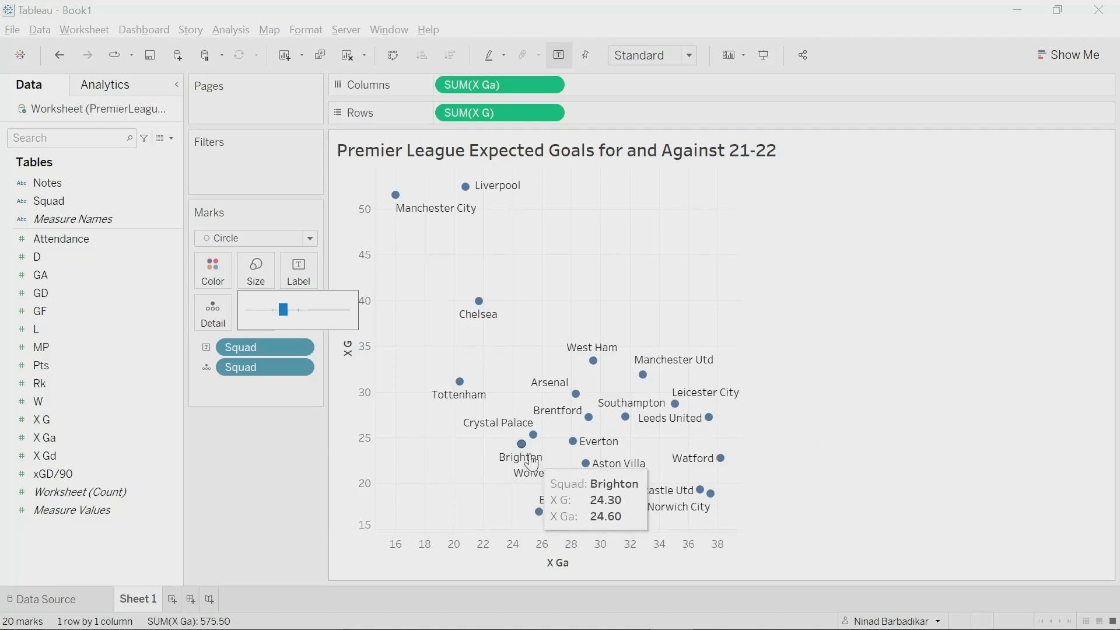
mouse_move(536, 446)
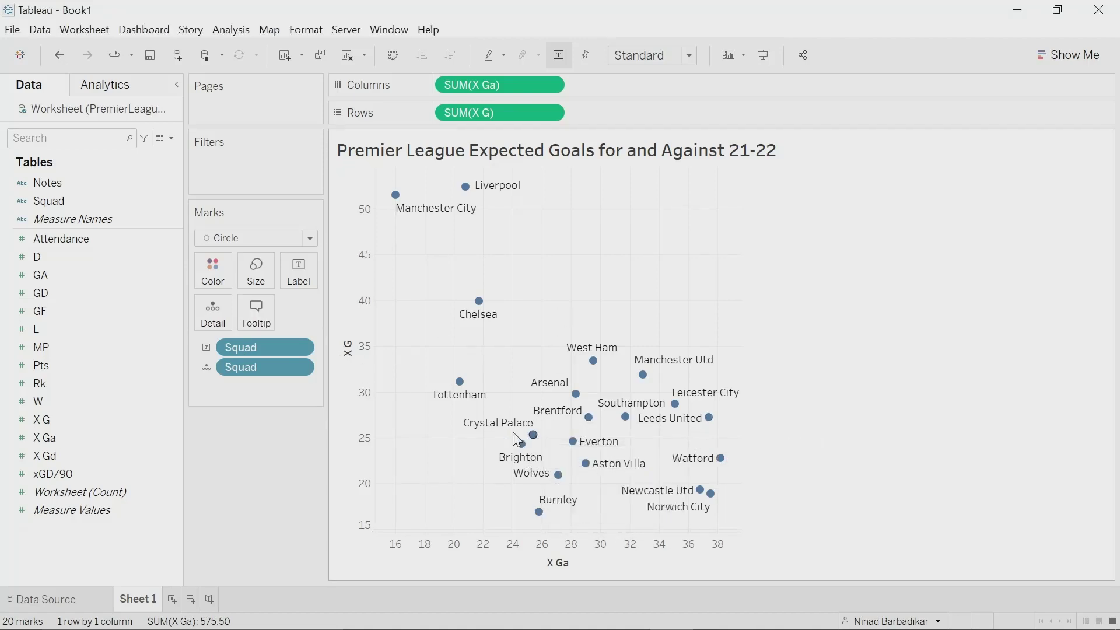
mouse_move(476, 199)
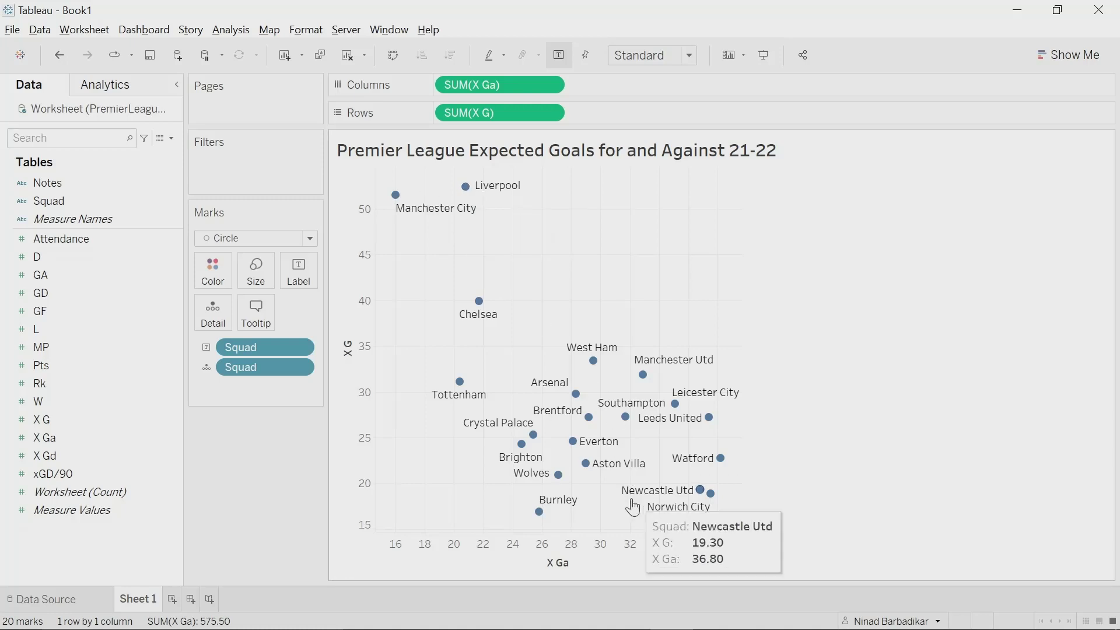
Rename the X Ga axis title to "Expected Goals Against".
double_click(536, 564)
triple_click(495, 437)
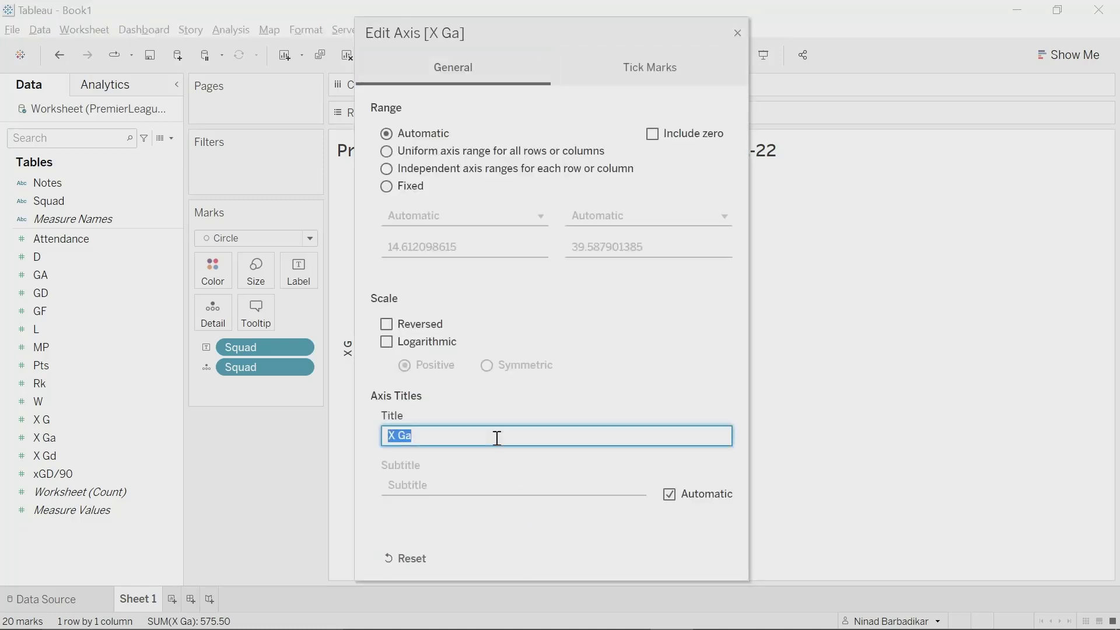
text(Expected)
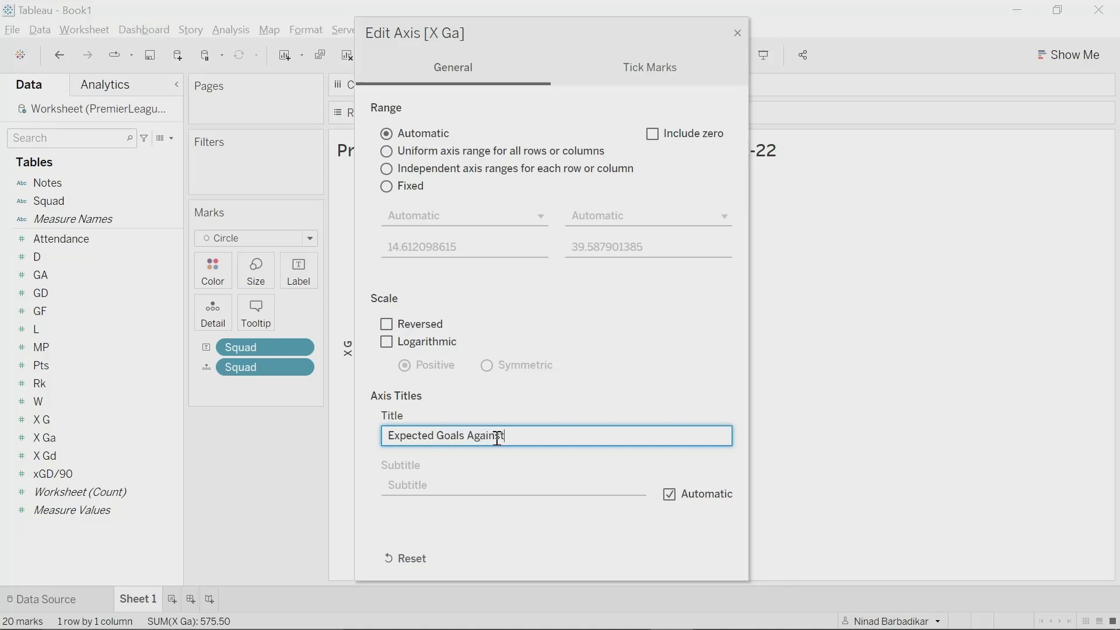
key(Return)
Rename the X G axis title to "Expected Goals".
double_click(366, 397)
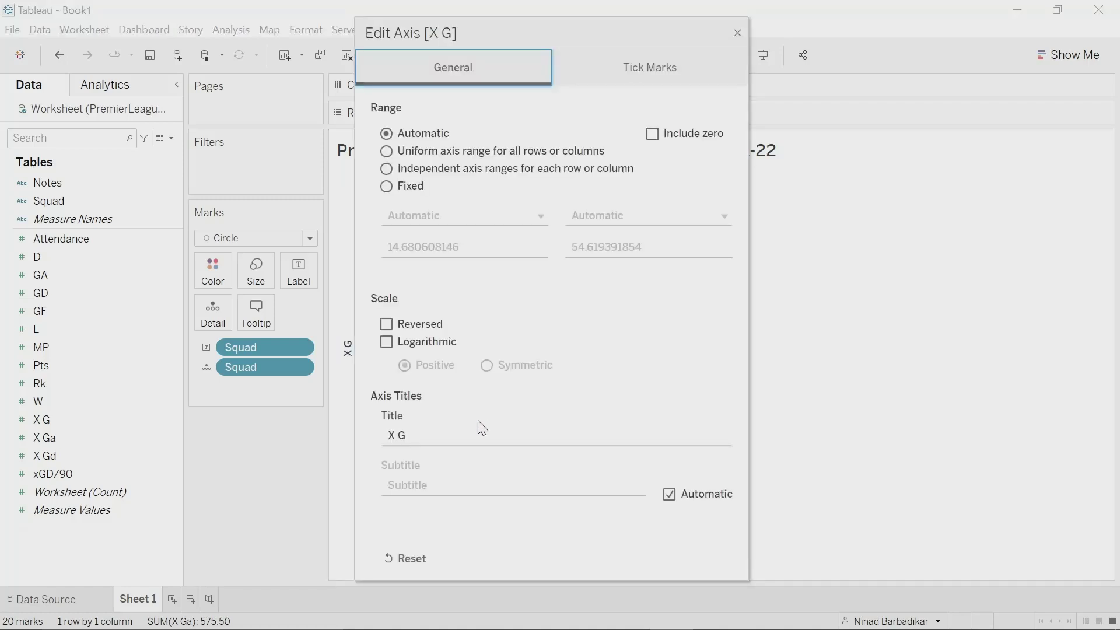
triple_click(477, 430)
text(Expected)
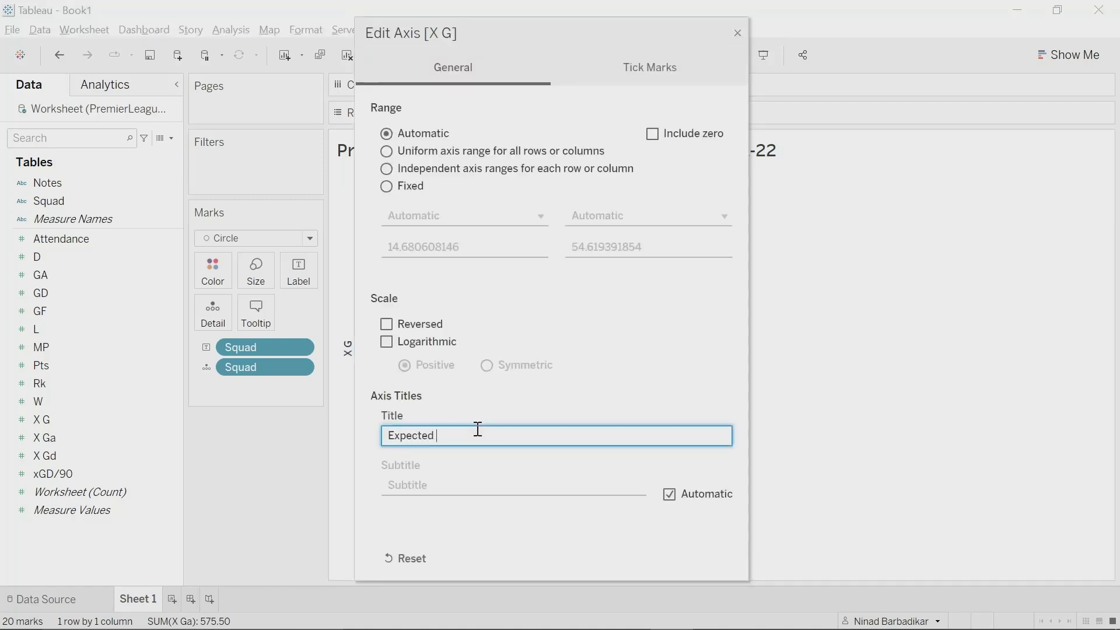
key(Return)
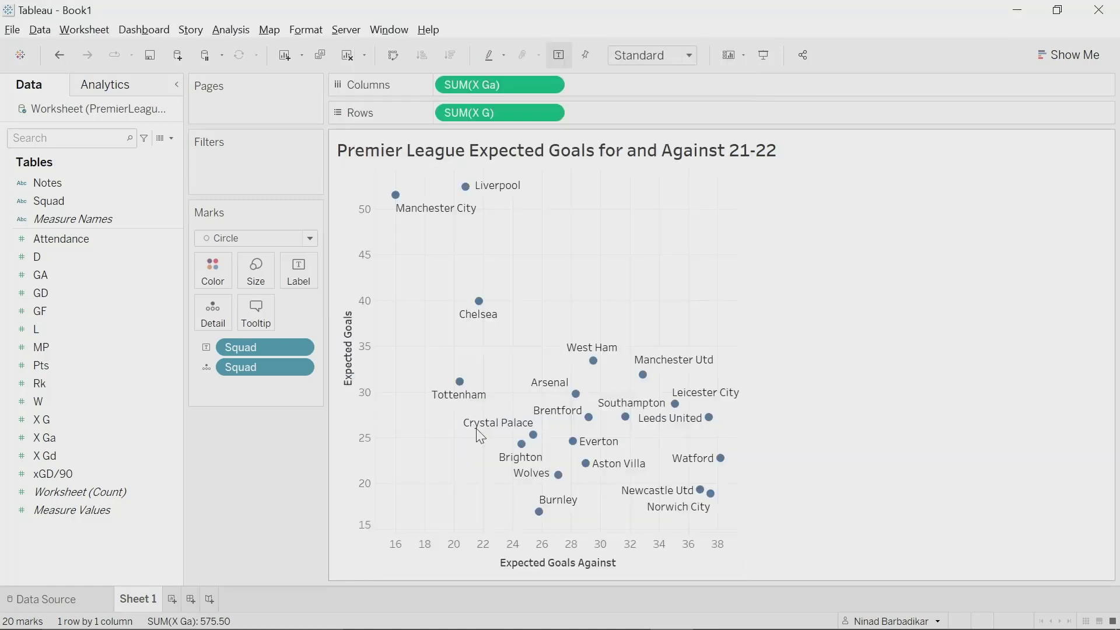
Add a second line reading "Data from Statsbomb via Fbref" to the sheet title and apply it.
double_click(449, 149)
triple_click(1028, 416)
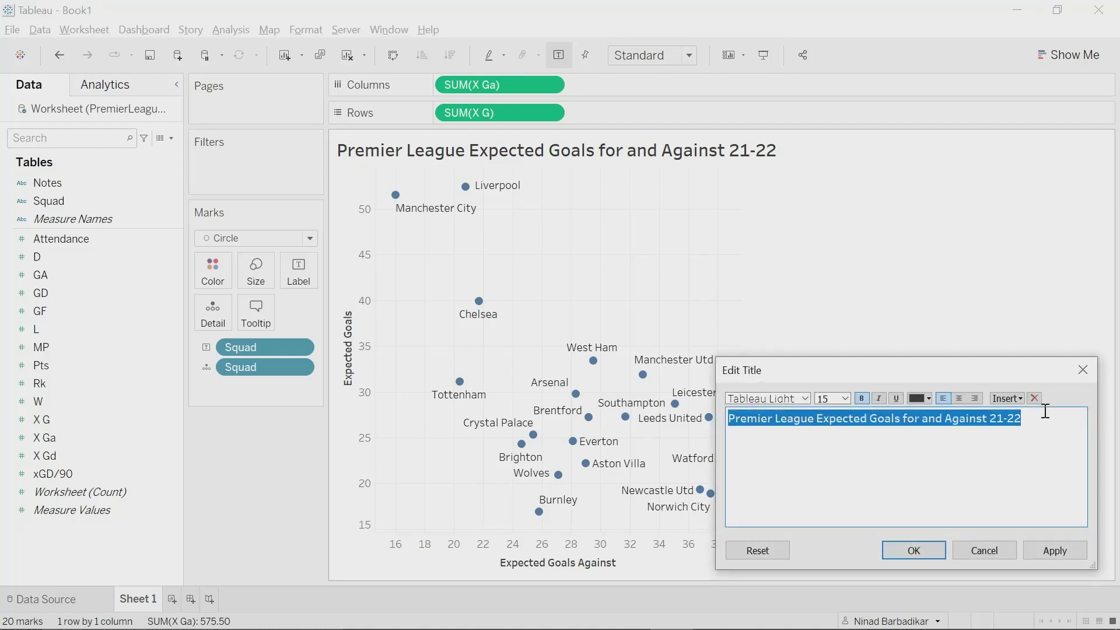
click(1039, 421)
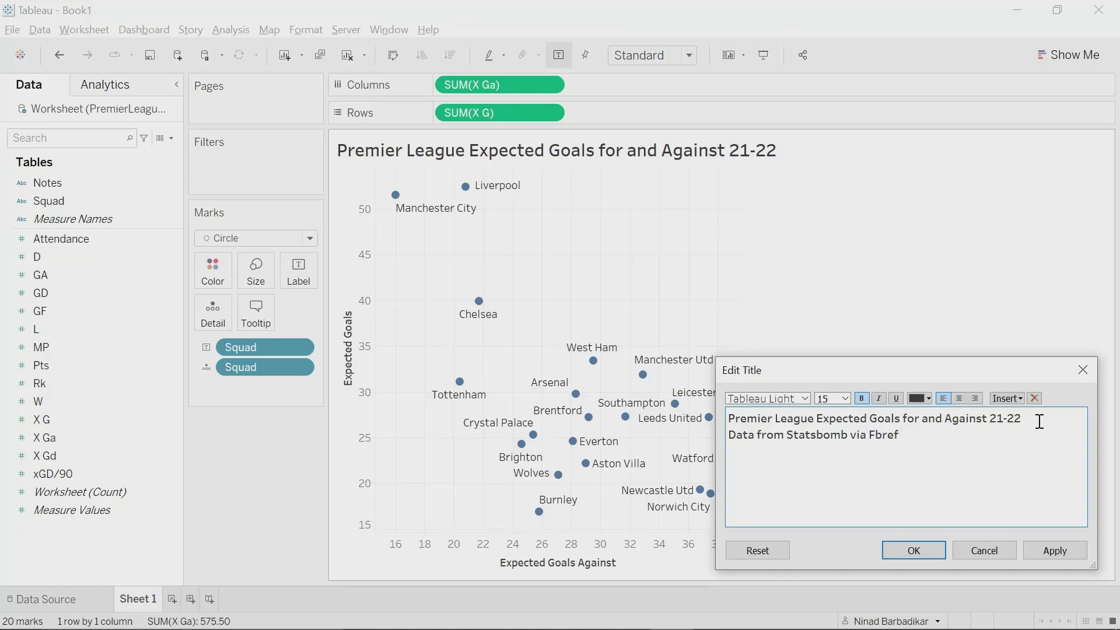
click(1041, 555)
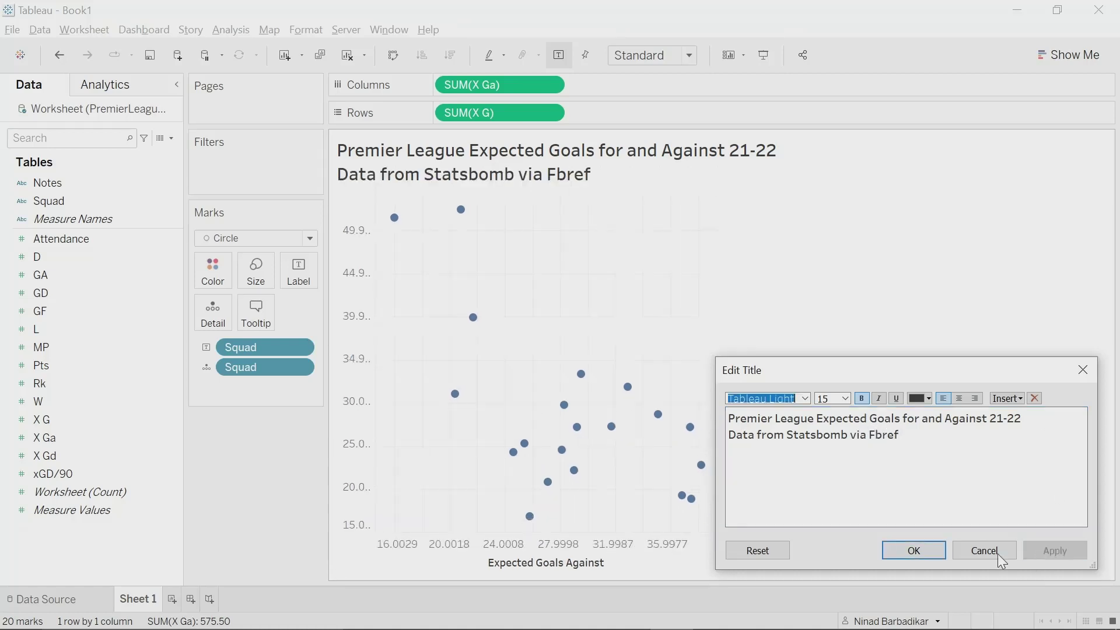
Set the font size of the title's data source line to 10.
drag(915, 447, 676, 434)
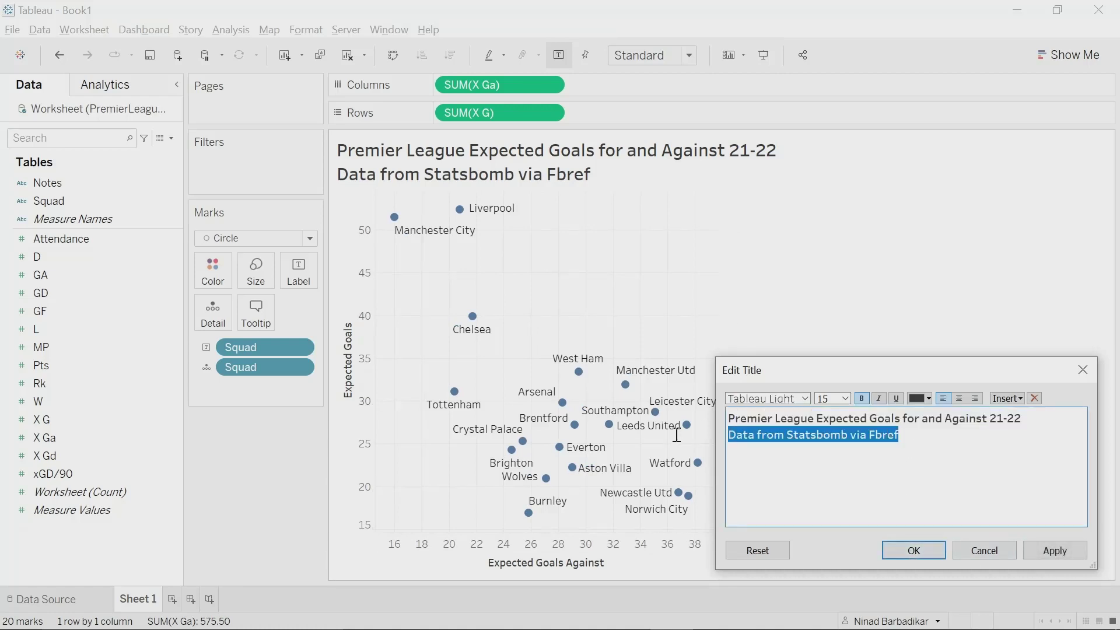
click(845, 398)
click(840, 442)
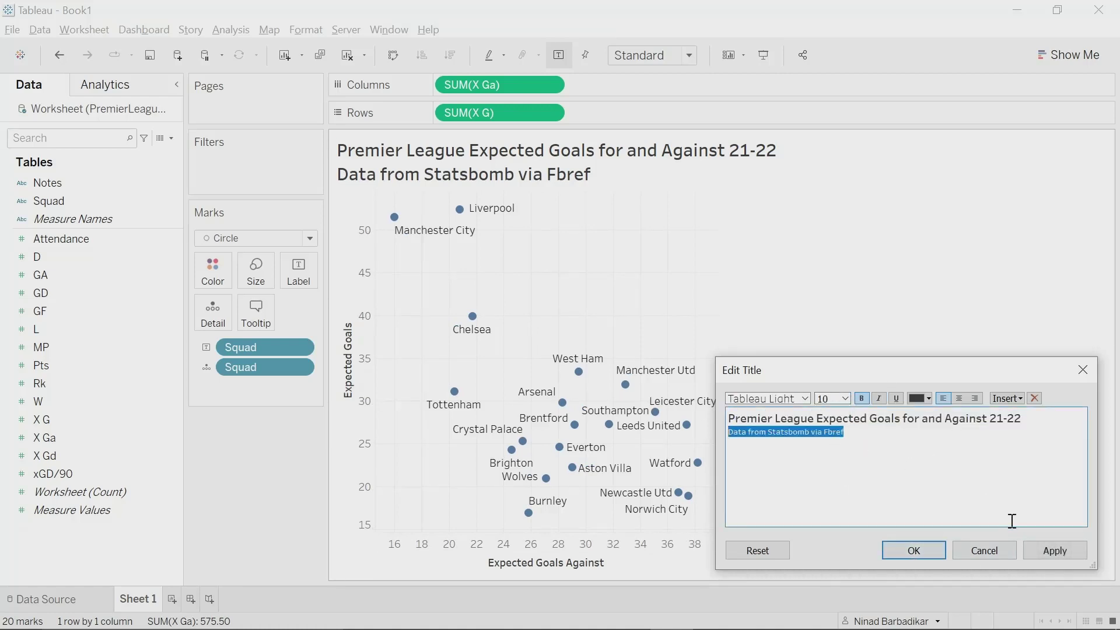
click(1055, 550)
click(923, 550)
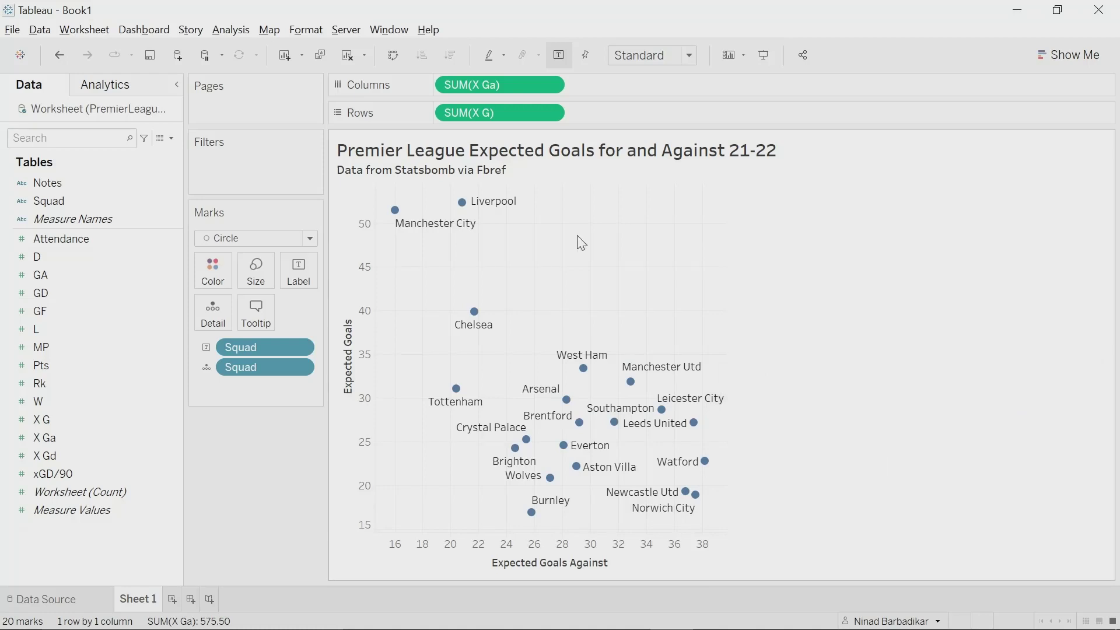
Try colouring the points by Squad with the colour legend hidden, and undo the colouring.
drag(50, 202, 209, 277)
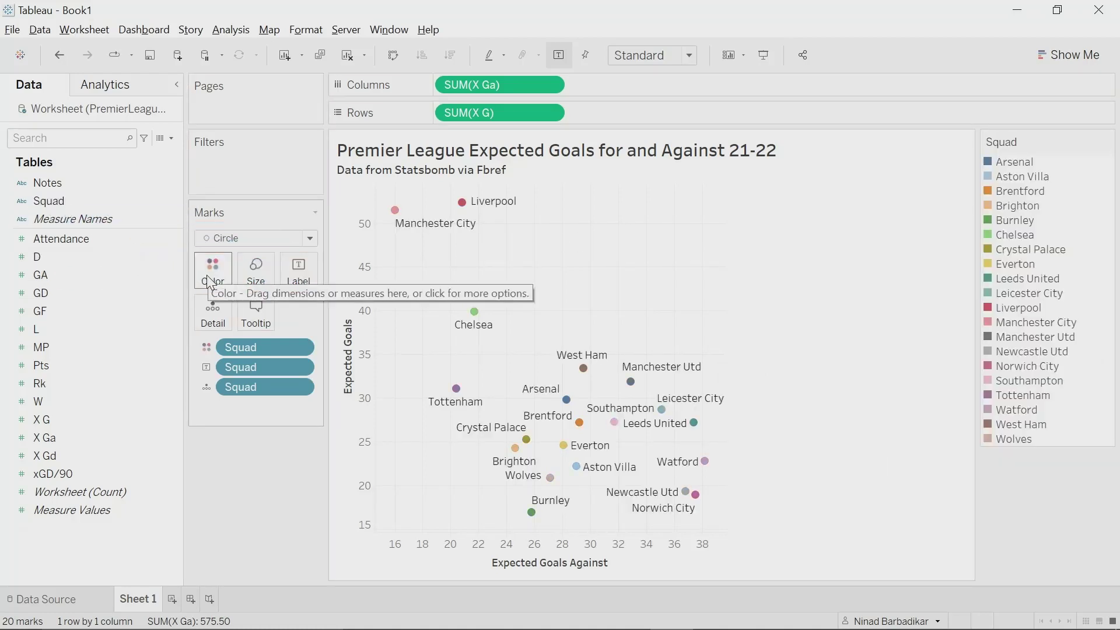
key(ctrl+z)
drag(90, 207, 233, 283)
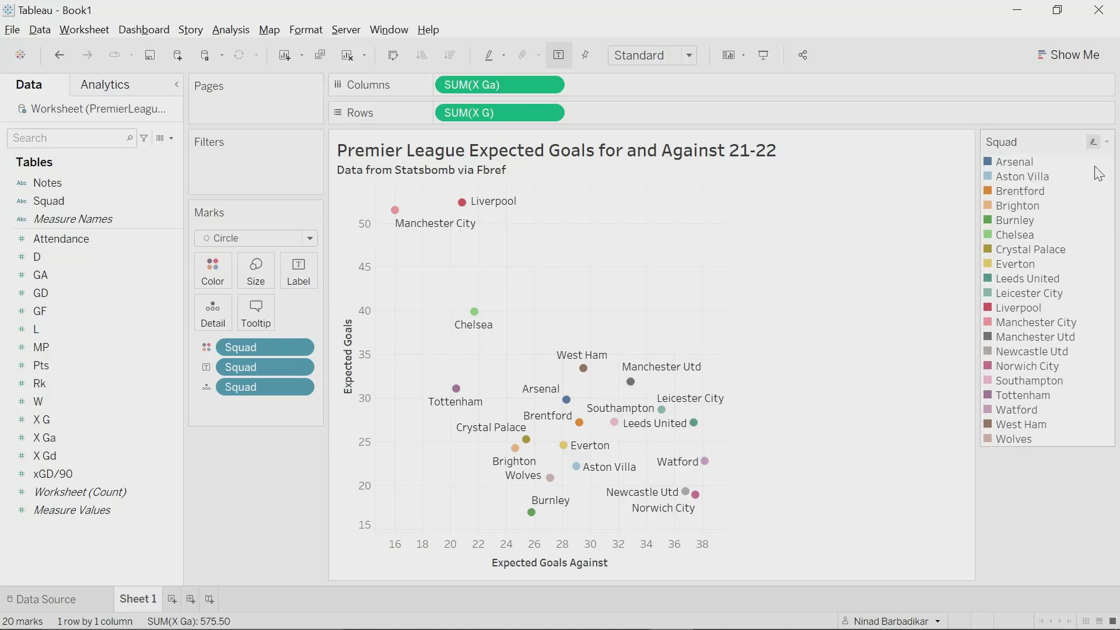
click(1106, 142)
click(1059, 283)
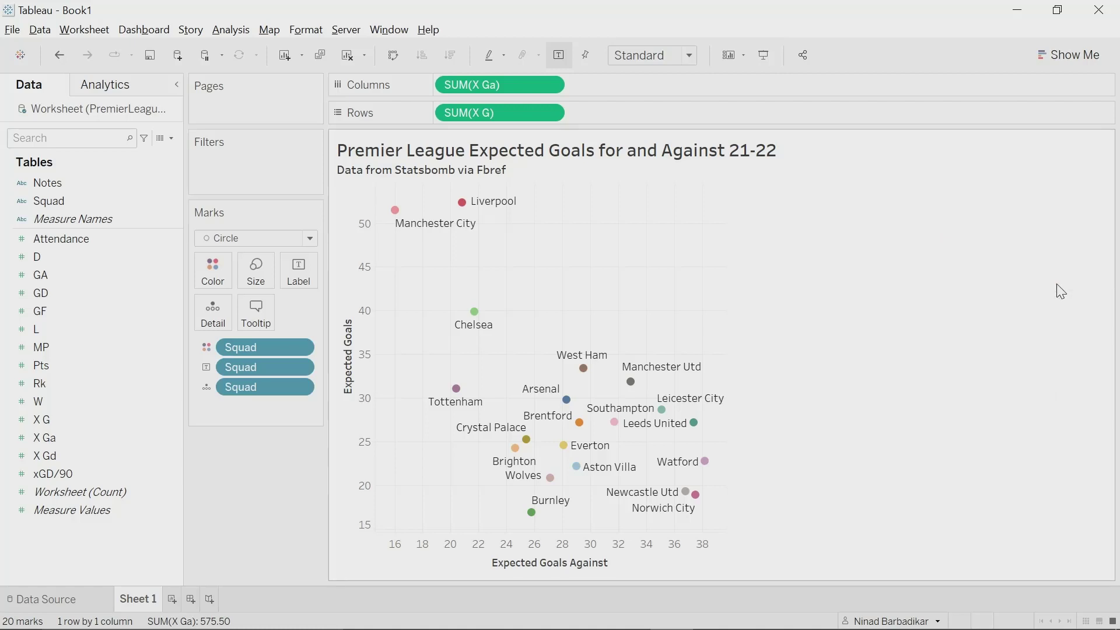
key(ctrl+z)
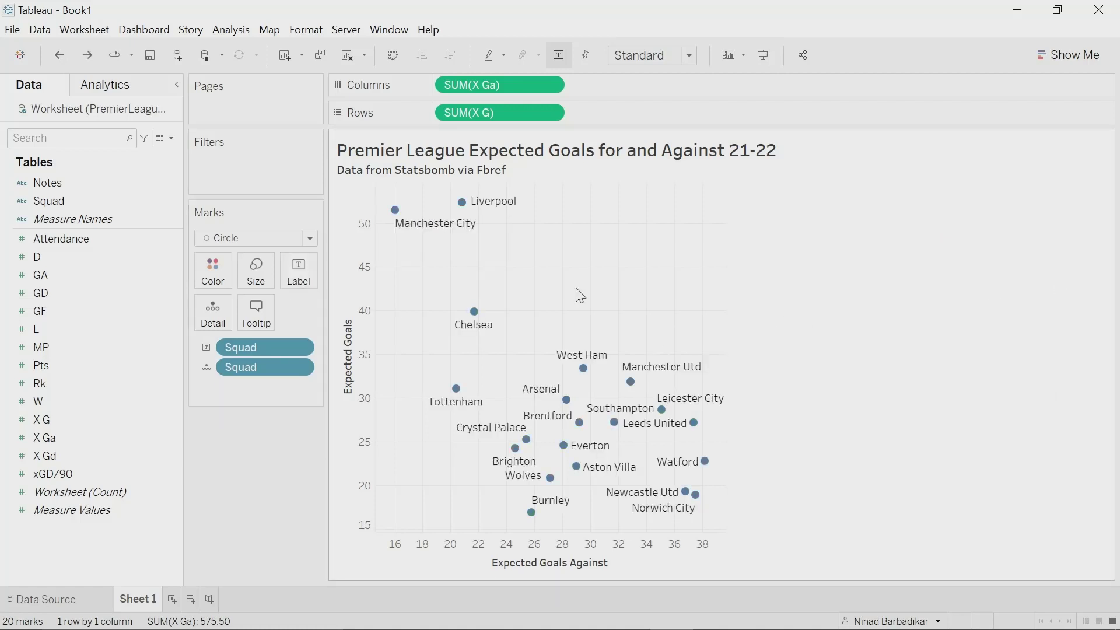
Colour the scatter-plot points by the xGD/90 measure.
click(87, 330)
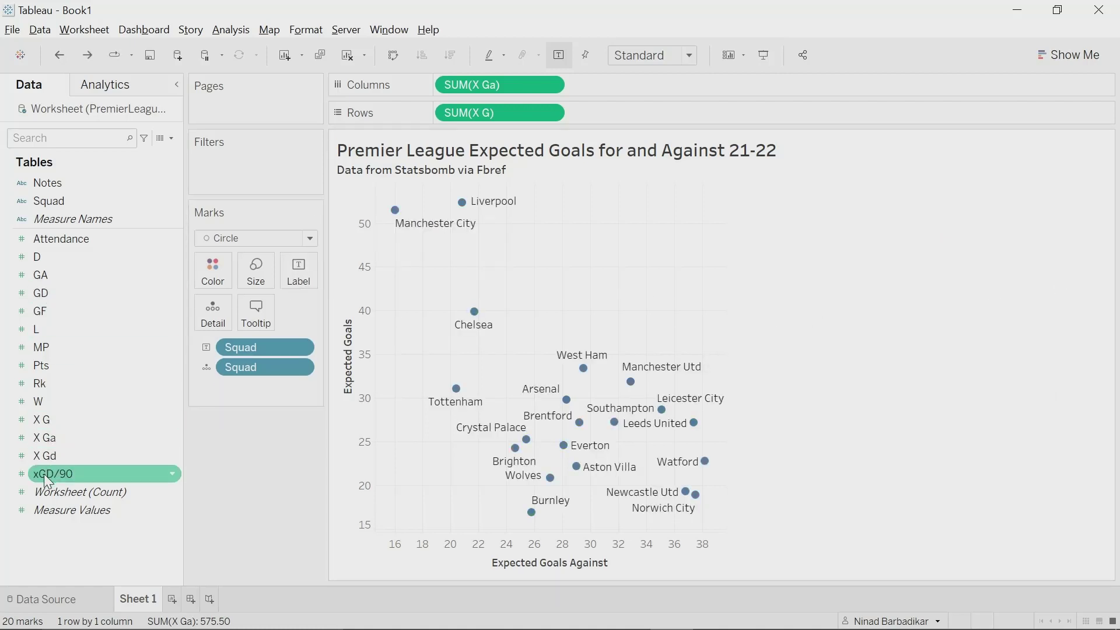
drag(44, 473, 205, 284)
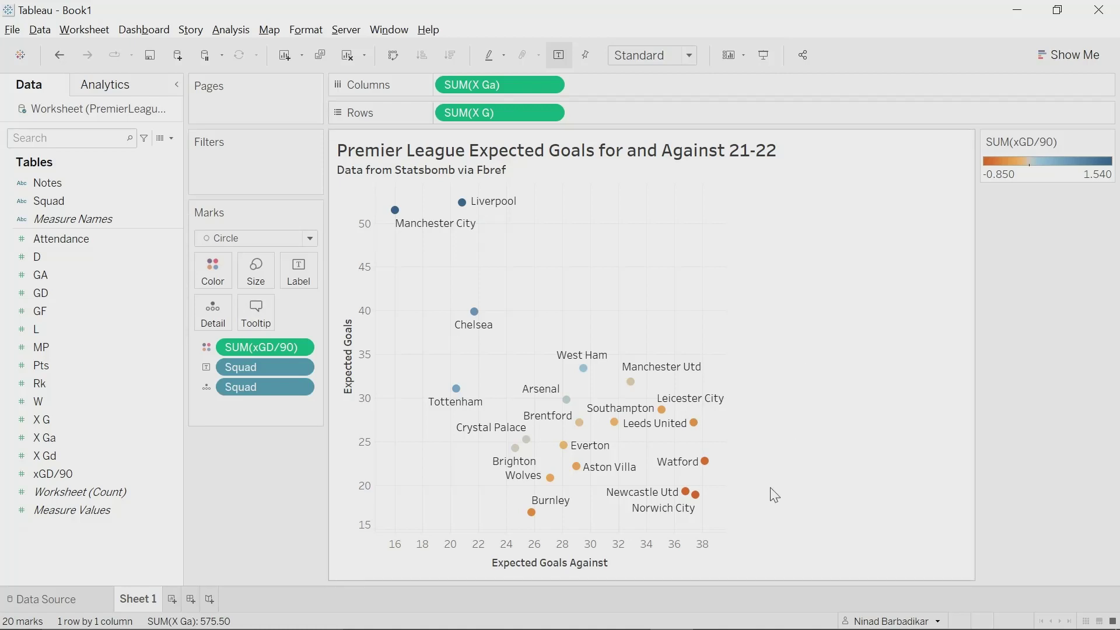
Create a new dashboard and place Sheet 1 in it.
click(190, 598)
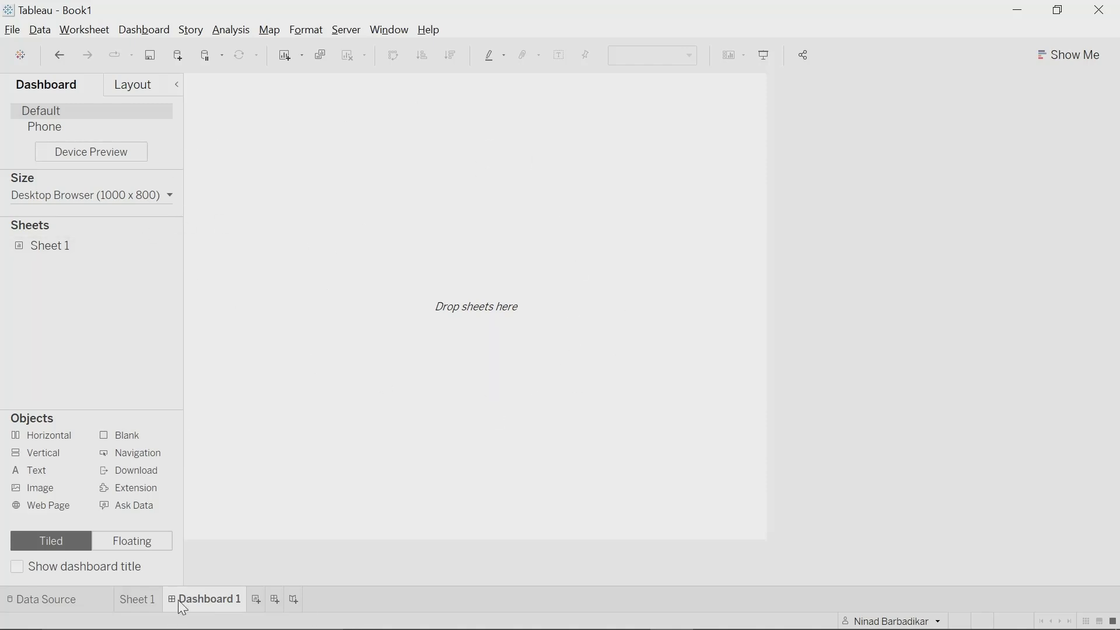
click(140, 598)
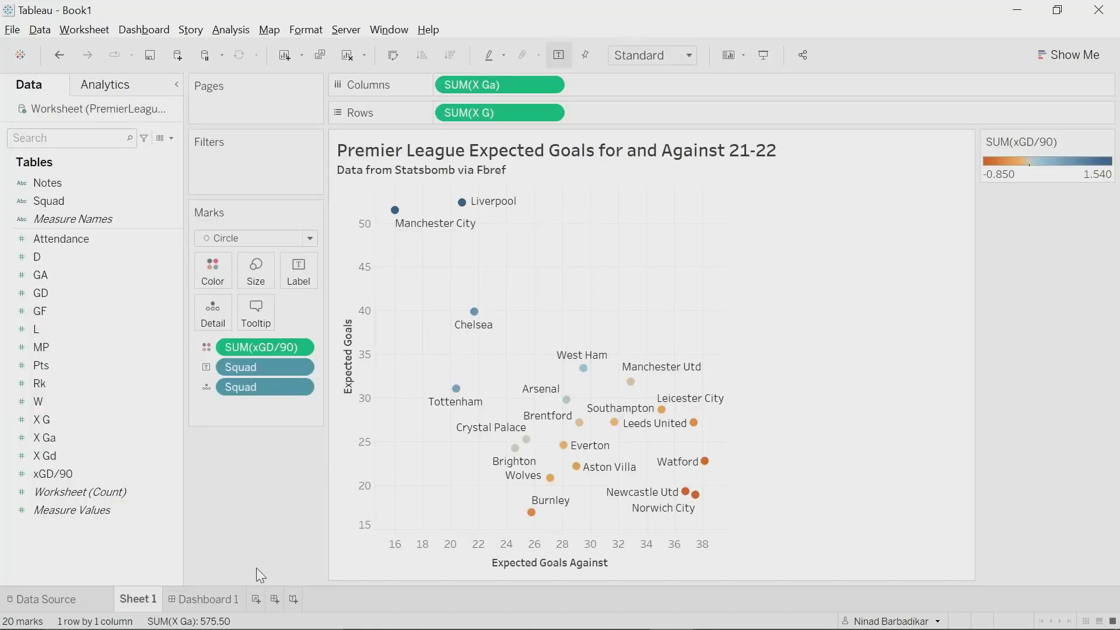
click(235, 592)
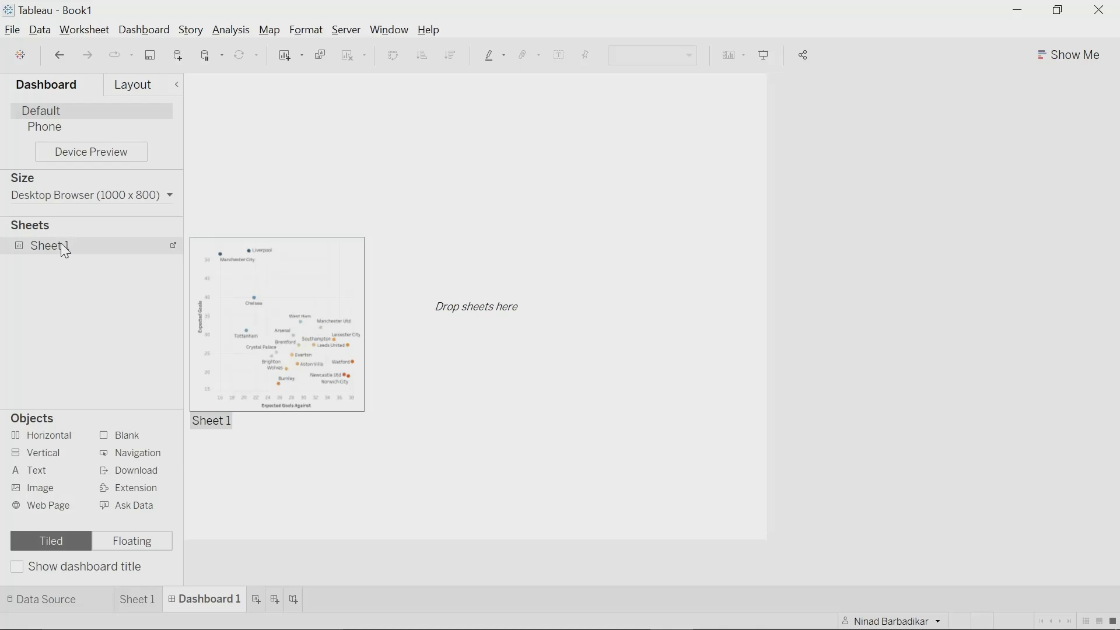
drag(64, 244, 366, 298)
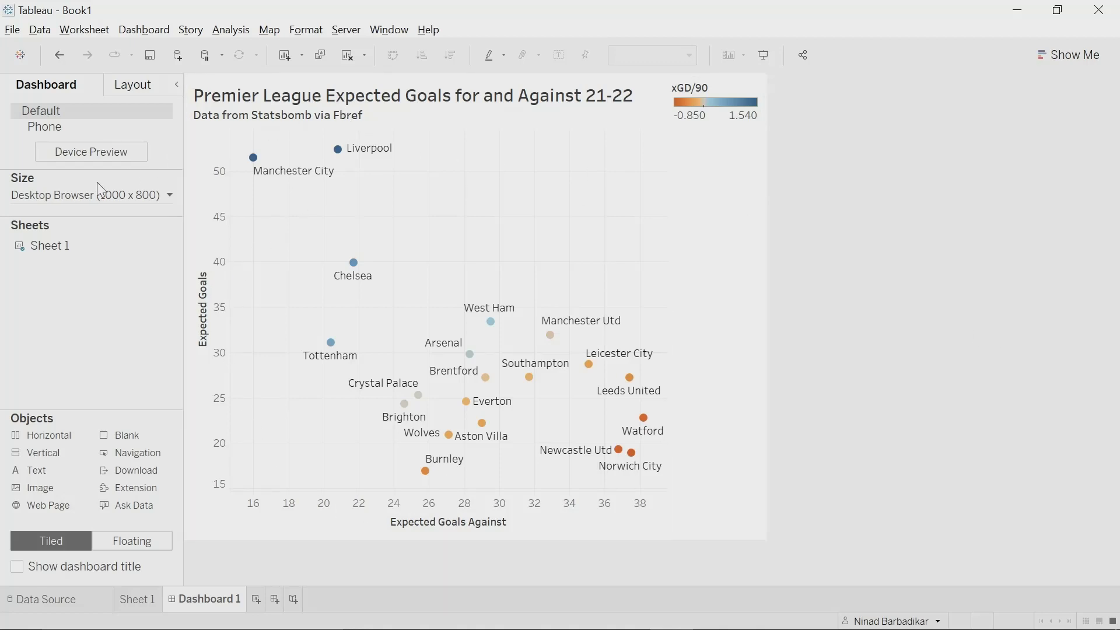
Try the dashboard sizes Web Page Embedded (800 x 800) and Generic Desktop (1366 x 768), and return to Desktop Browser (1000 x 800).
click(88, 199)
click(88, 199)
click(87, 198)
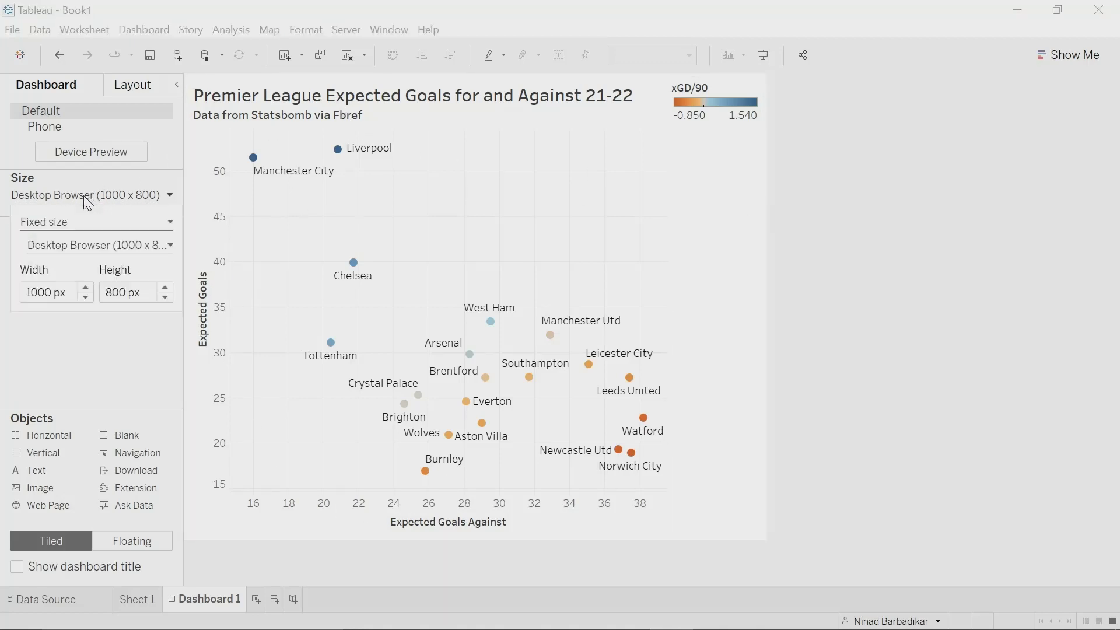
click(90, 257)
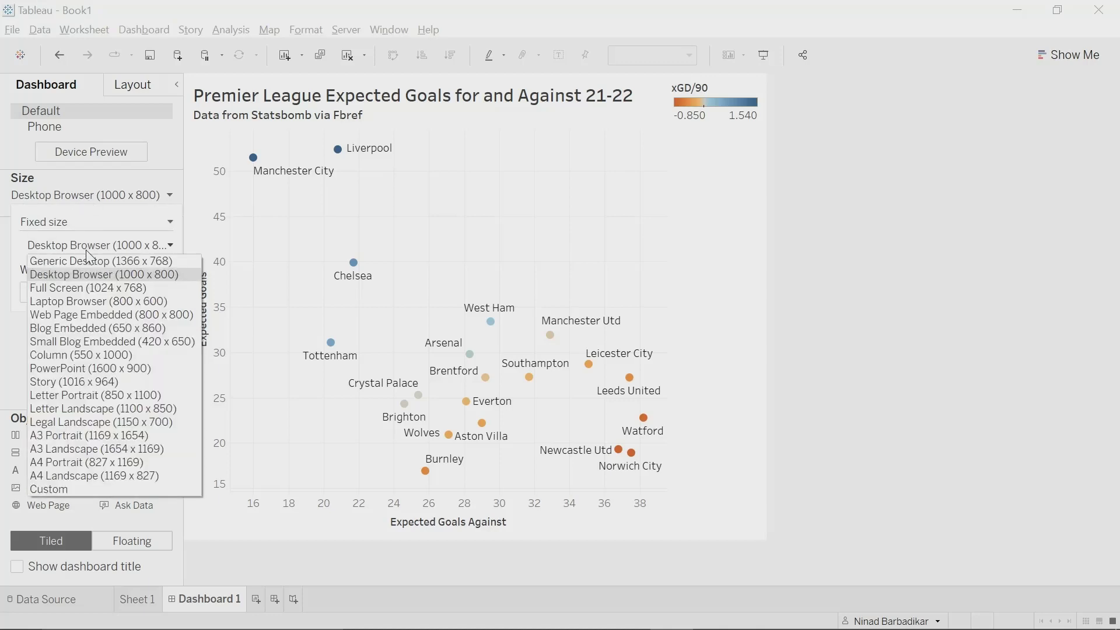
click(93, 314)
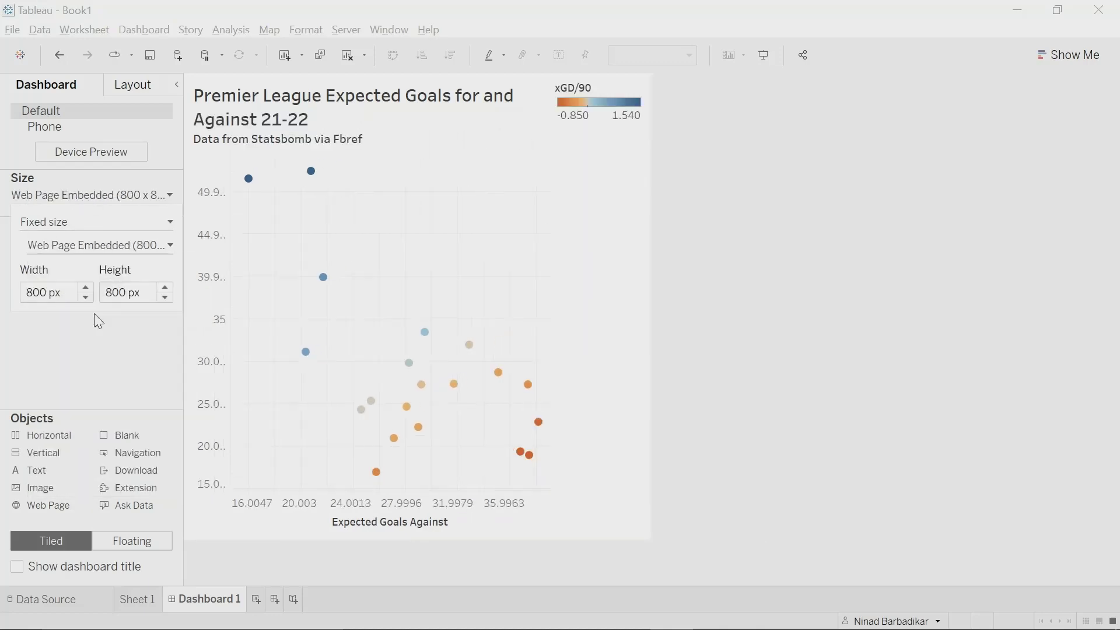
click(88, 246)
click(100, 260)
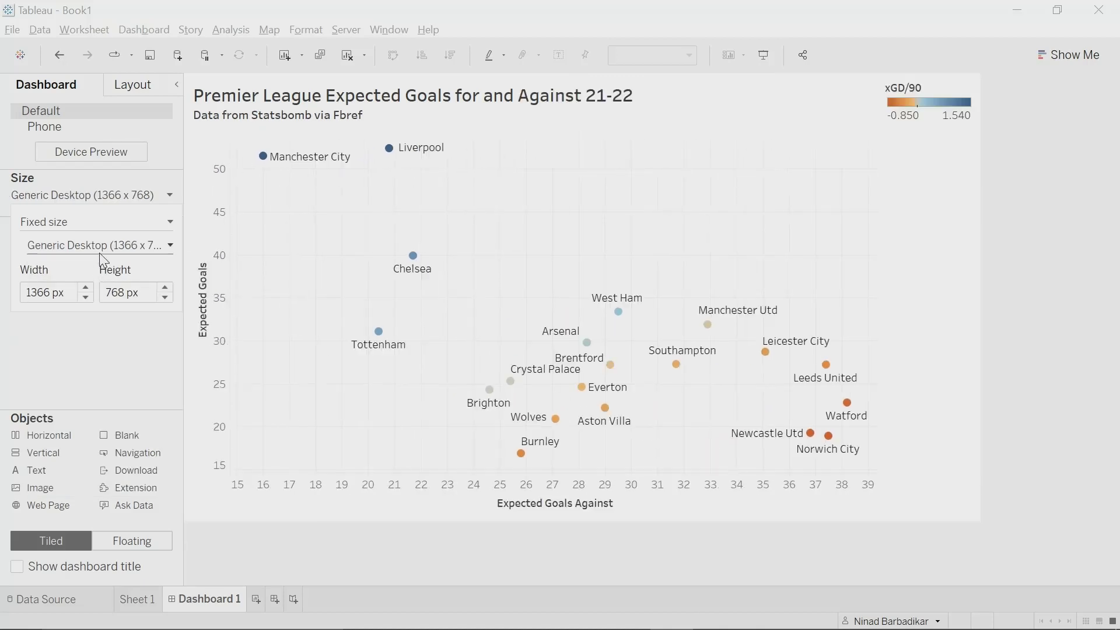
click(87, 245)
click(105, 274)
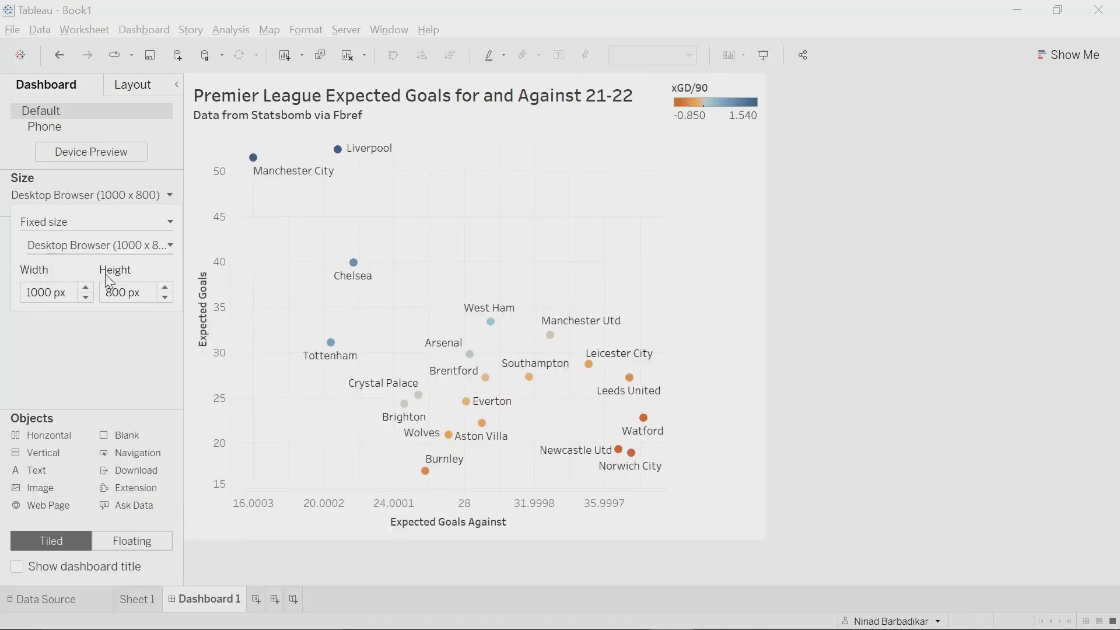
click(970, 262)
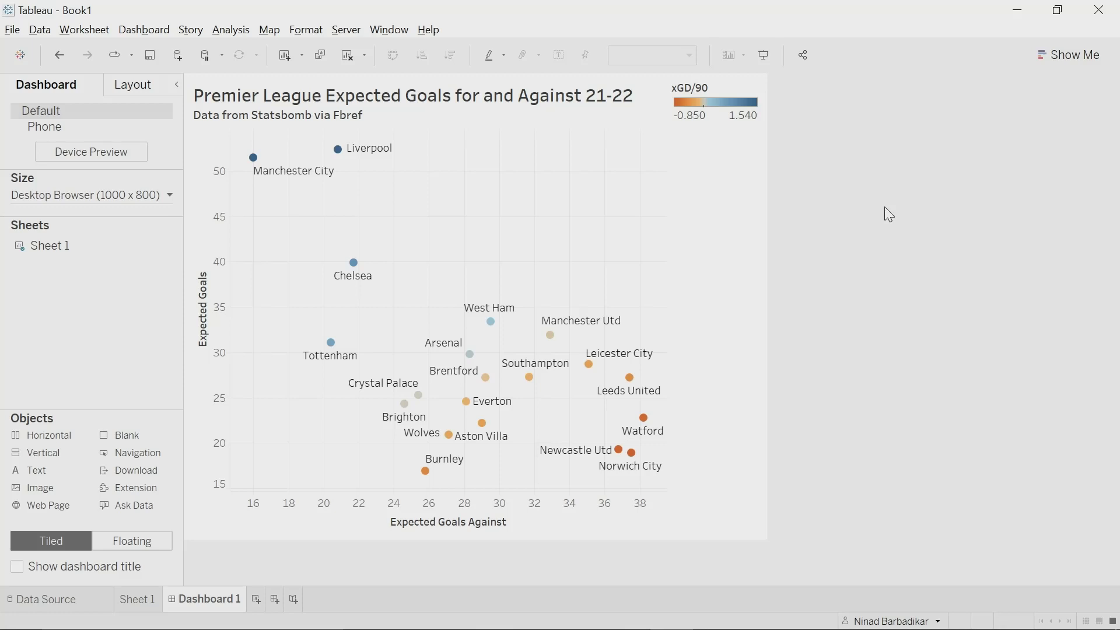
key(alt+Tab)
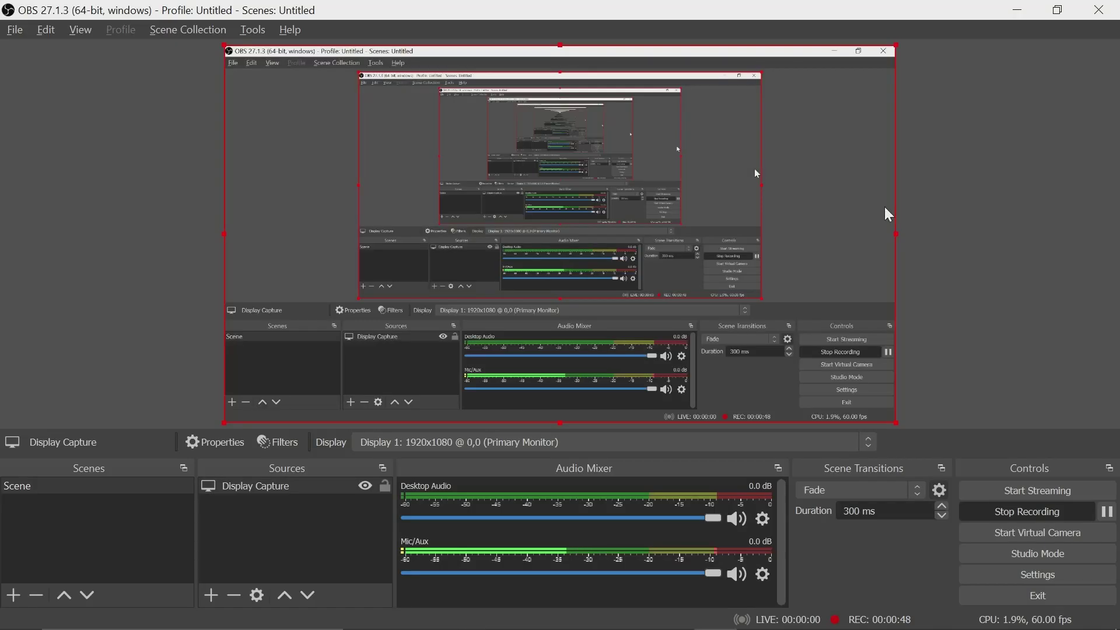